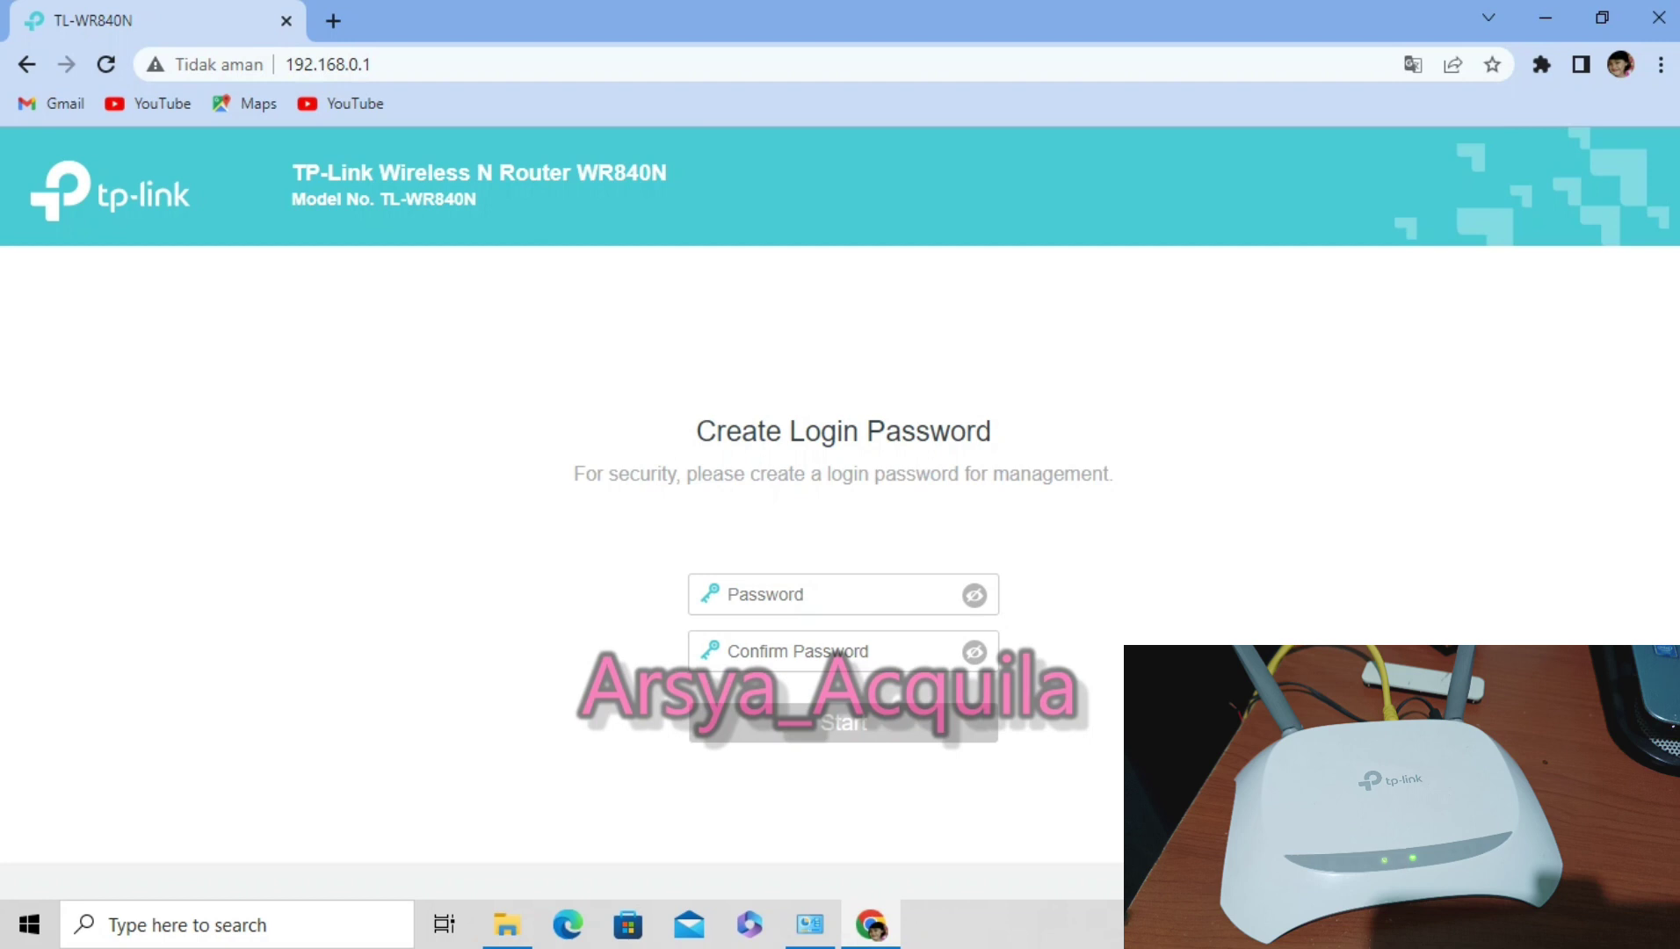
Enter a new router login password in the Password and Confirm Password fields.
{"action": "left_click", "coordinate": [774, 594]}
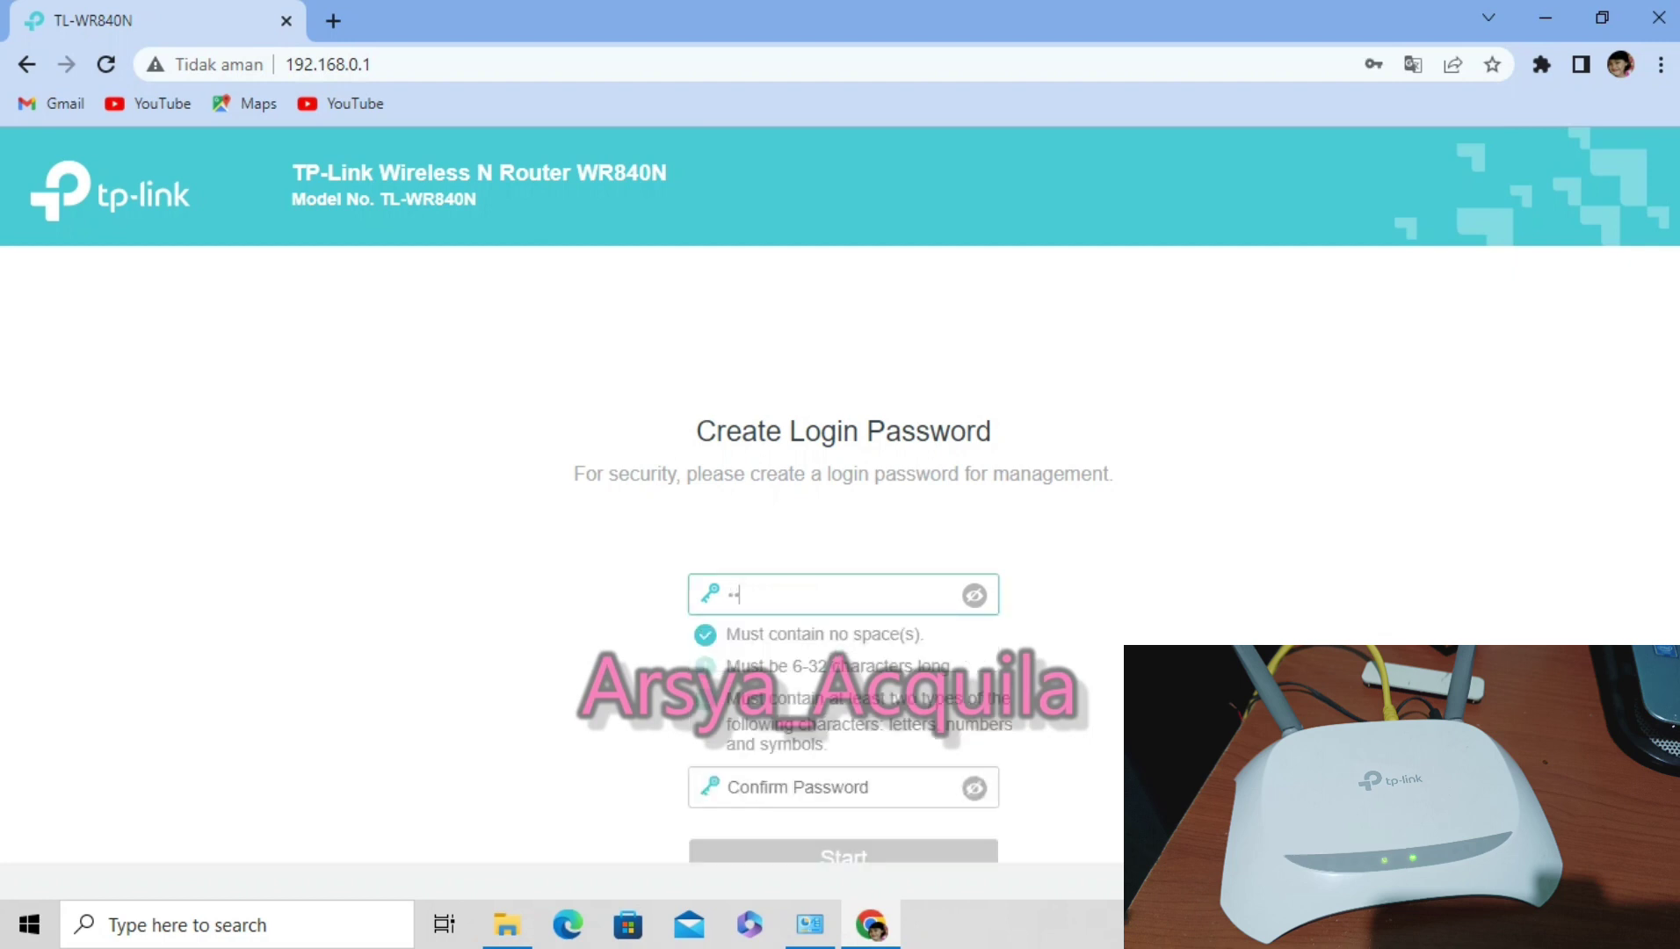
{"action": "left_click", "coordinate": [791, 786]}
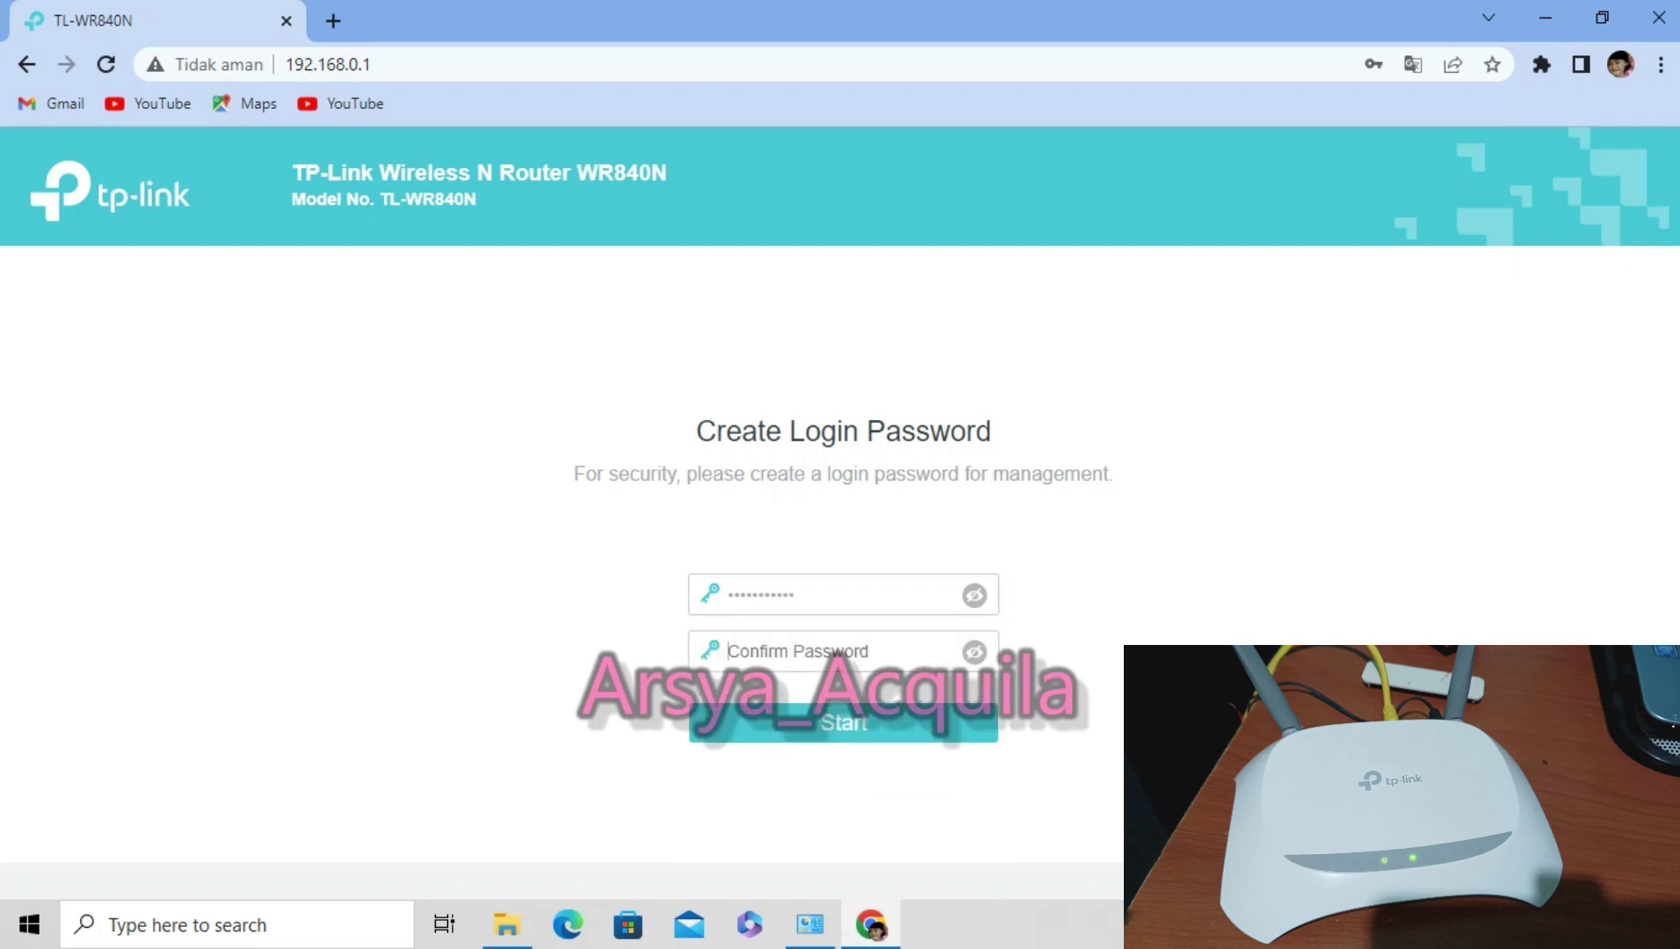
Submit the new password, then log in with the router password to reach Quick Setup.
{"action": "key", "text": "Return"}
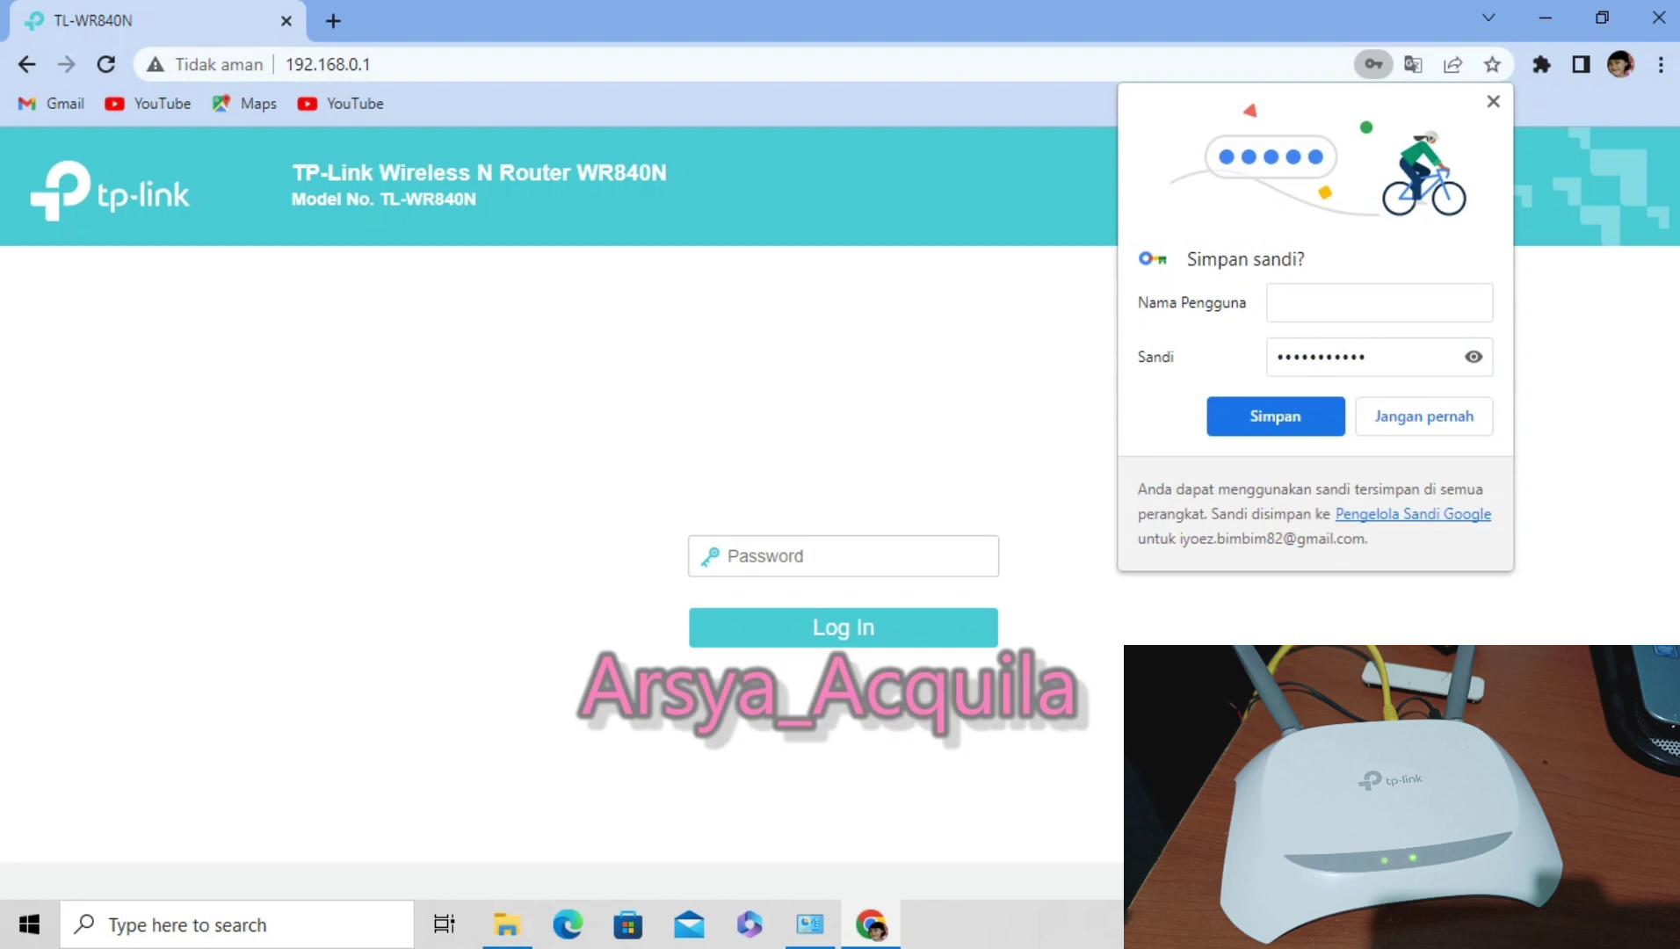
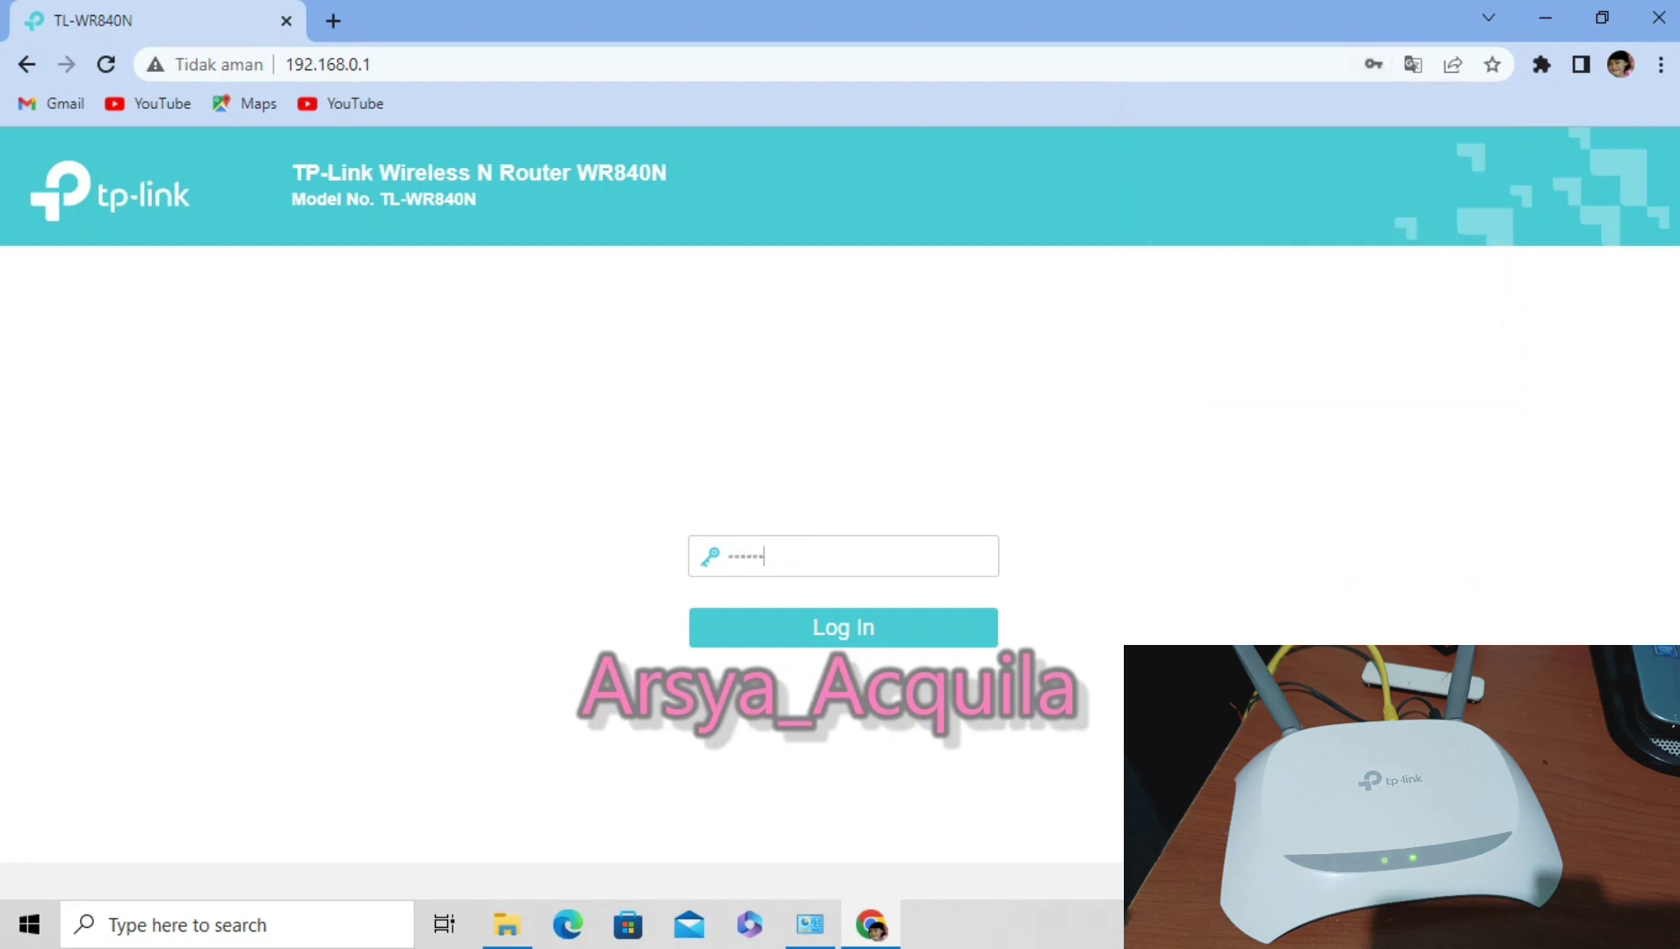
{"action": "key", "text": "Return"}
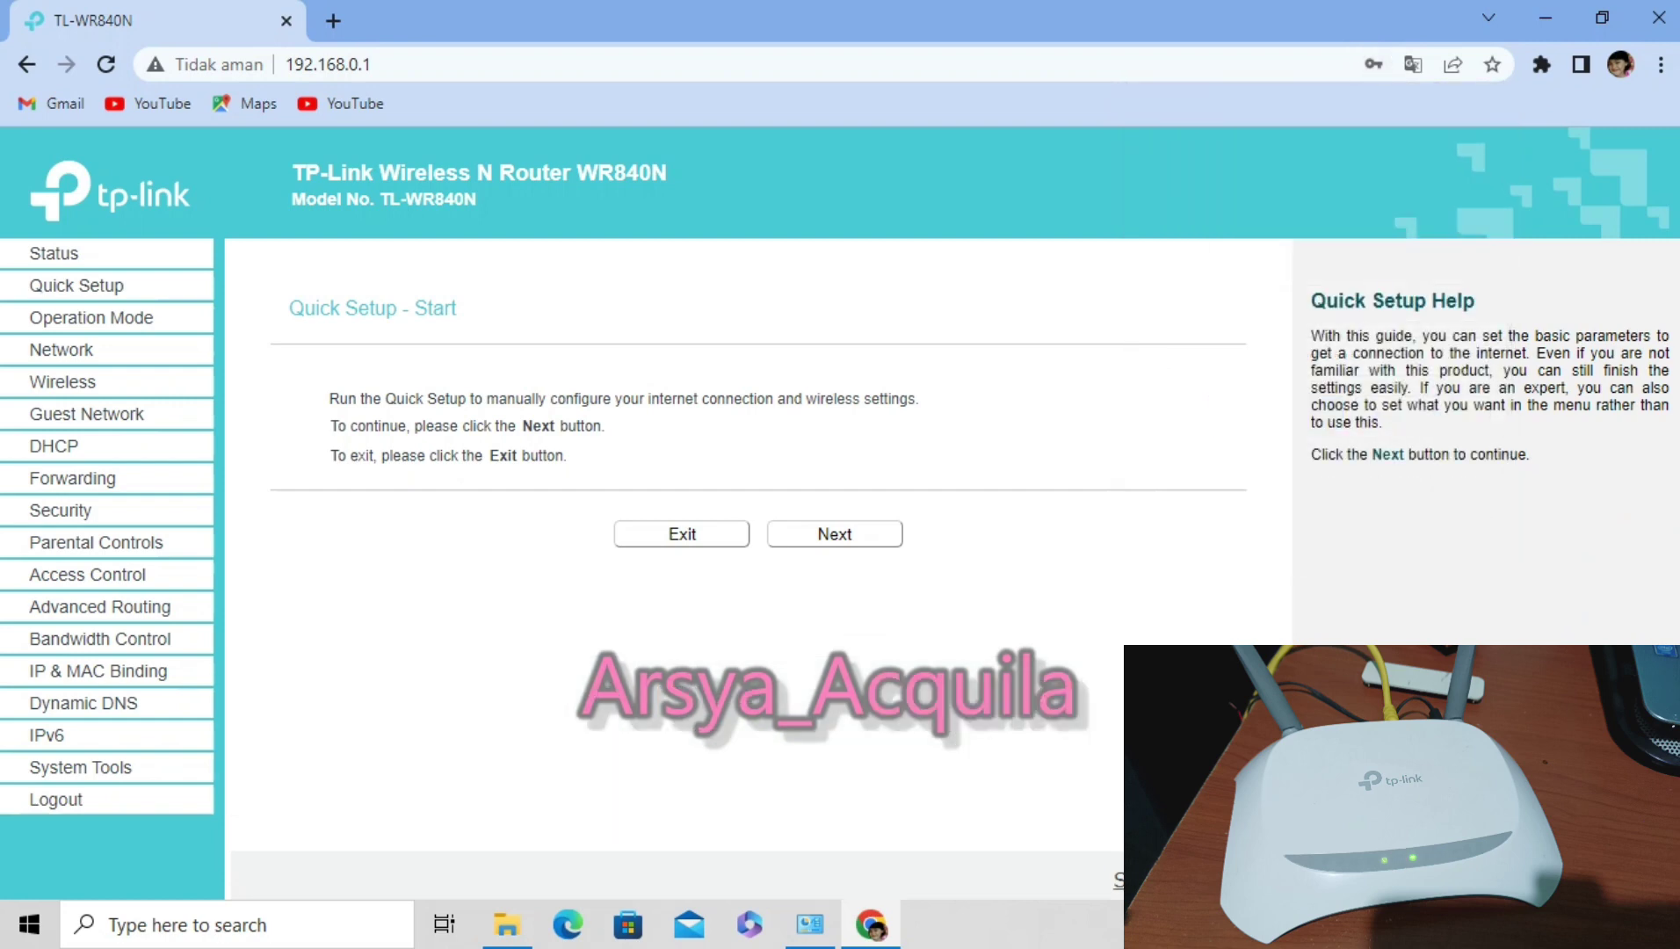
Open the Status page listing firmware, hardware, LAN and Wireless 2.4GHz details.
{"action": "left_click", "coordinate": [53, 253]}
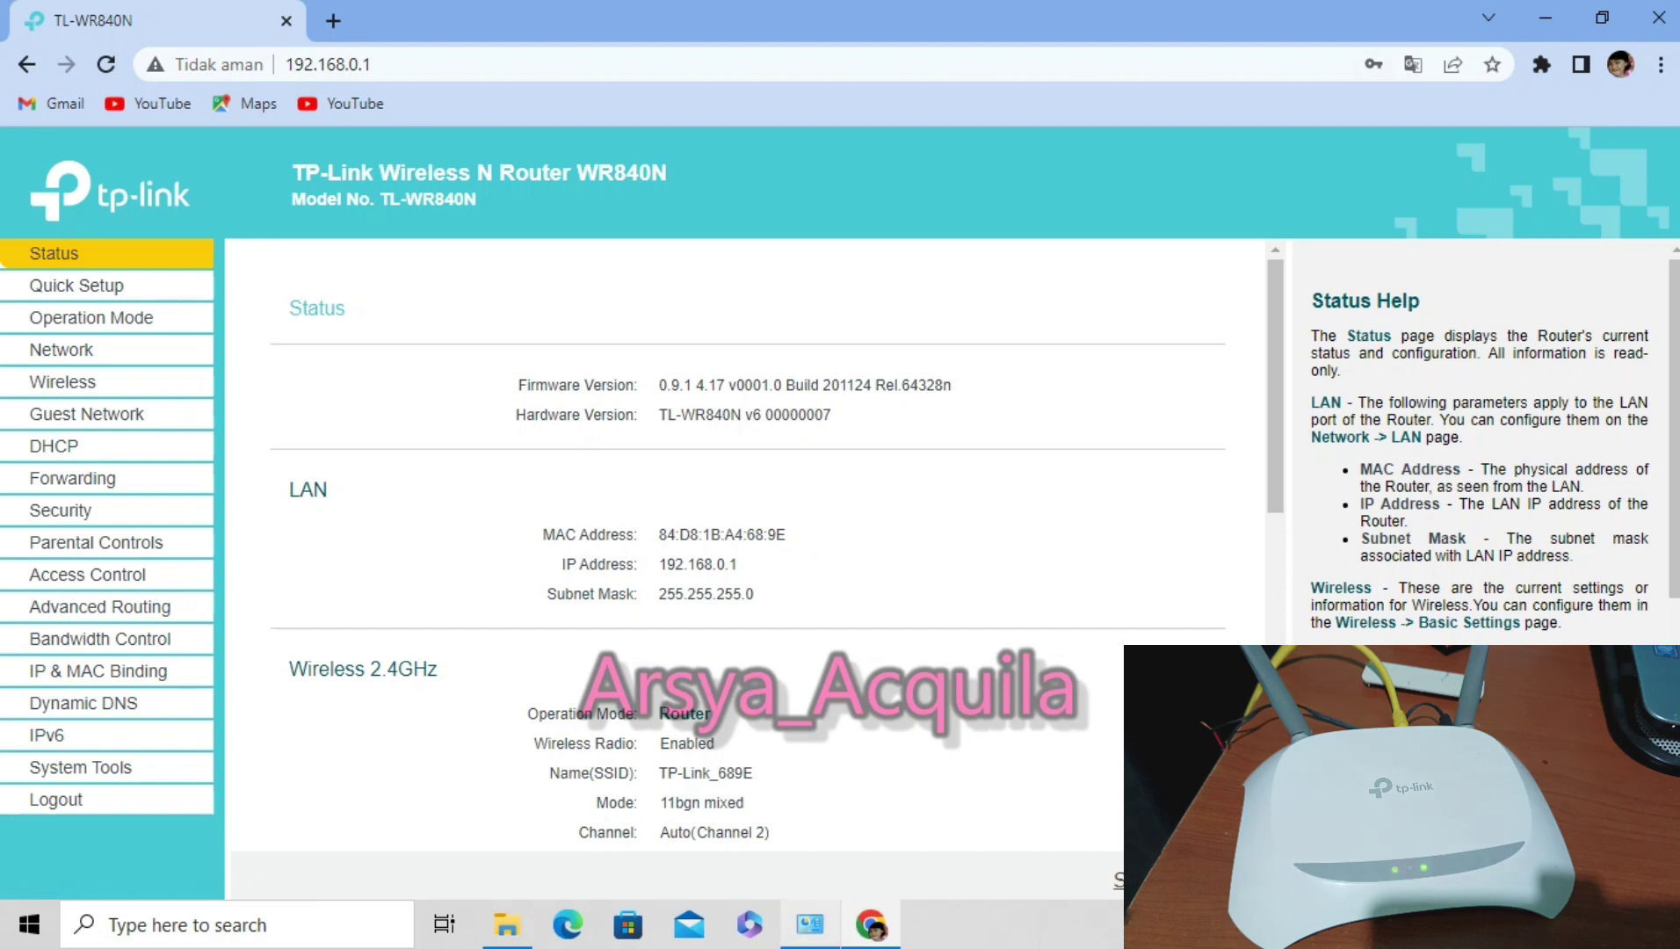
Open the Ethernet adapter's IPv4 properties and switch to a manually set IP address.
{"action": "key", "text": "alt+Tab"}
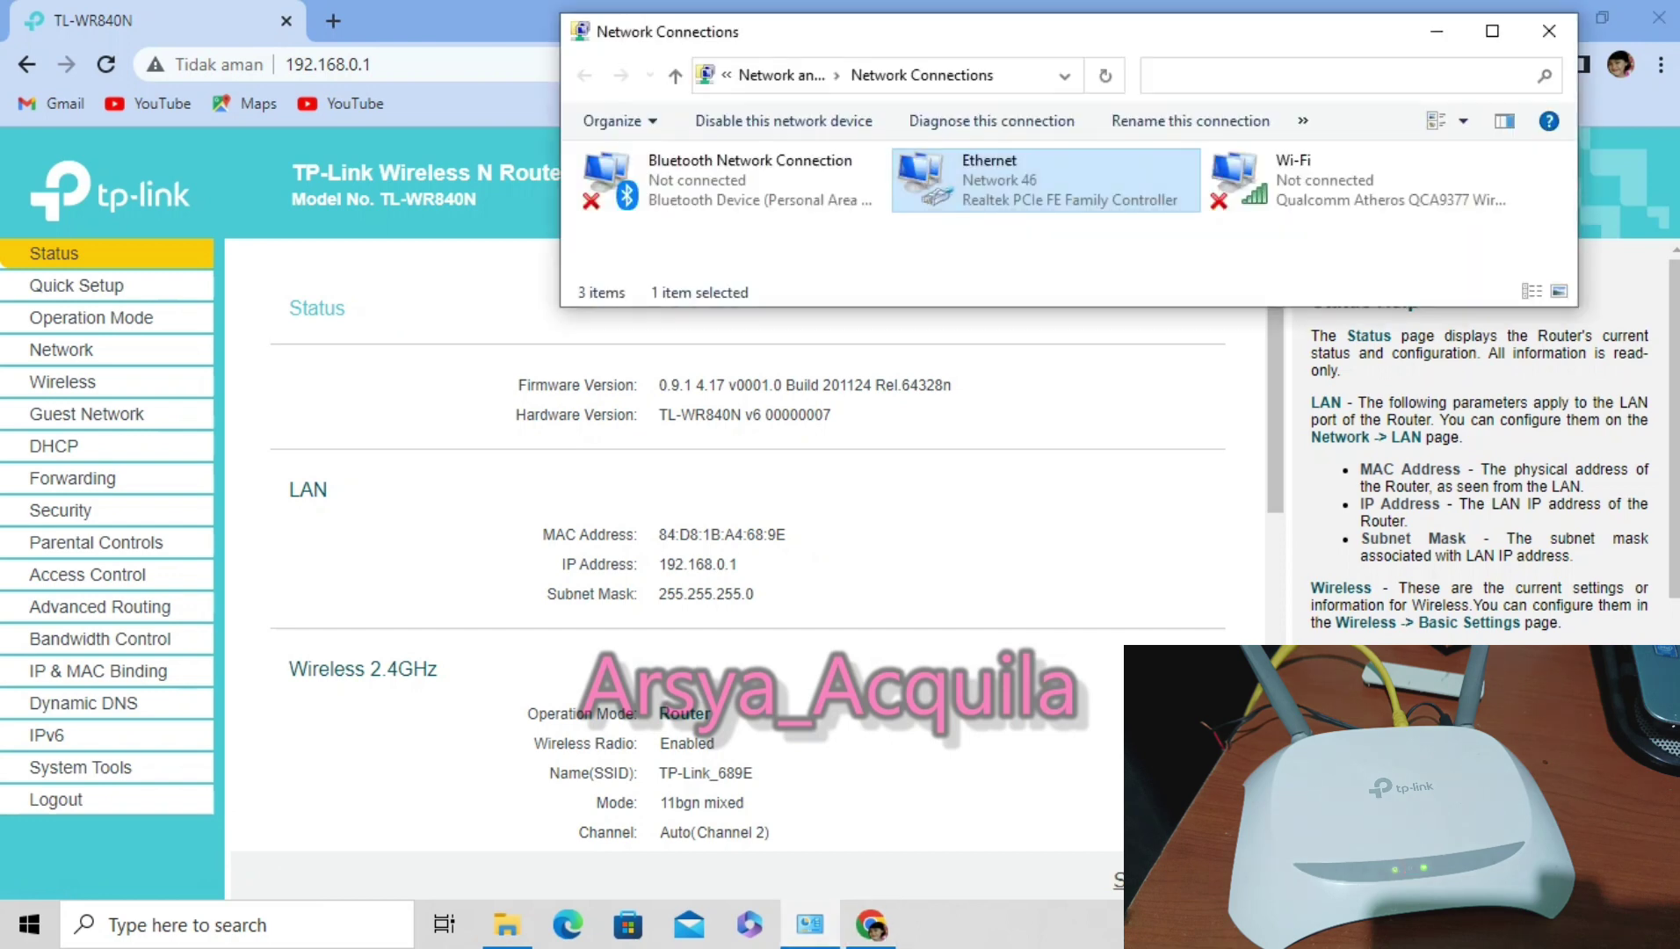
{"action": "key", "text": "Return"}
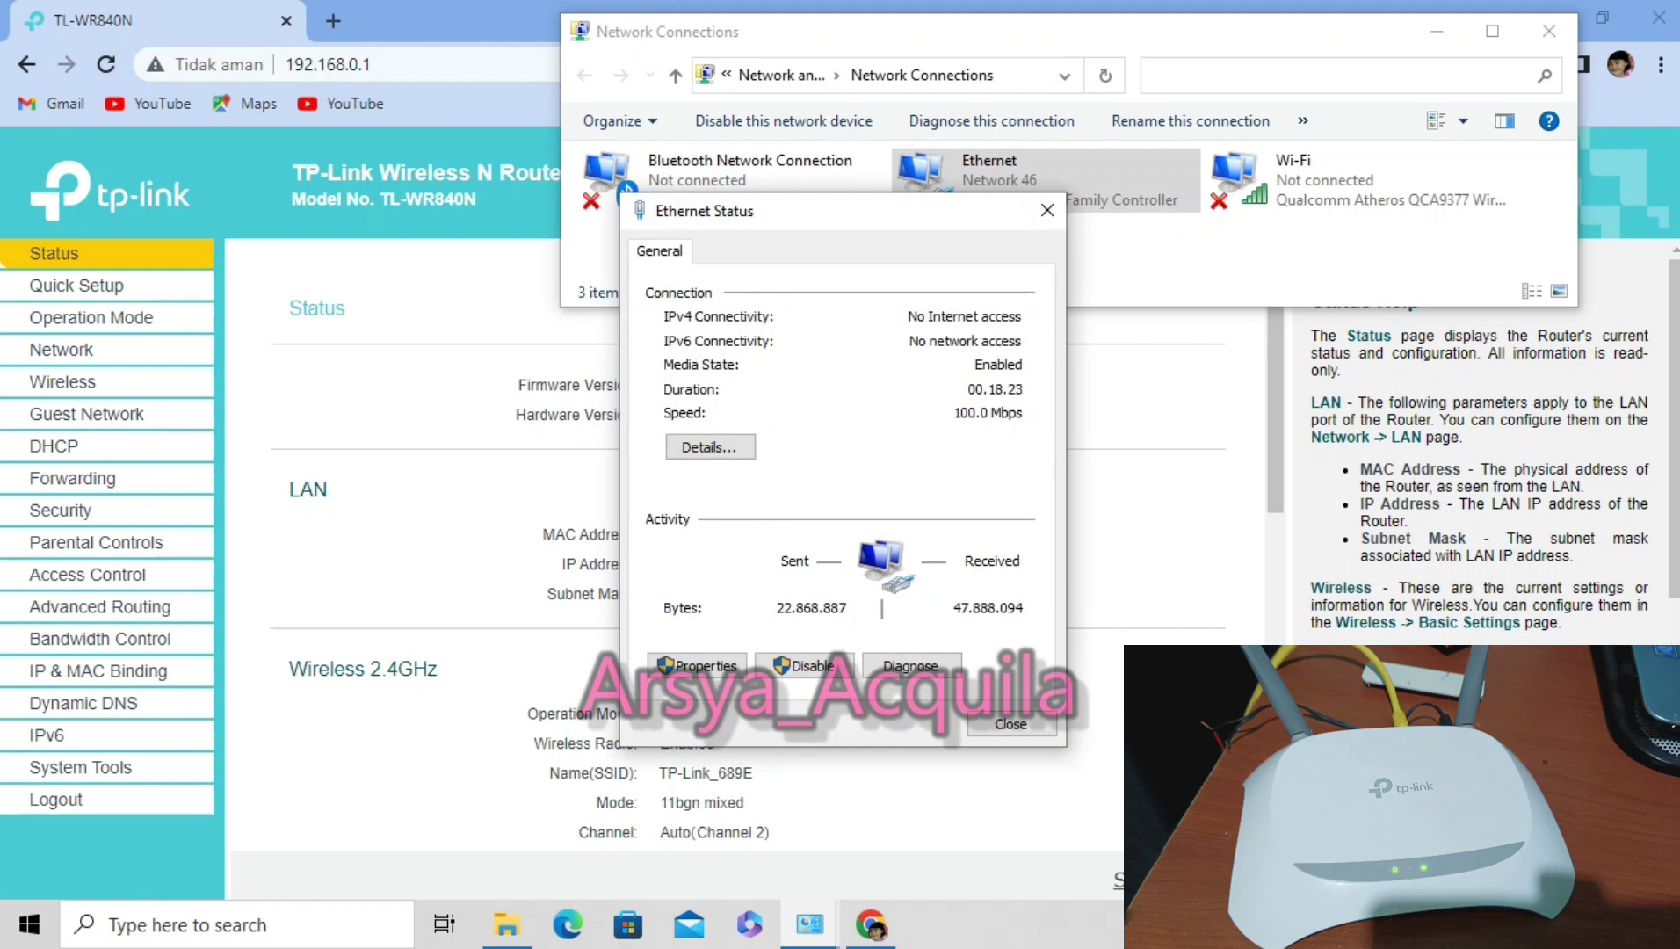
{"action": "left_click", "coordinate": [697, 665]}
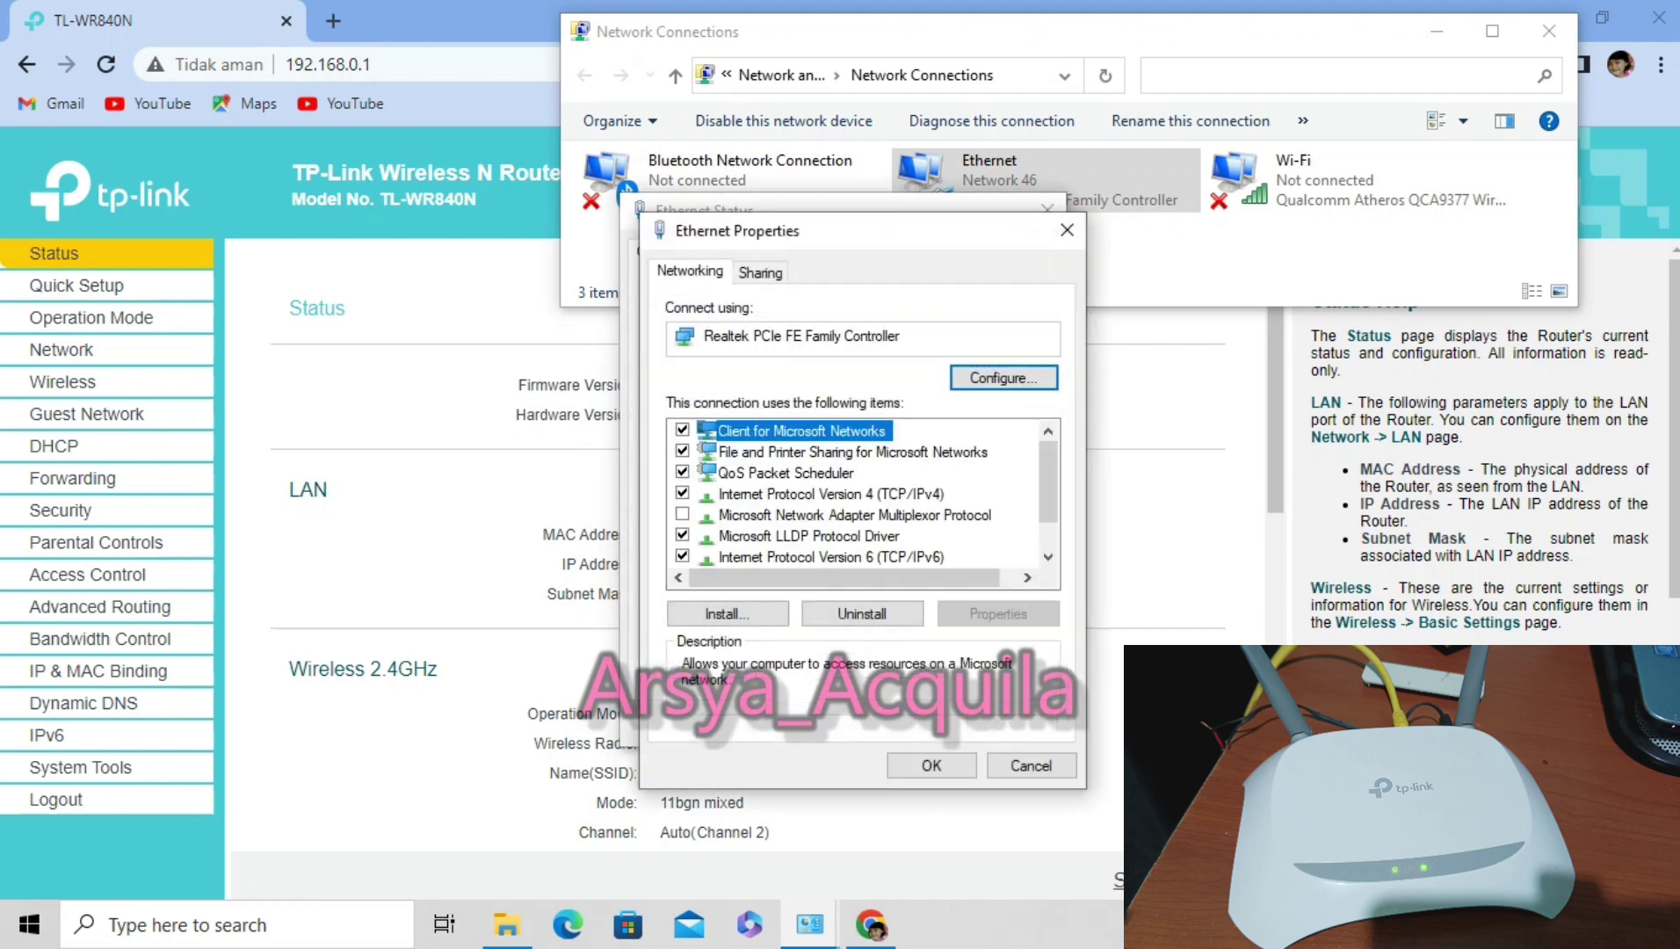
{"action": "left_click", "coordinate": [830, 494]}
{"action": "left_click", "coordinate": [998, 613]}
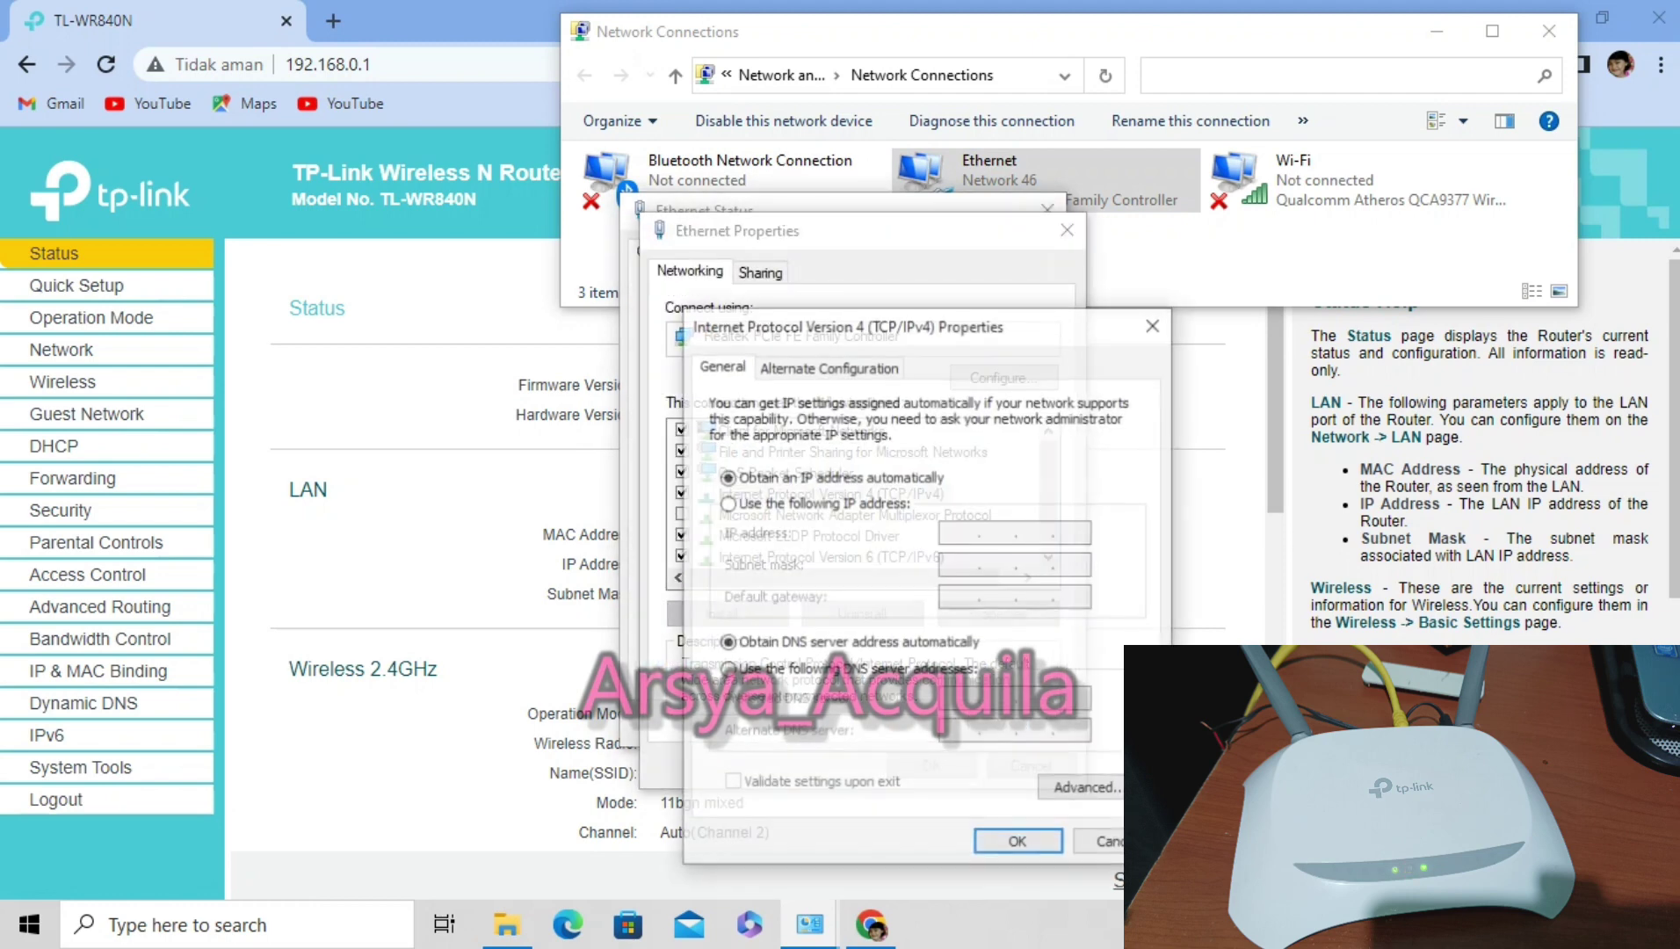
{"action": "left_click", "coordinate": [727, 503]}
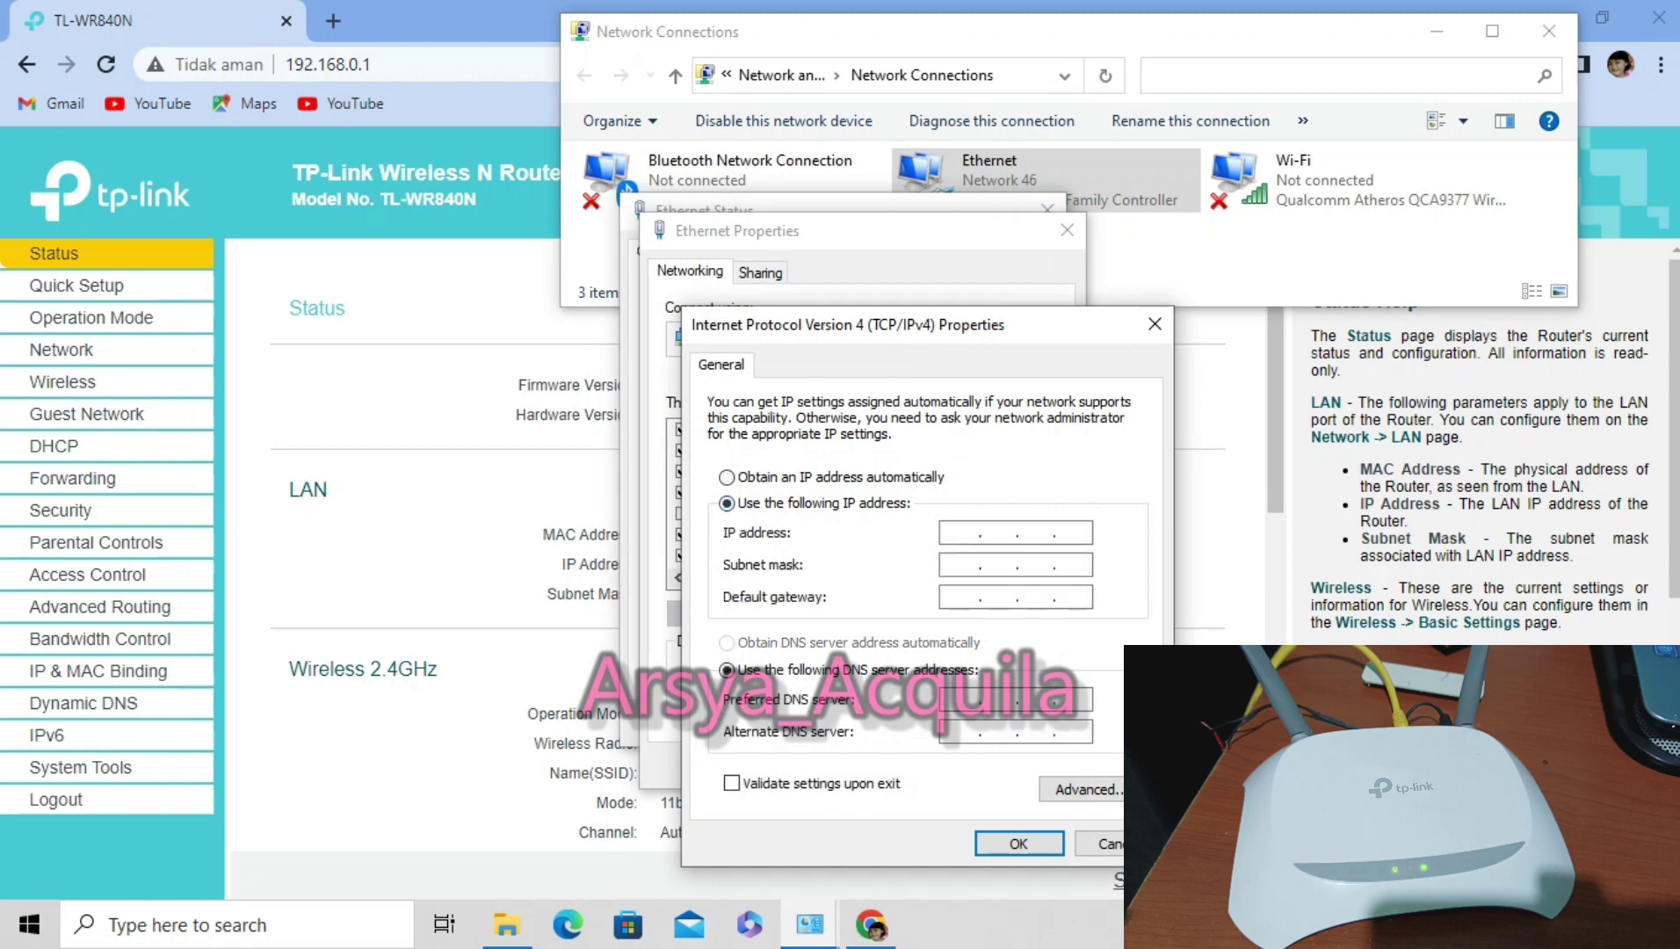
Enter IP 192.168.0.66, mask 255.255.255.0, gateway 192.168.0.1, confirm, and return to the router page.
{"action": "type", "text": "192 . 168 . 0 . 66"}
{"action": "key", "text": "Tab"}
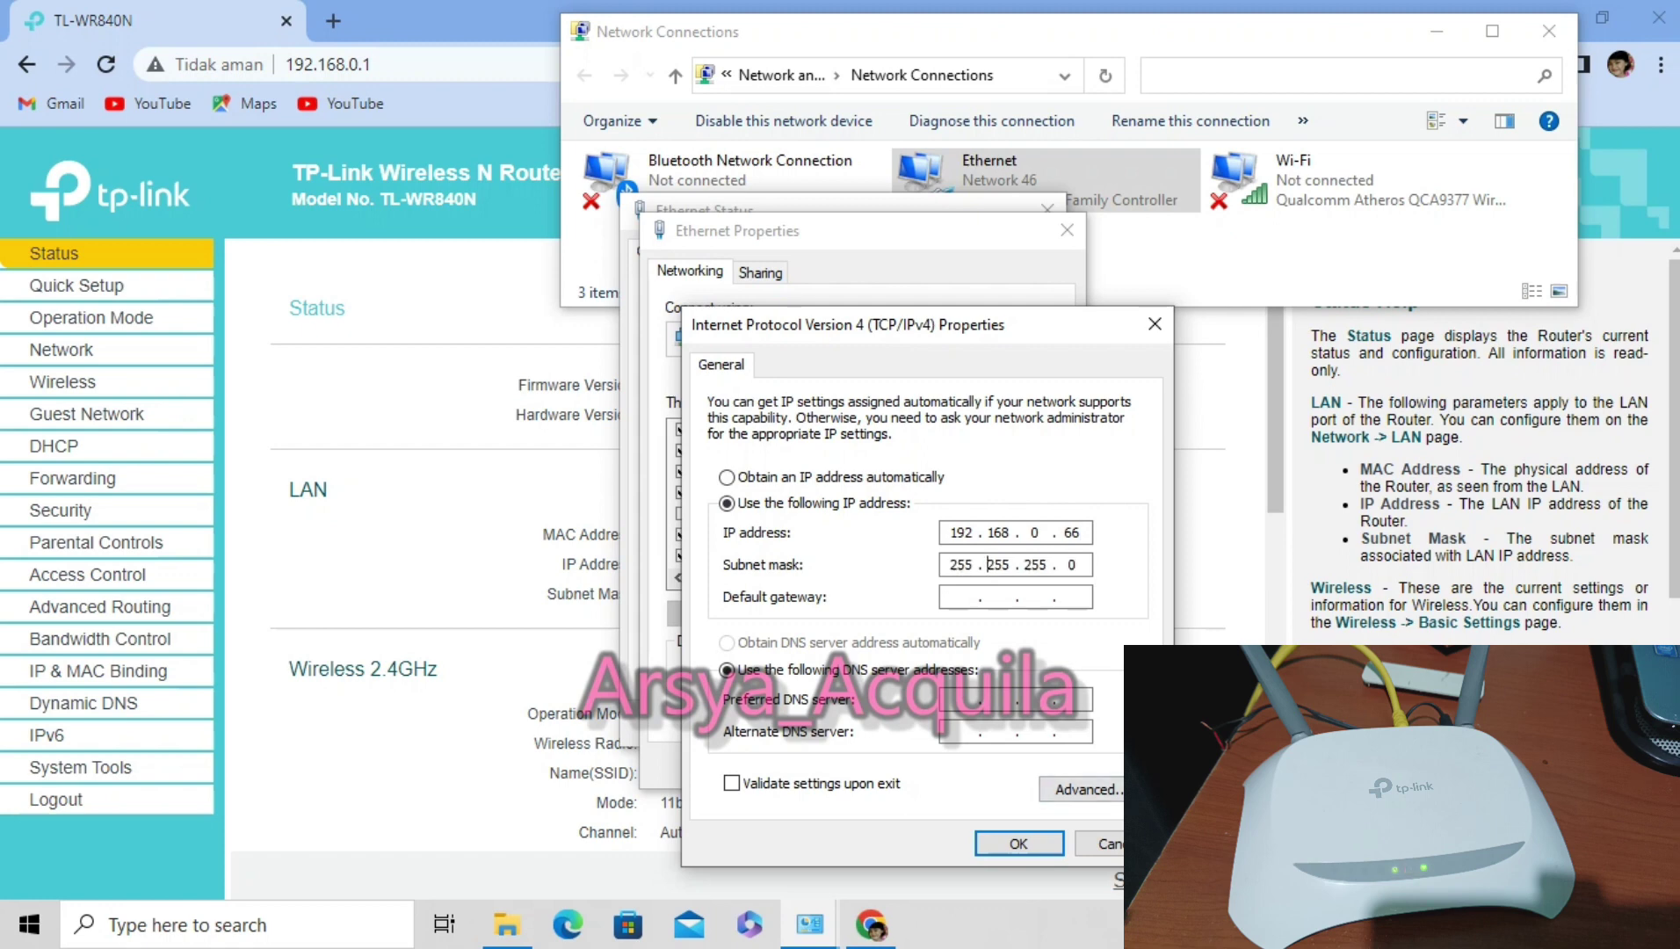
{"action": "left_click", "coordinate": [960, 596]}
{"action": "type", "text": "192"}
{"action": "type", "text": "168"}
{"action": "type", "text": "0"}
{"action": "type", "text": "1"}
{"action": "key", "text": "Return"}
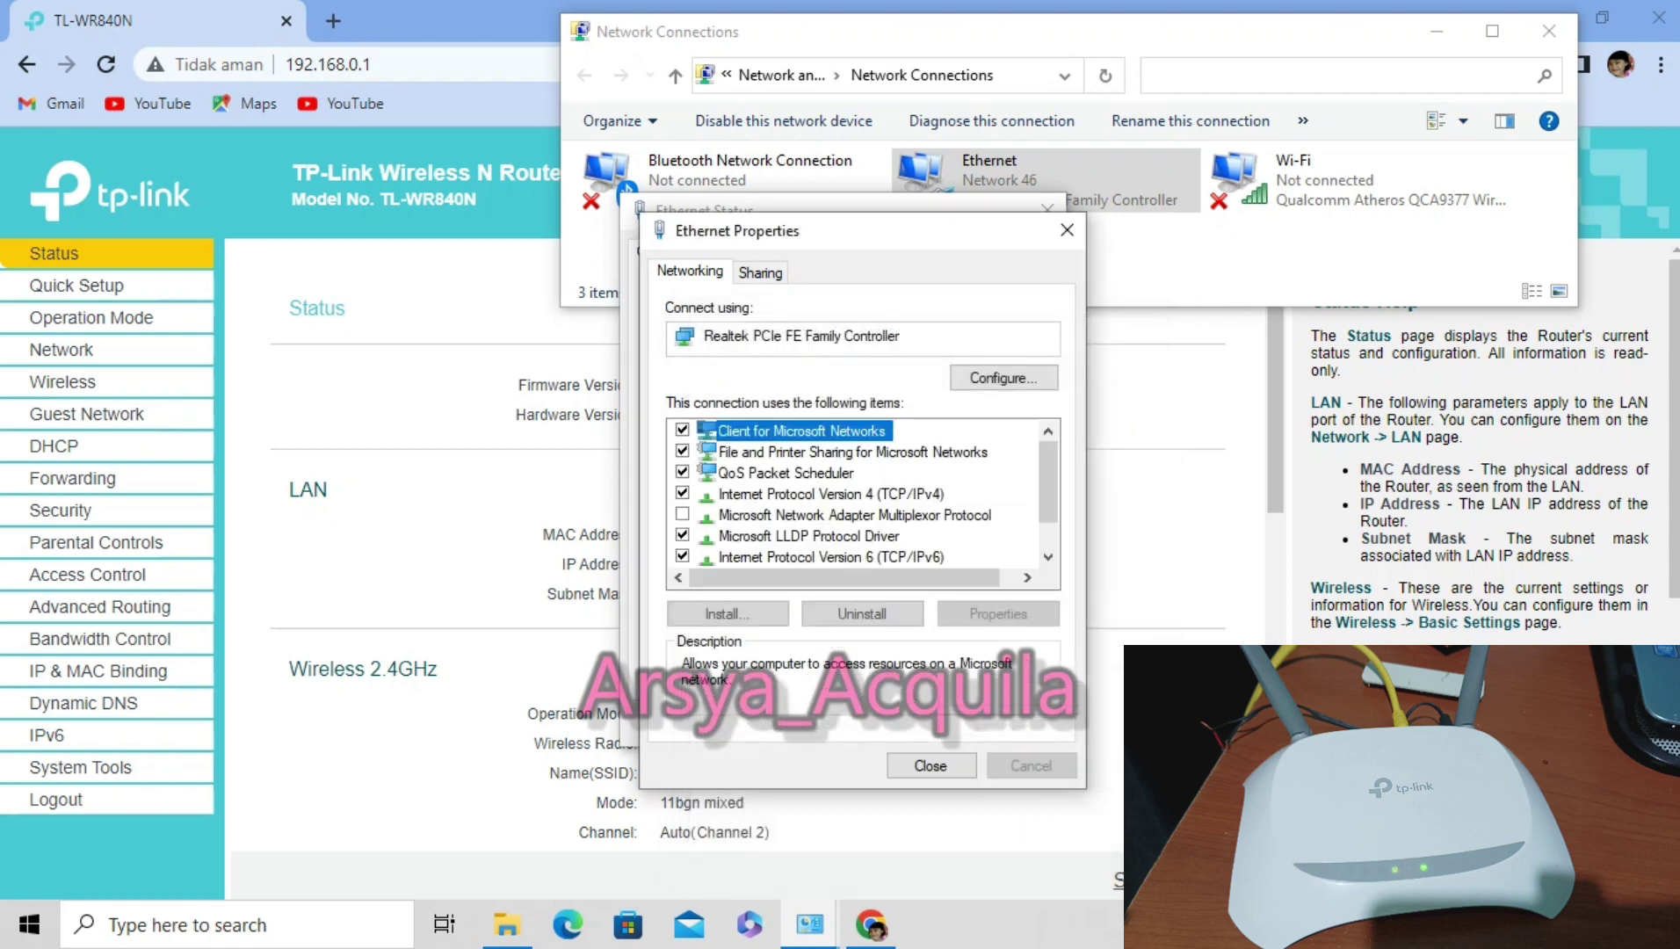
{"action": "key", "text": "Return"}
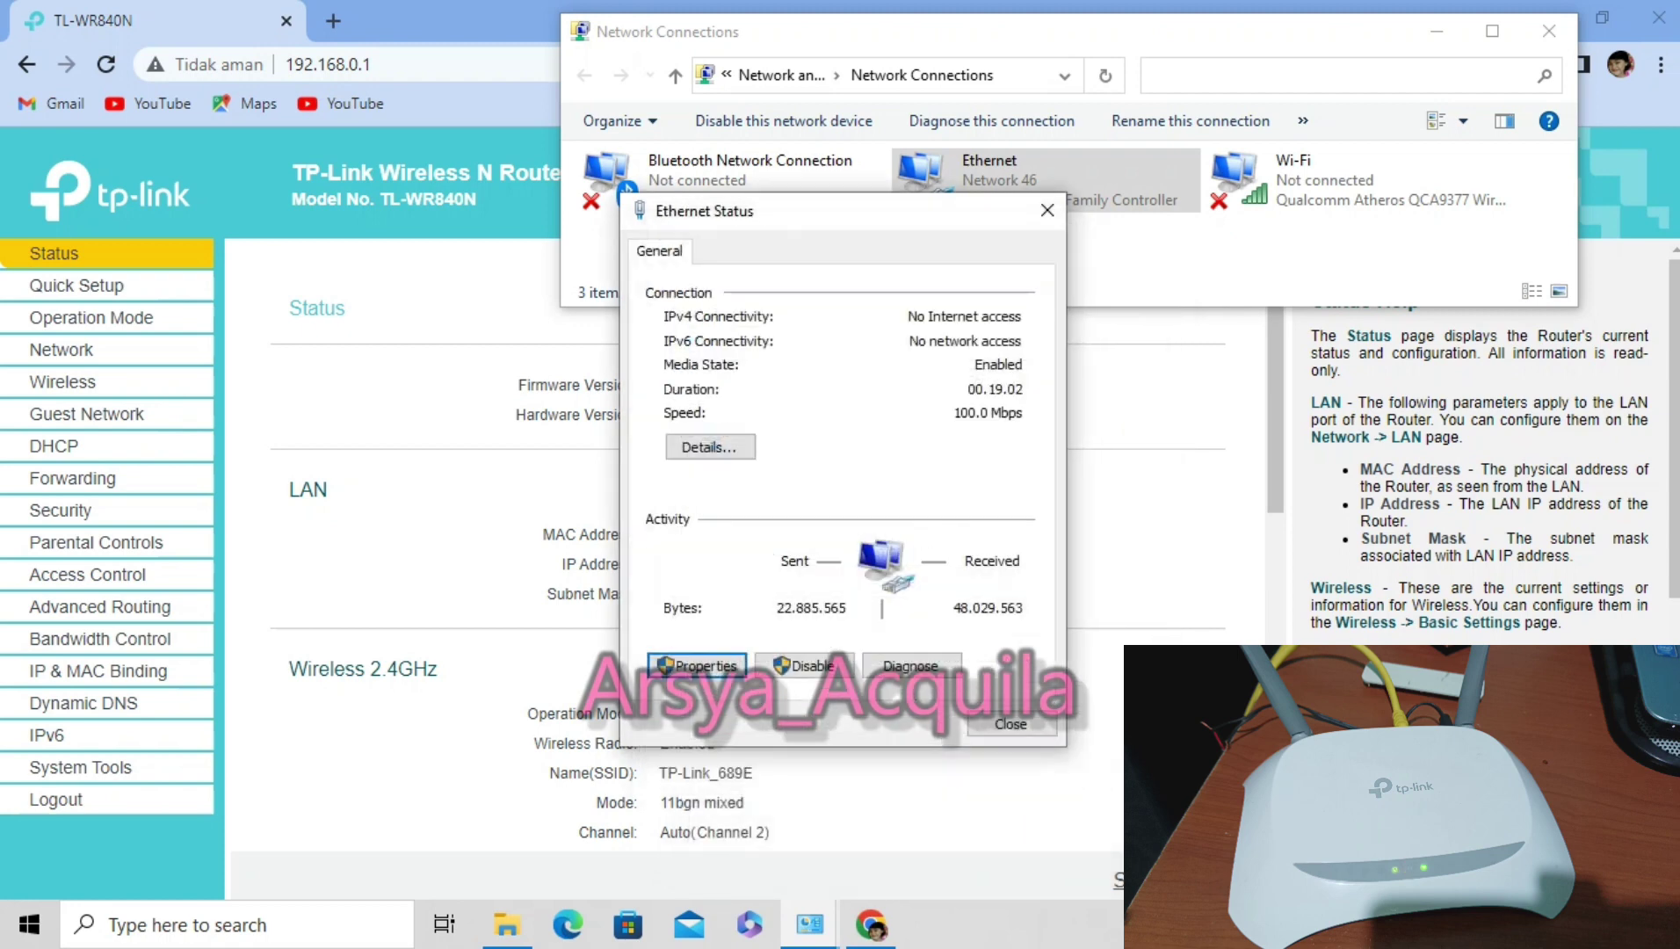
{"action": "key", "text": "Return"}
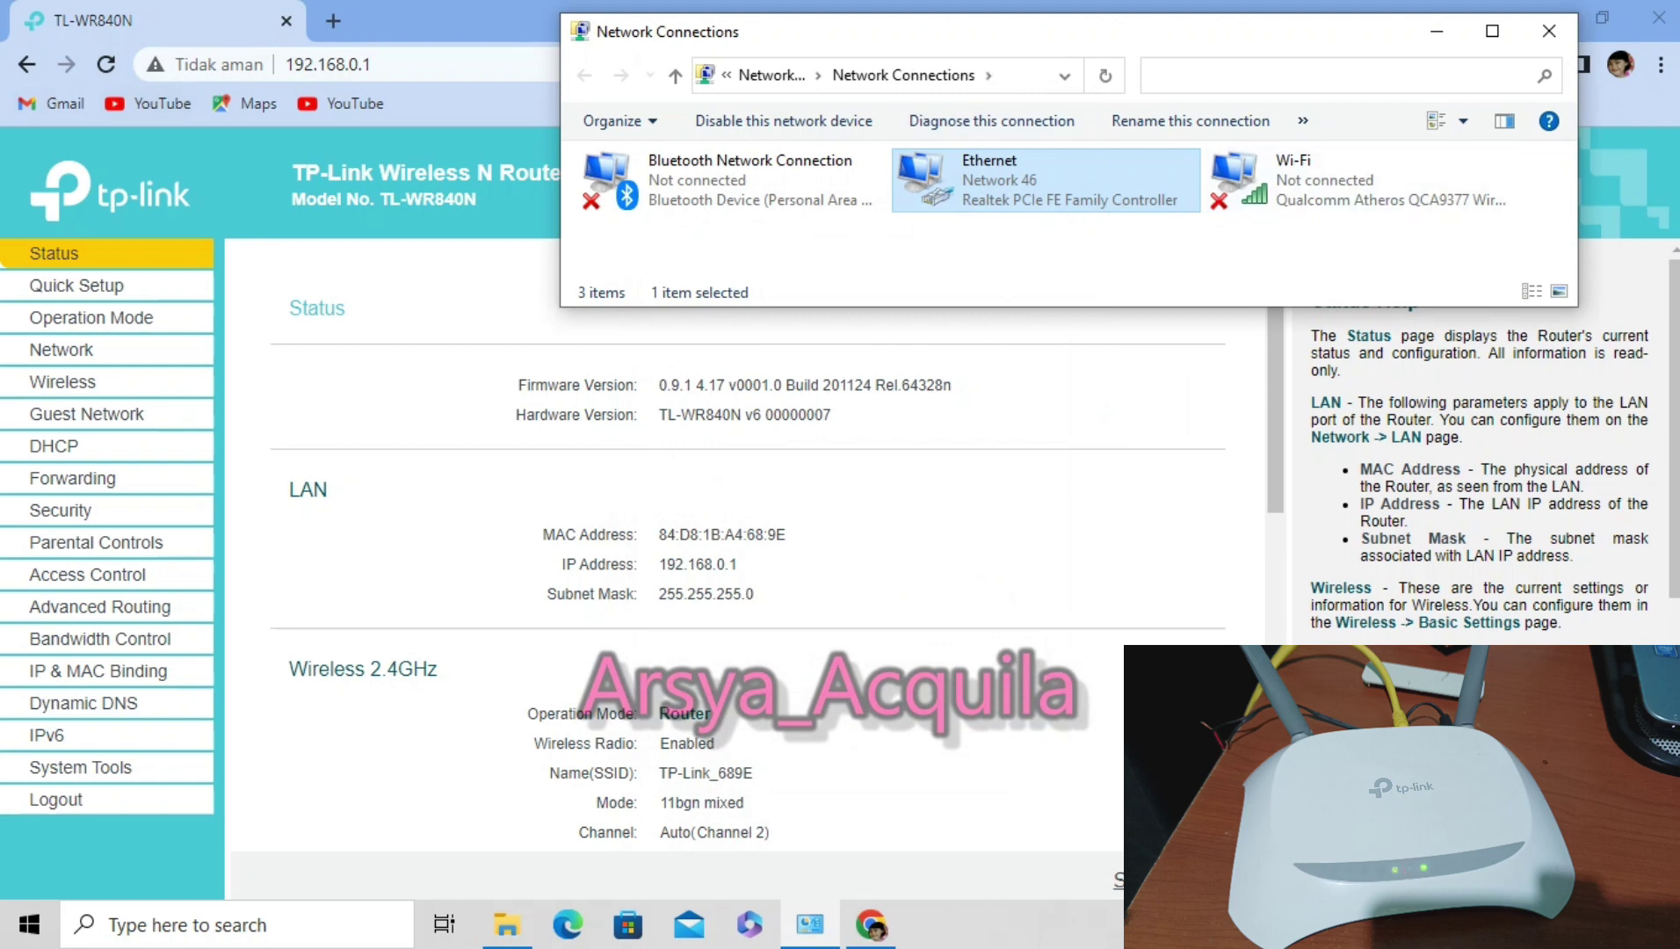
{"action": "left_click", "coordinate": [105, 64]}
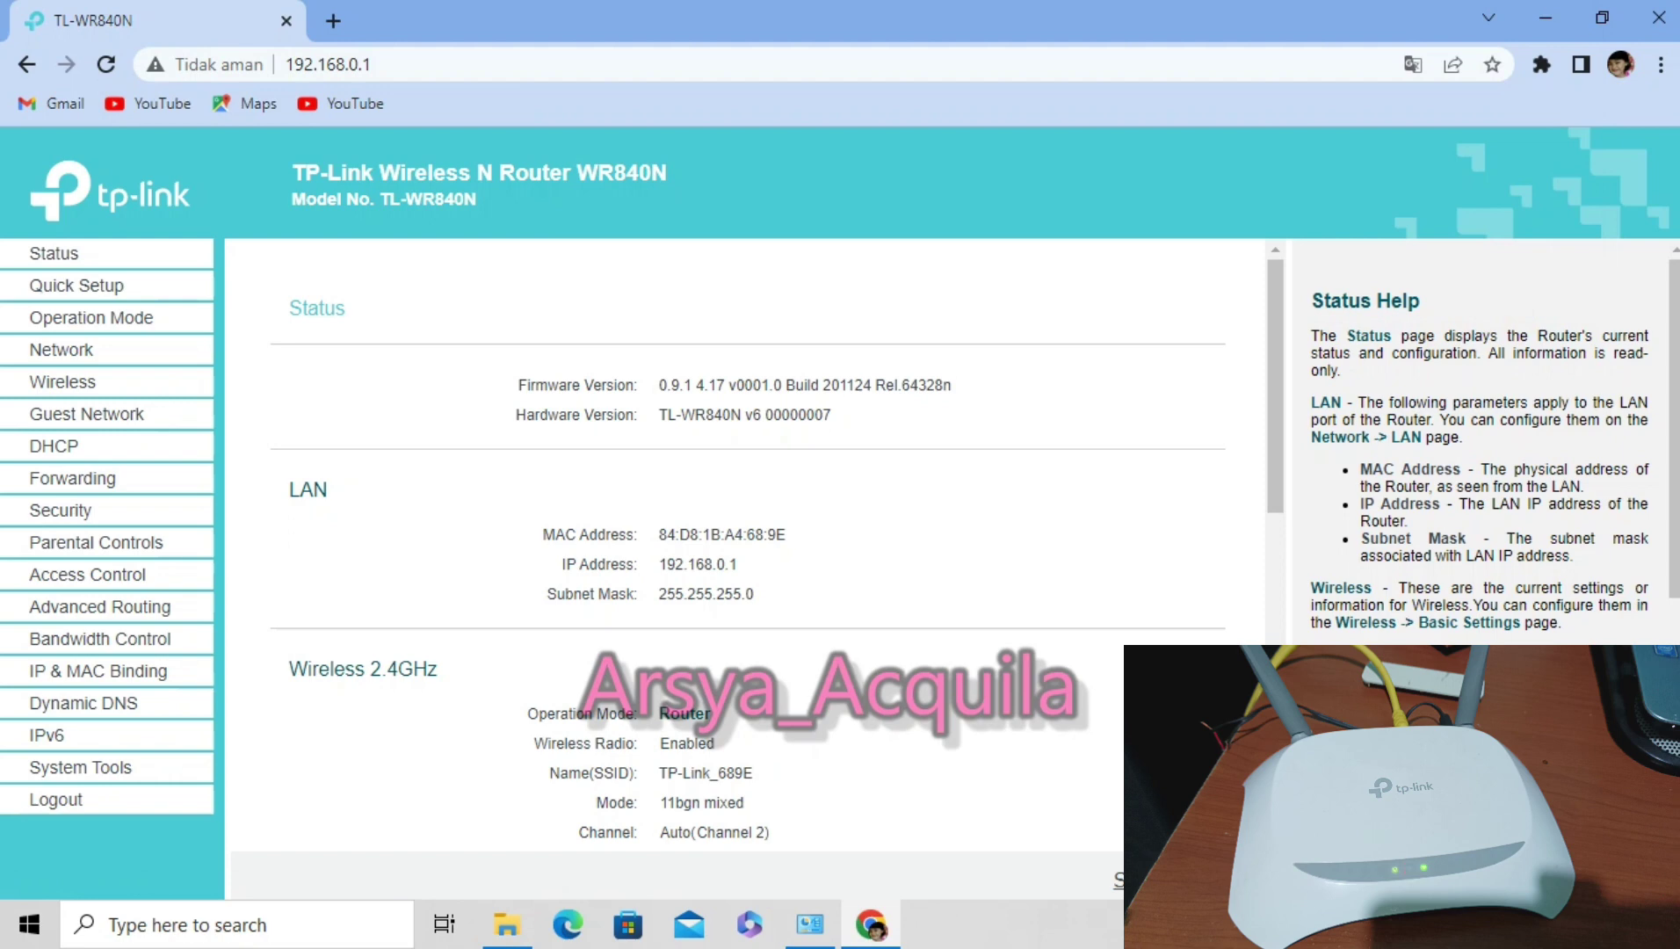
Delete the old tp_recovery.bin from the Tp-link Wr840n folder.
{"action": "left_click", "coordinate": [507, 924]}
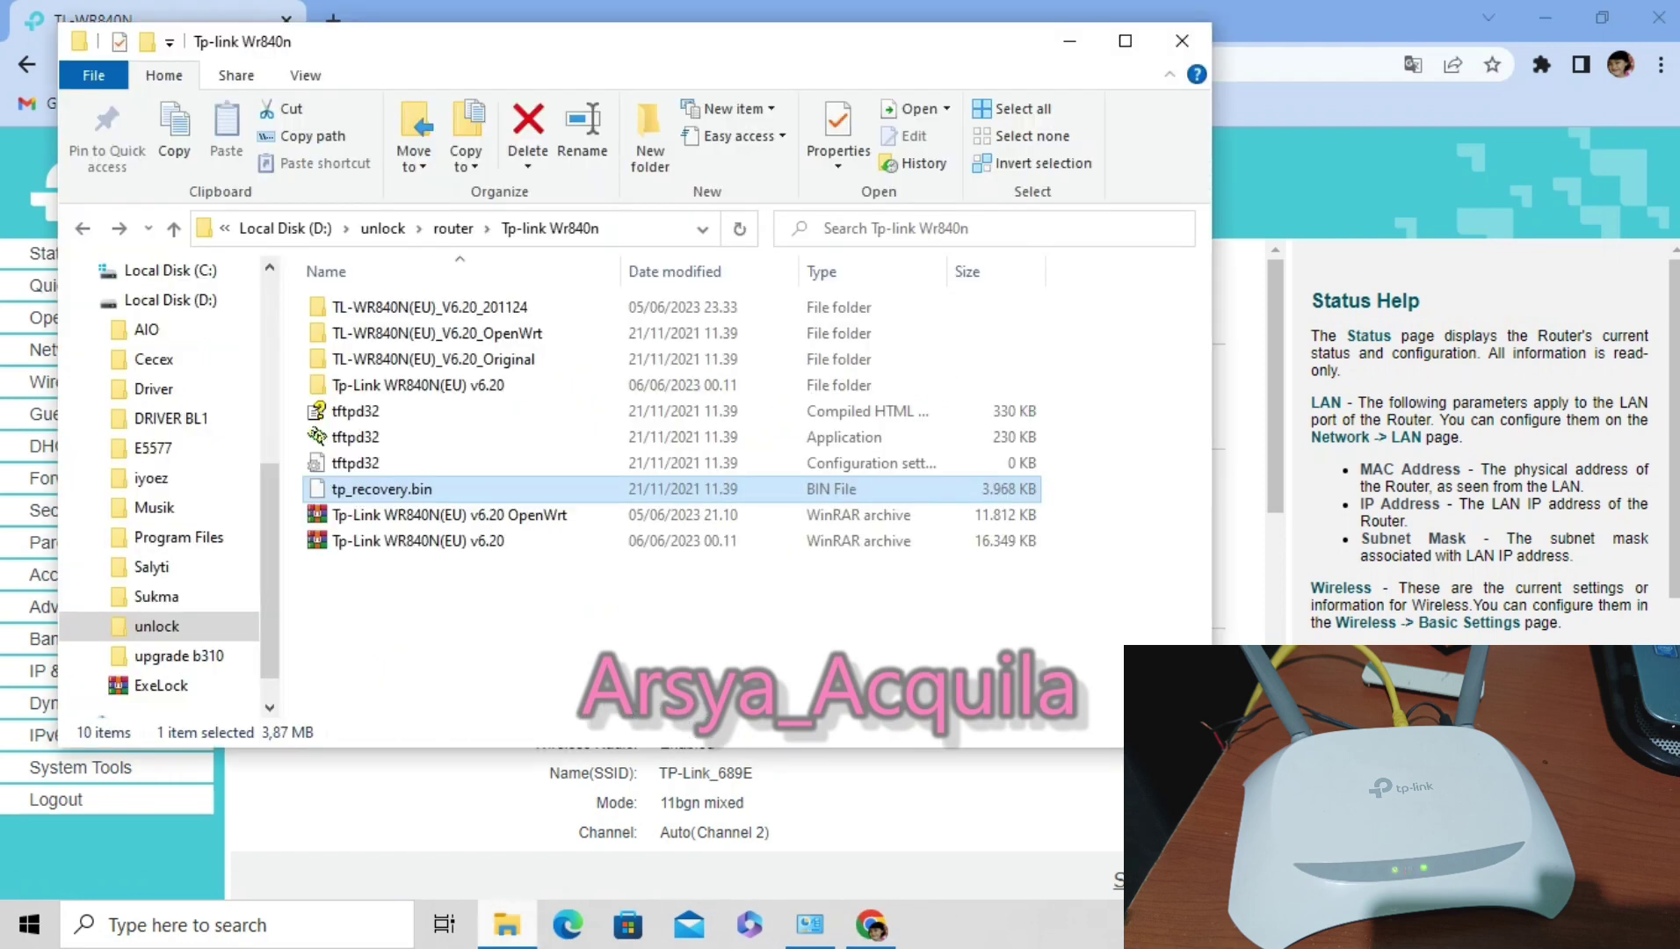
{"action": "right_click", "coordinate": [409, 488]}
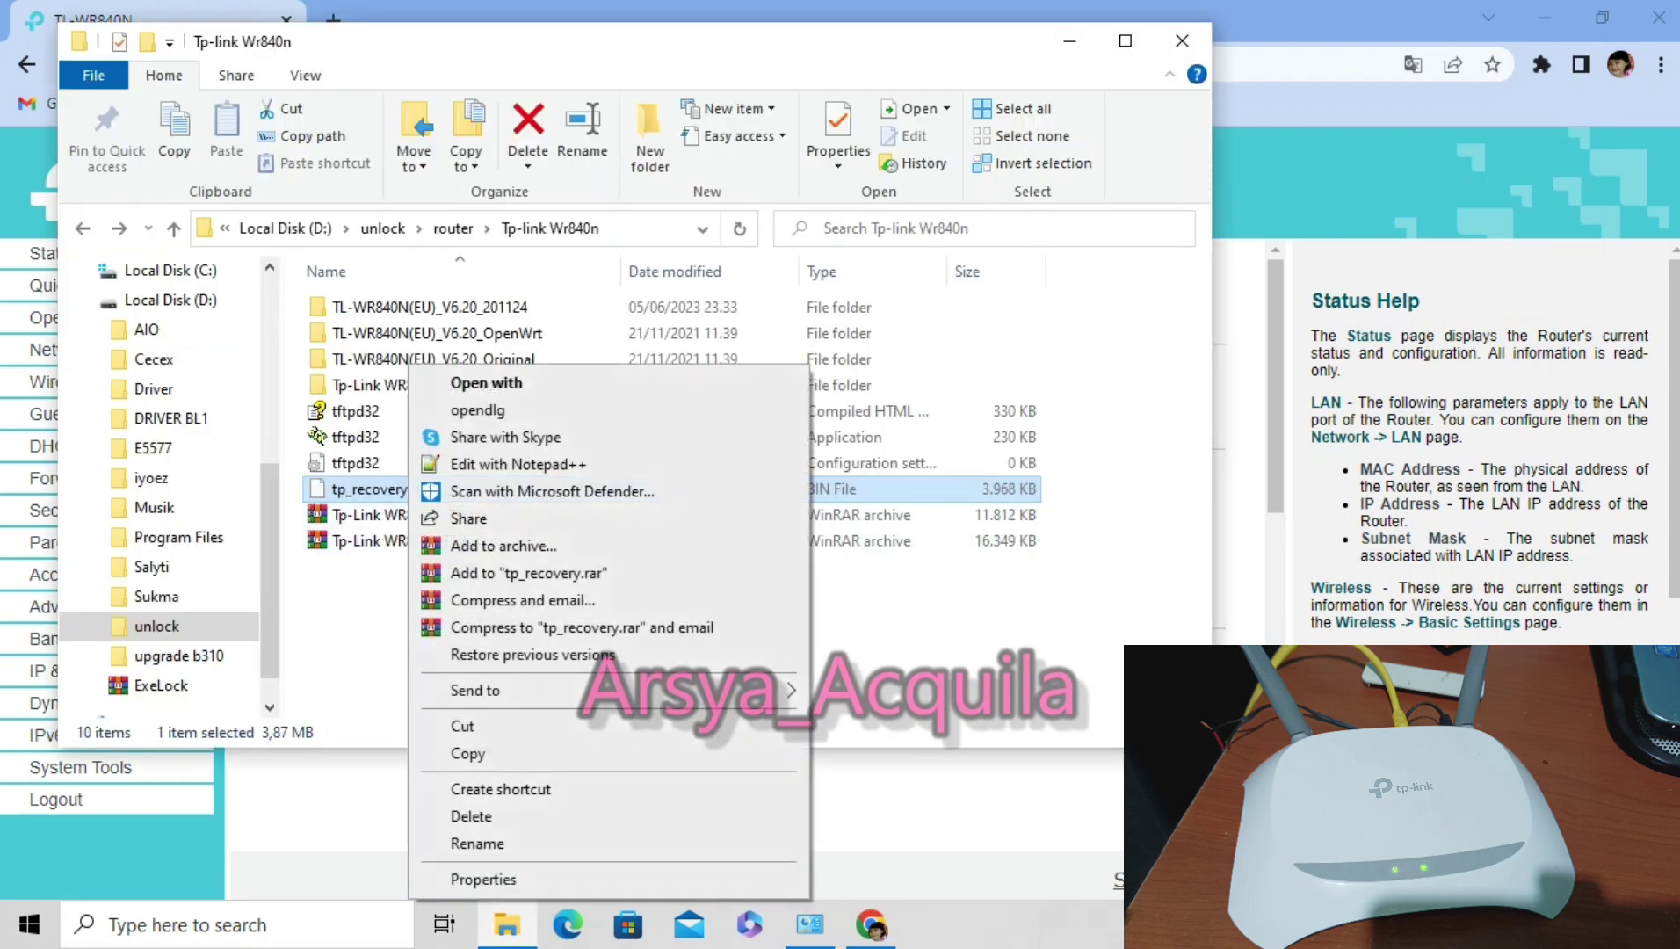
{"action": "left_click", "coordinate": [471, 816]}
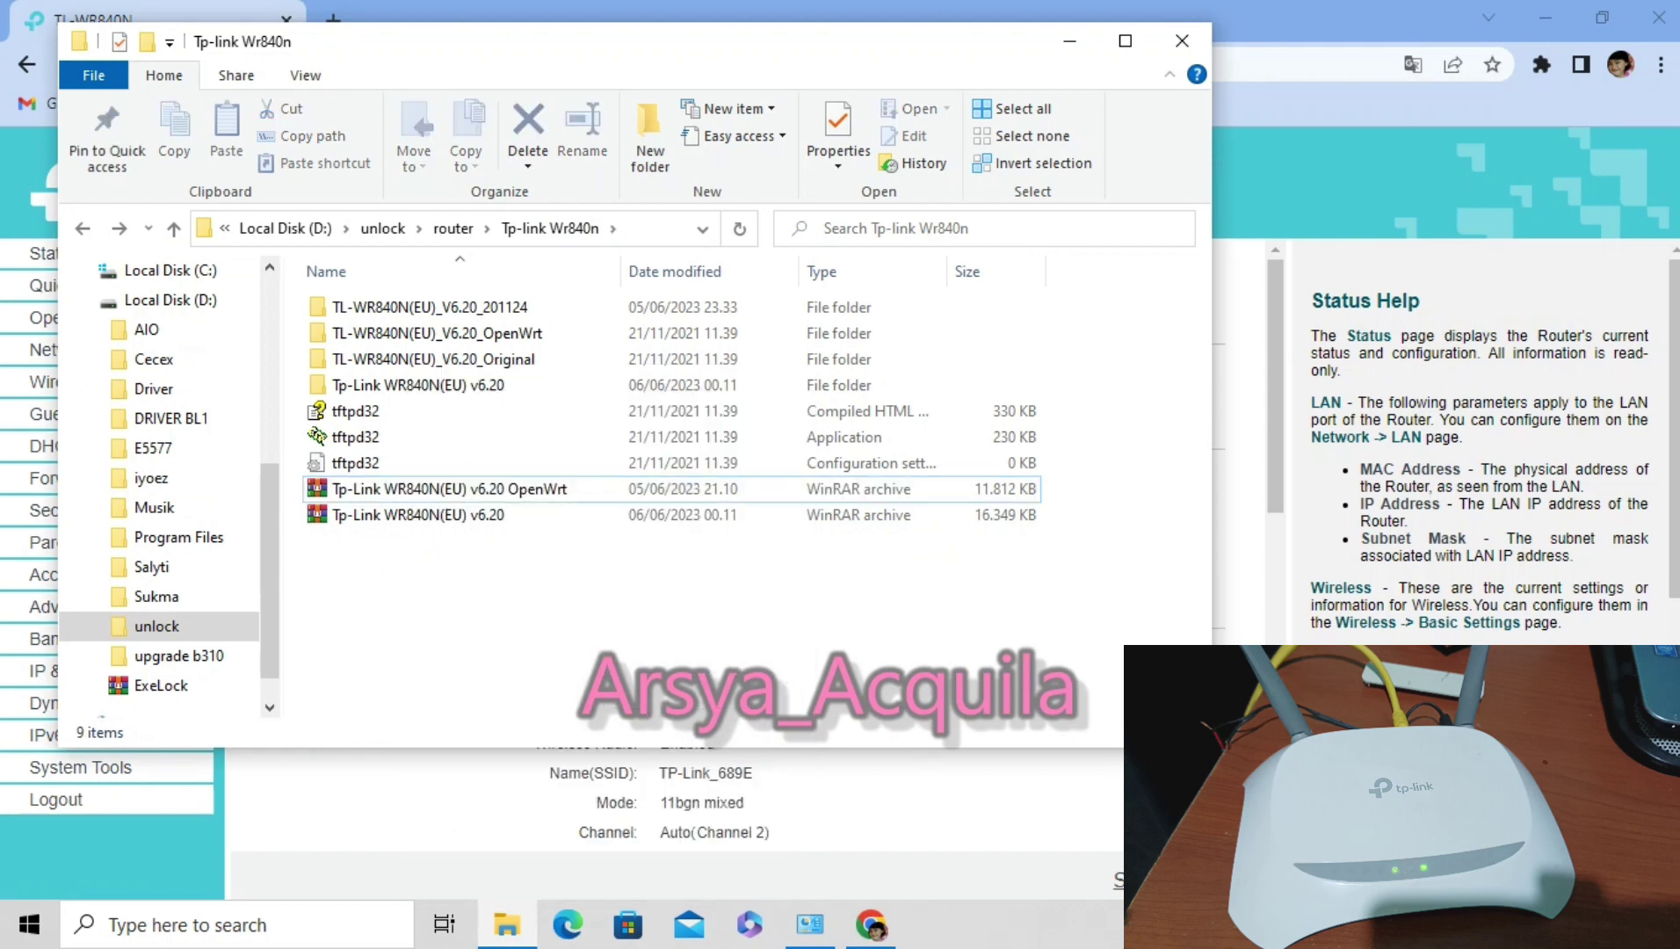
{"action": "left_click", "coordinate": [448, 488]}
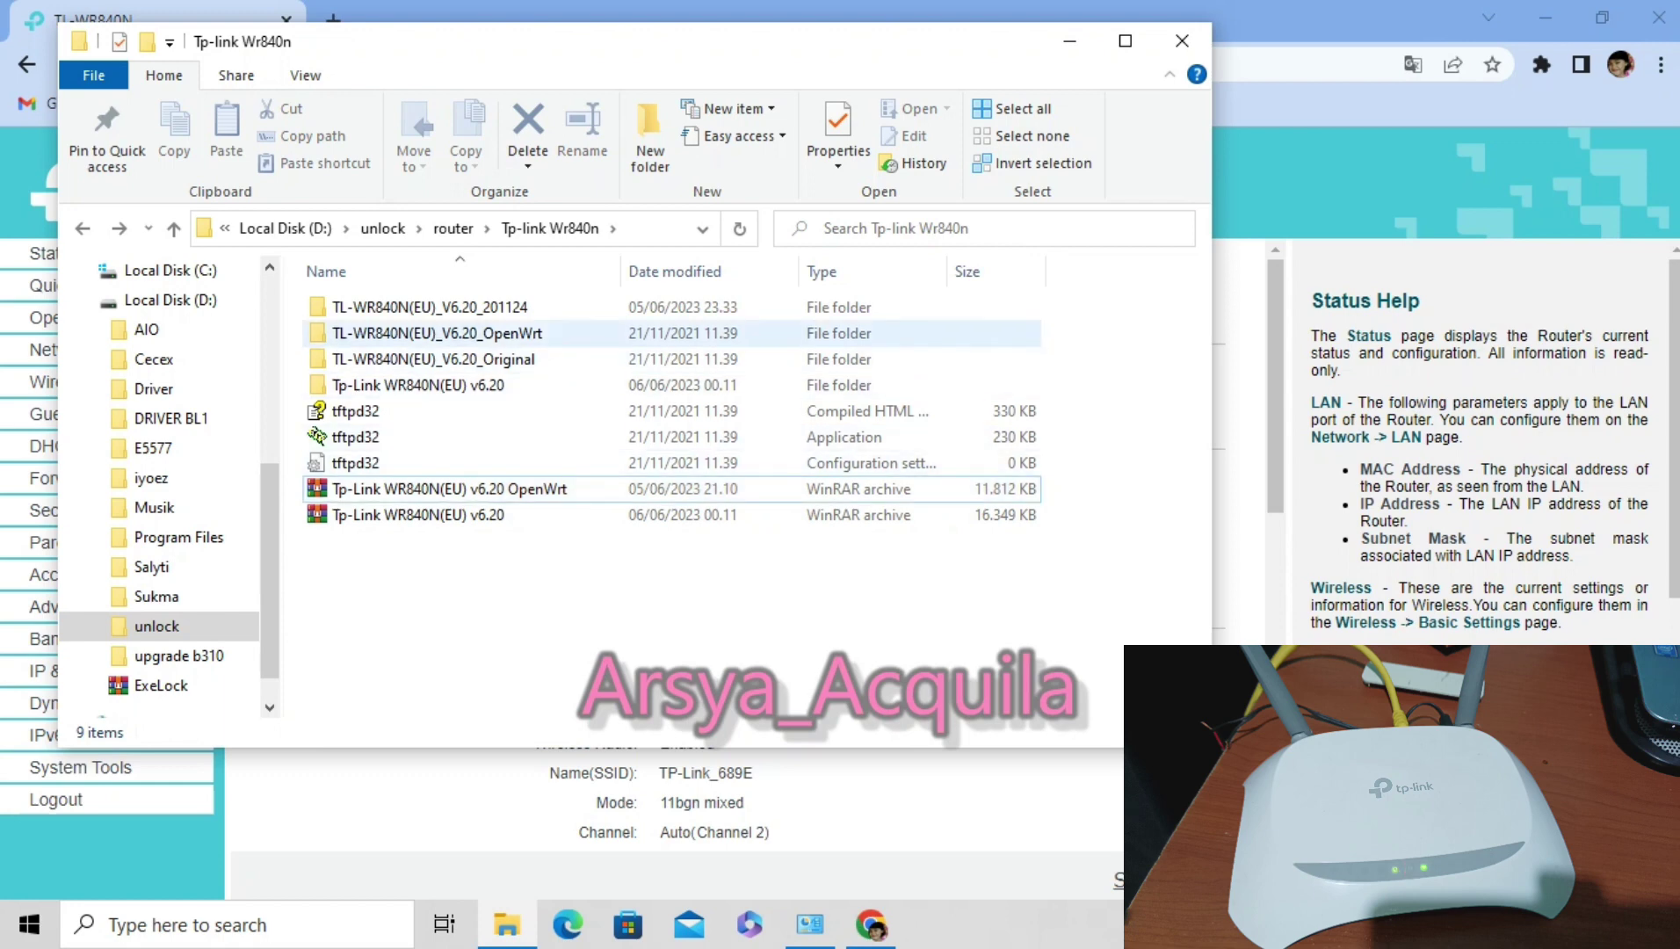
Copy tp_recovery.bin from TL-WR840N(EU)_V6.20_OpenWrt and paste it into the Tp-link Wr840n folder.
{"action": "double_click", "coordinate": [431, 333]}
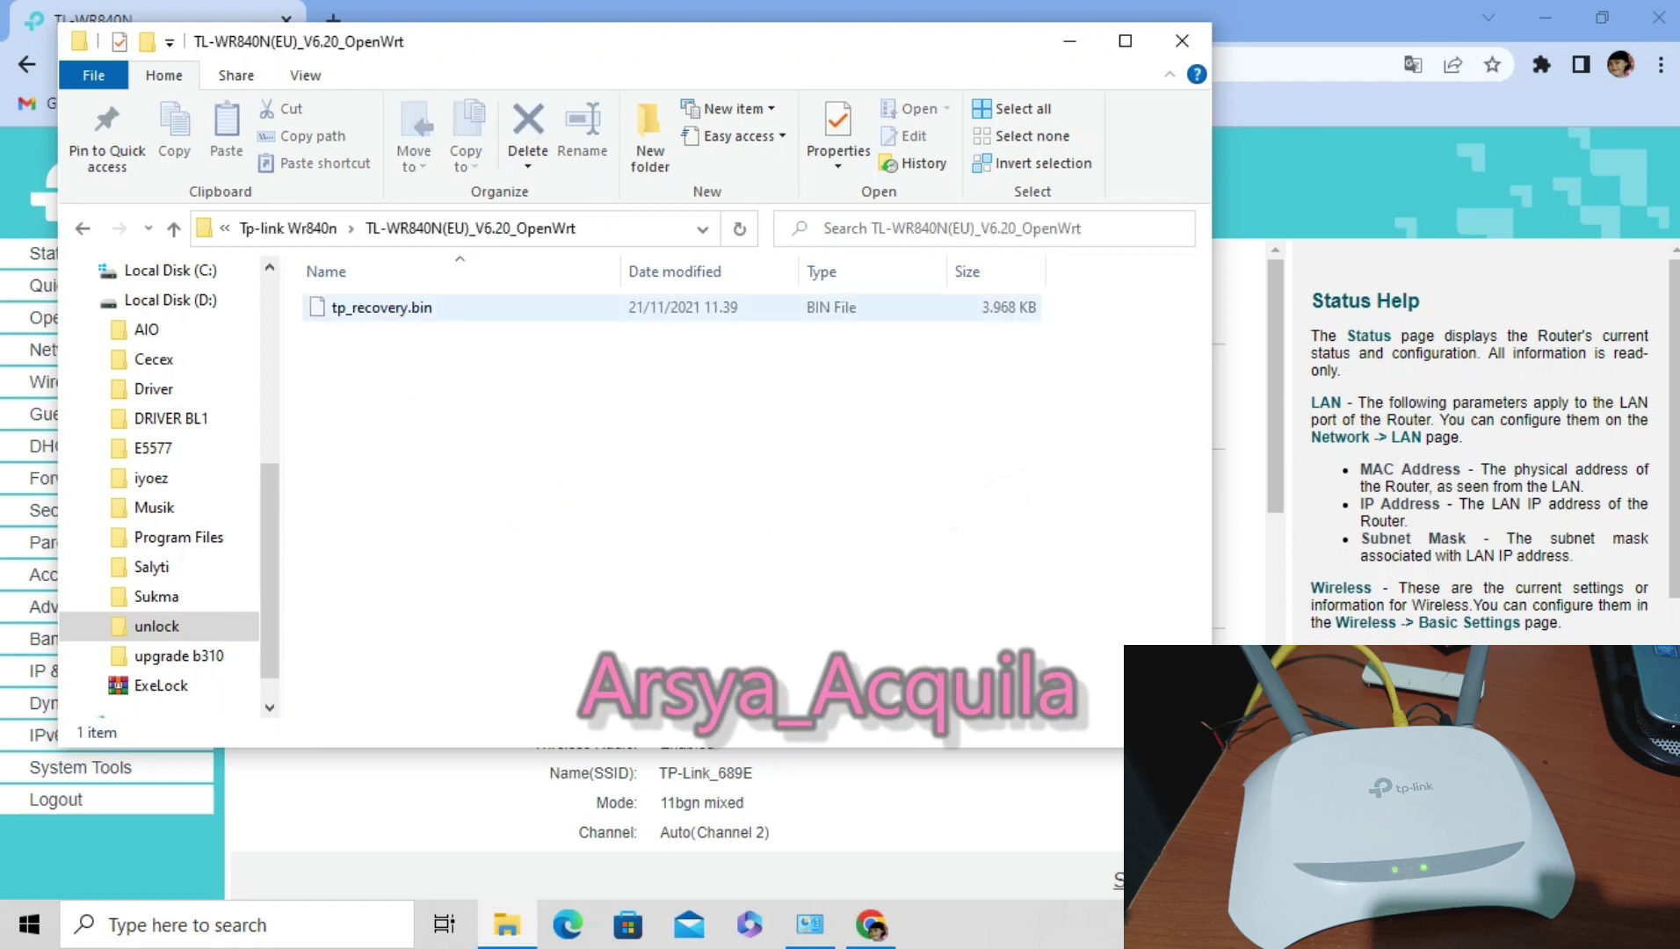
{"action": "left_click", "coordinate": [383, 307]}
{"action": "right_click", "coordinate": [365, 304]}
{"action": "left_click", "coordinate": [428, 696]}
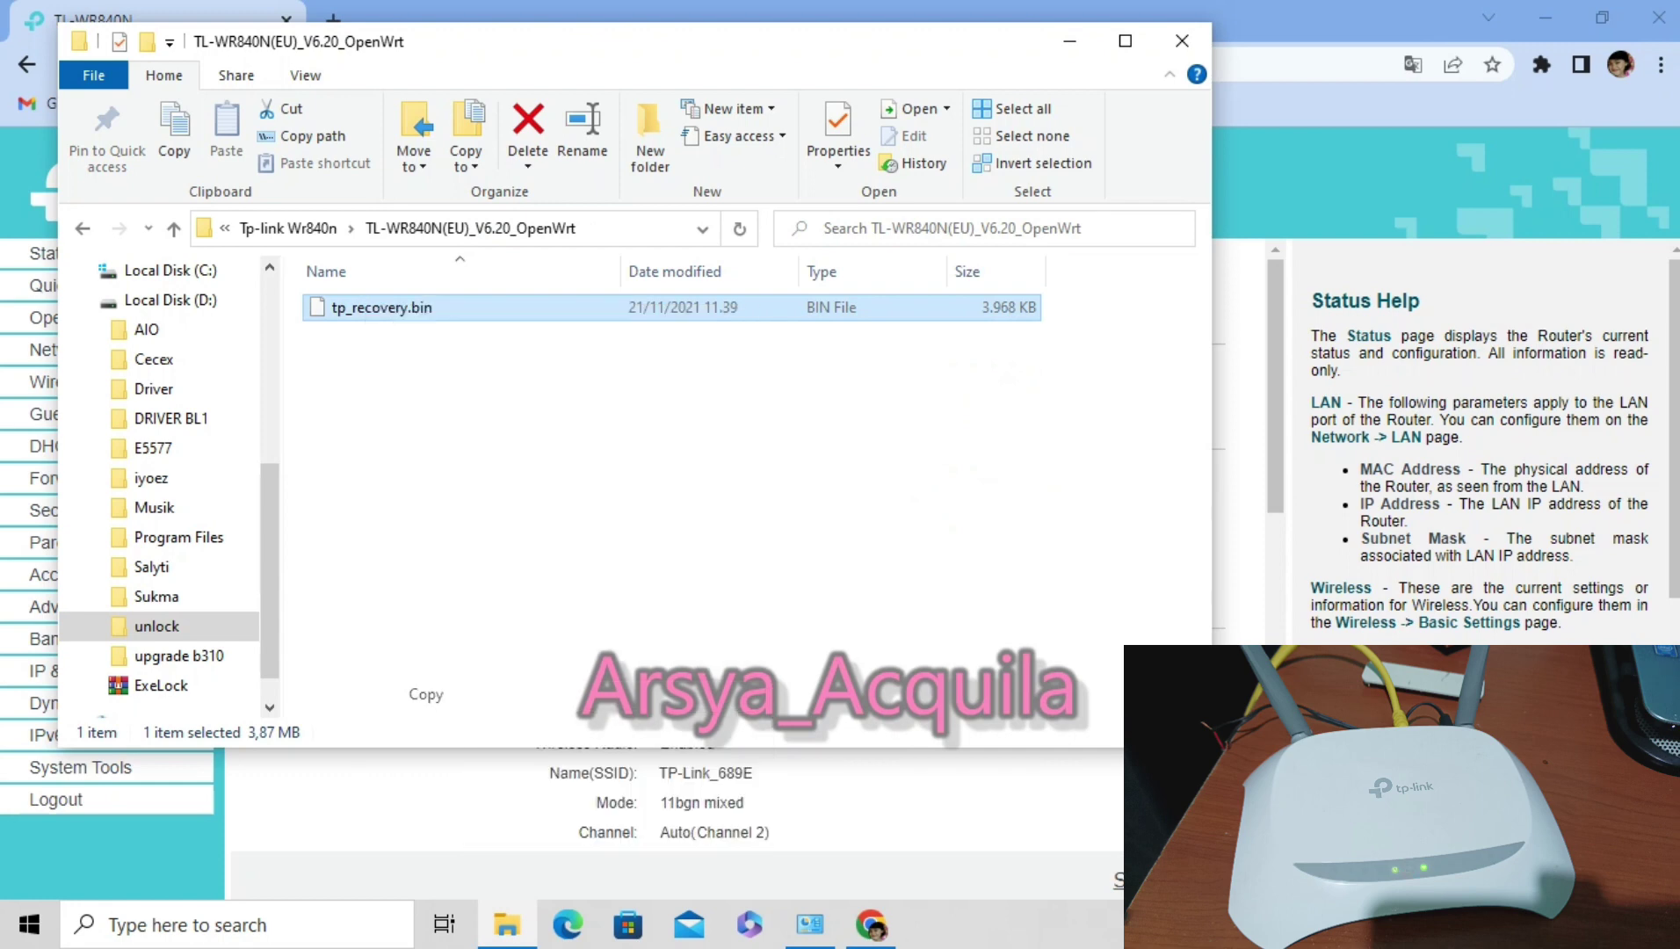
{"action": "key", "text": "alt+Left"}
{"action": "left_click", "coordinate": [404, 290]}
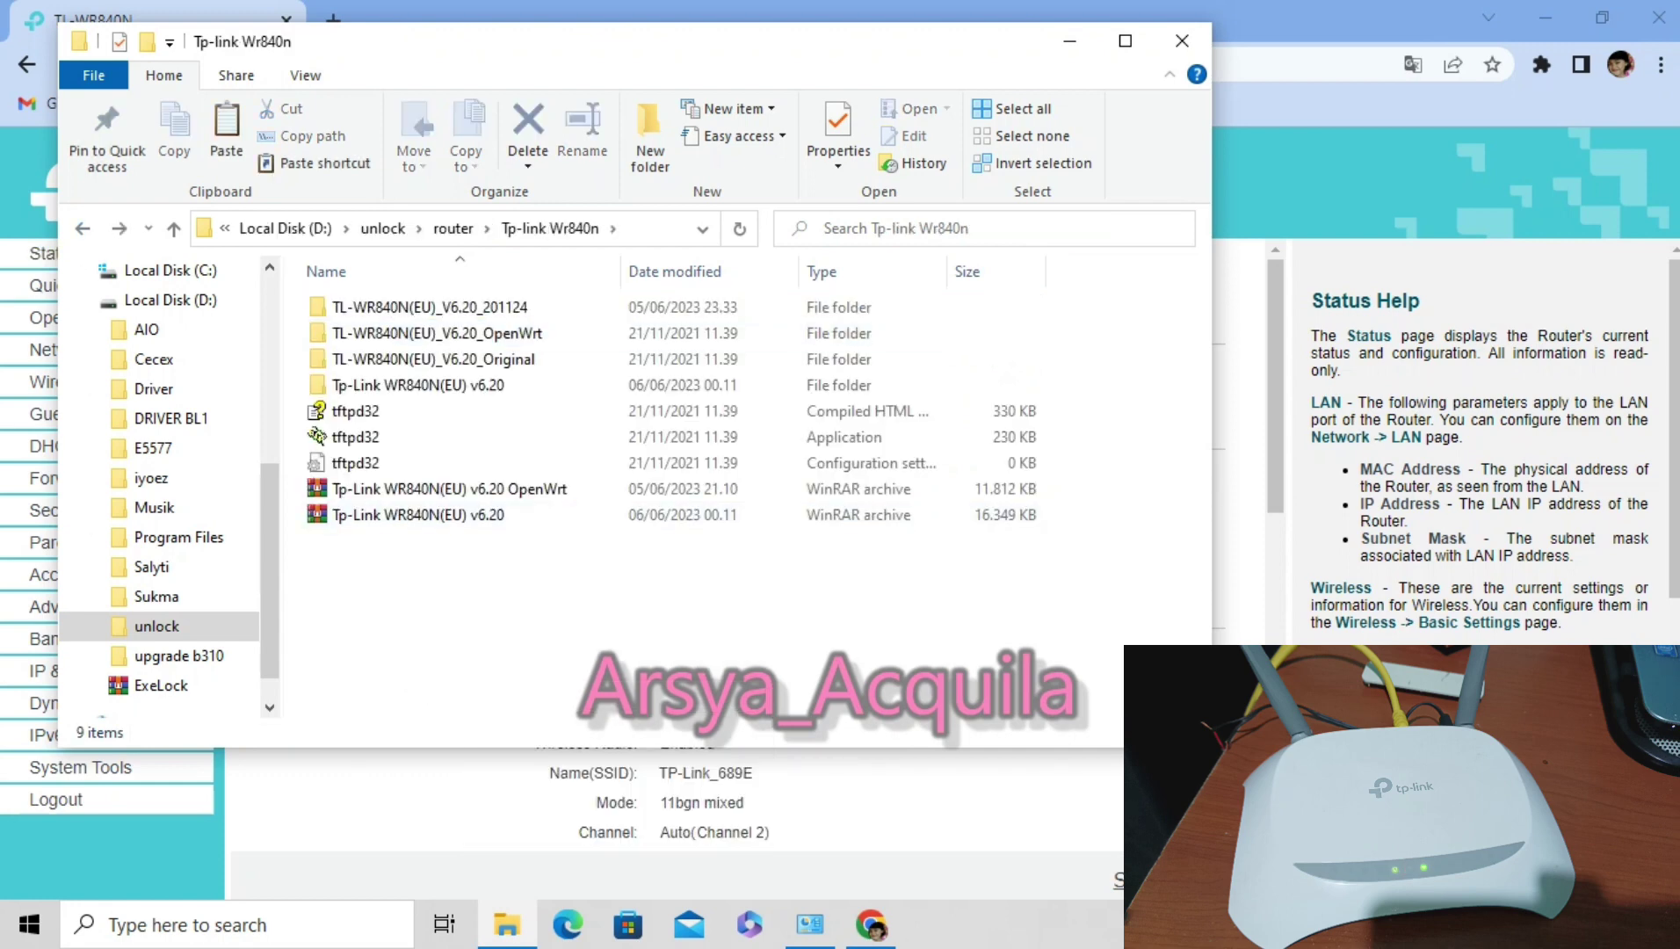
{"action": "right_click", "coordinate": [405, 290]}
{"action": "left_click", "coordinate": [464, 461]}
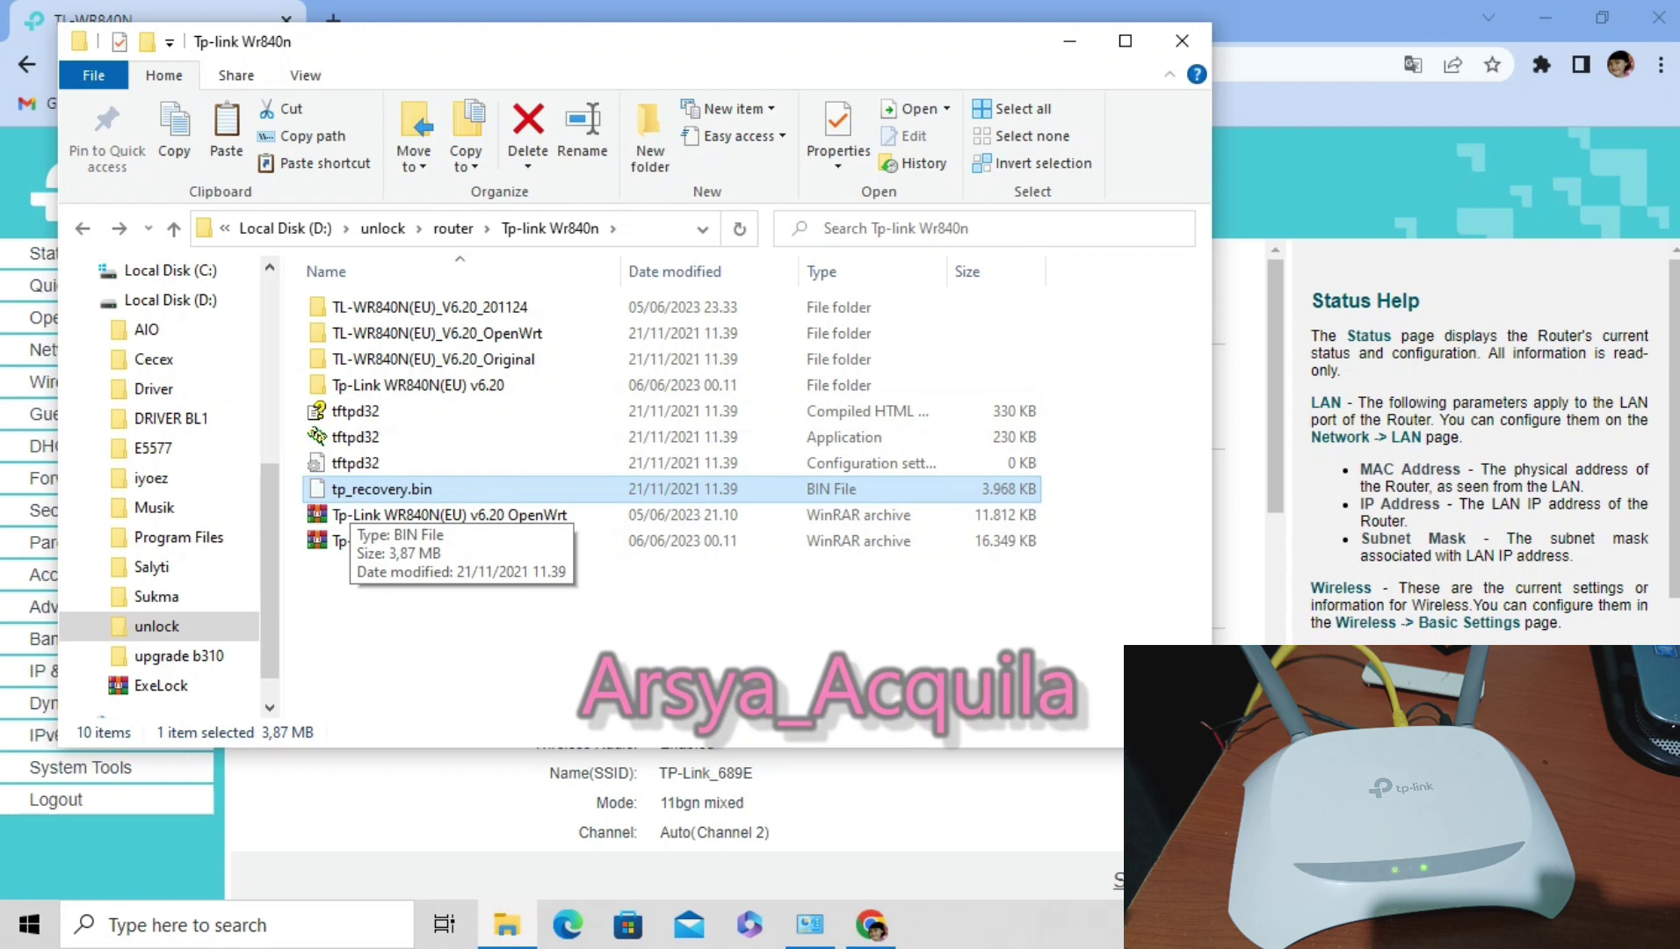
{"action": "left_click", "coordinate": [361, 437]}
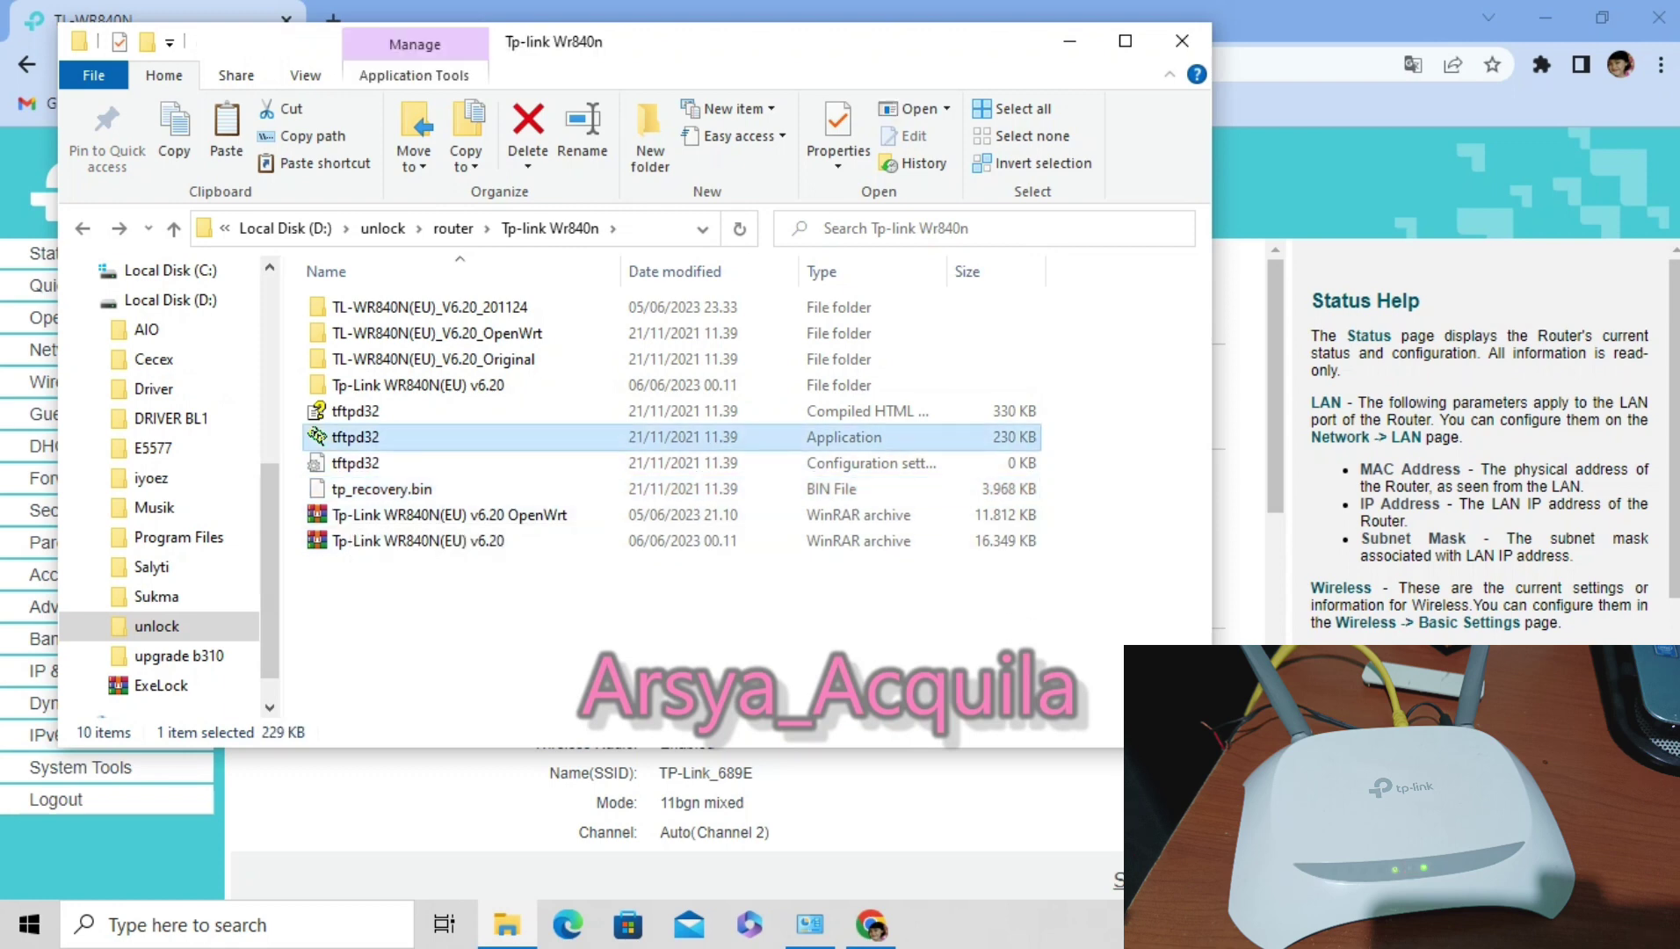
{"action": "right_click", "coordinate": [374, 437]}
Run tftpd32 as administrator with its directory set to the TL-WR840N(EU)_V6.20_OpenWrt folder.
{"action": "left_click", "coordinate": [486, 301]}
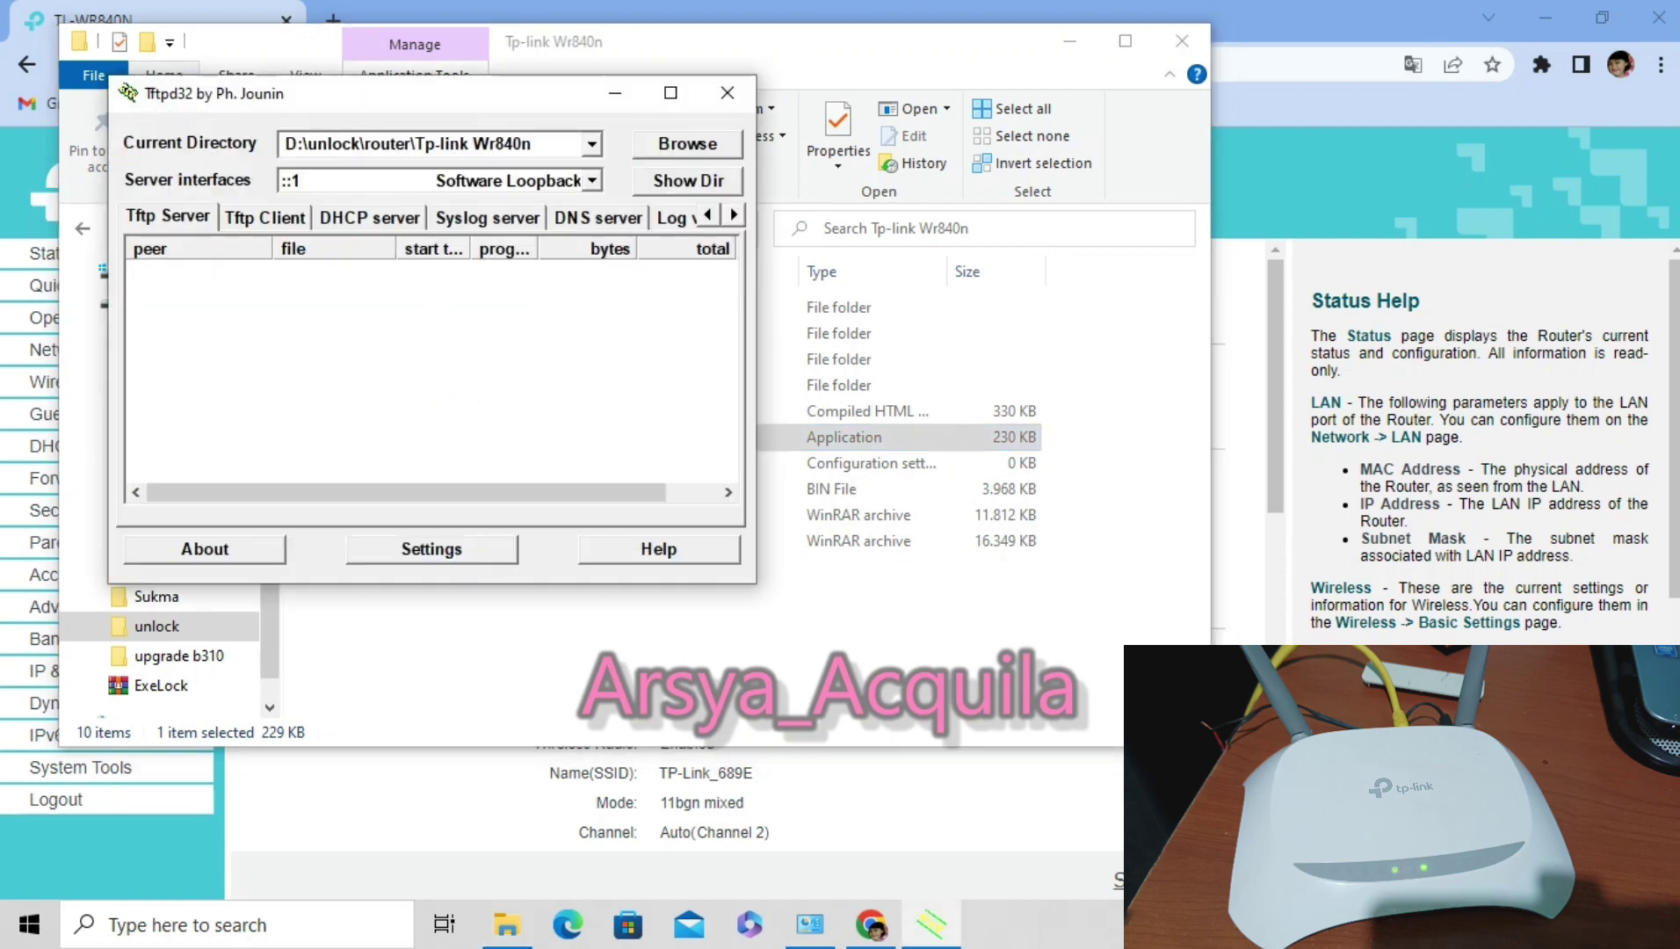
{"action": "left_click", "coordinate": [687, 144]}
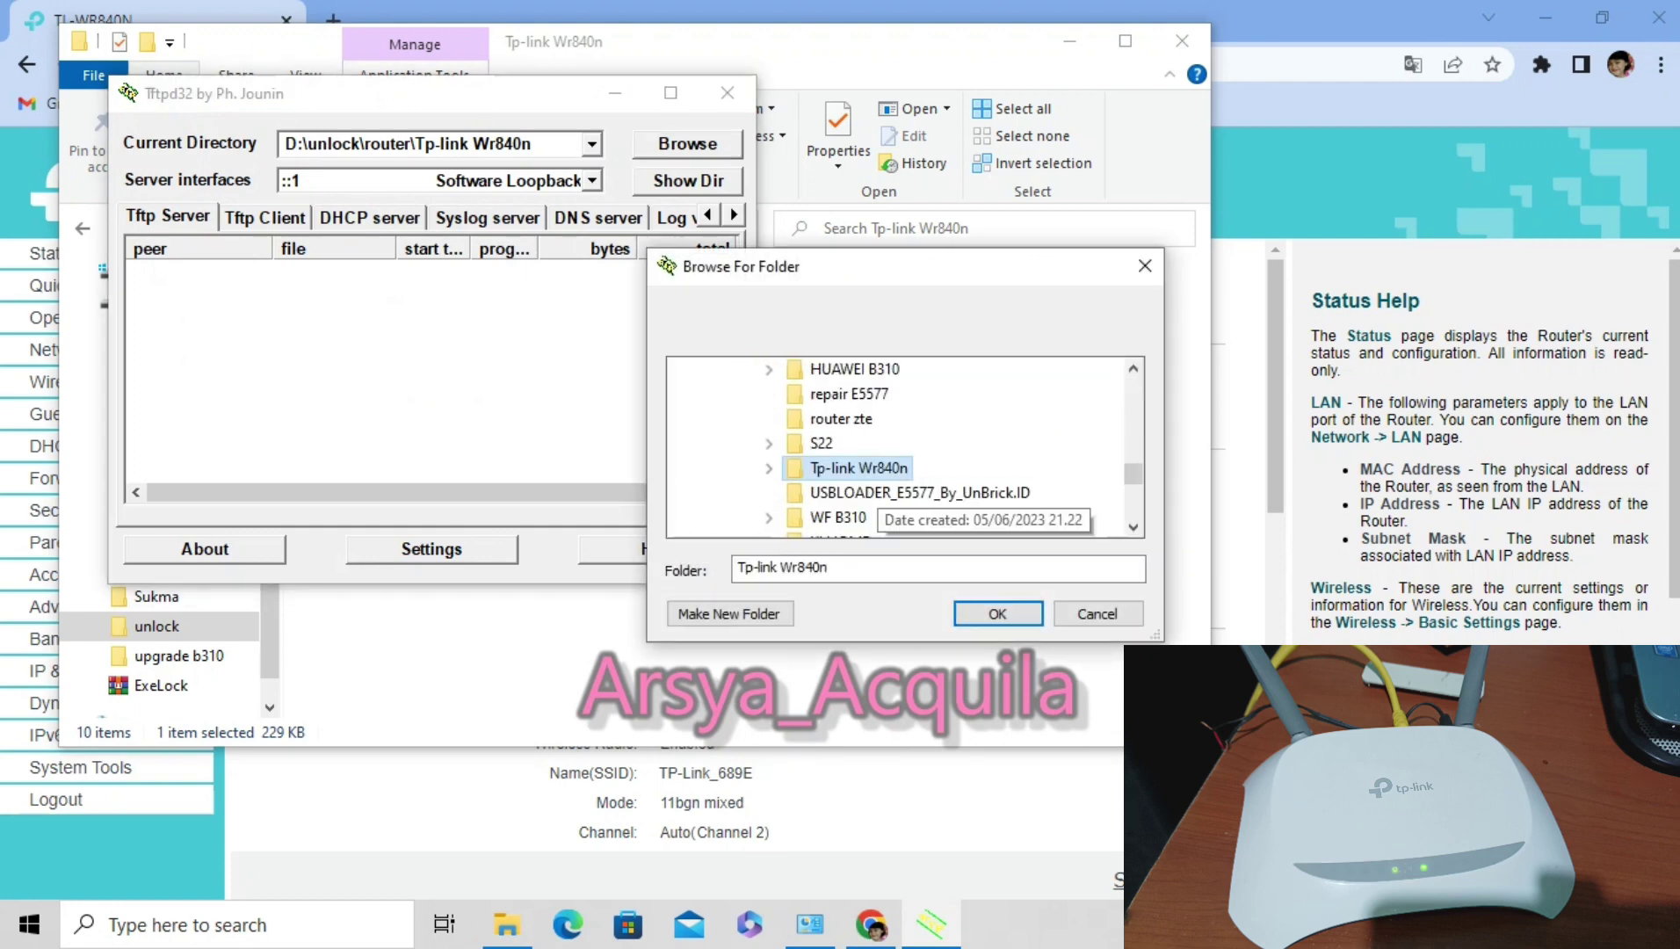
{"action": "left_click", "coordinate": [939, 467]}
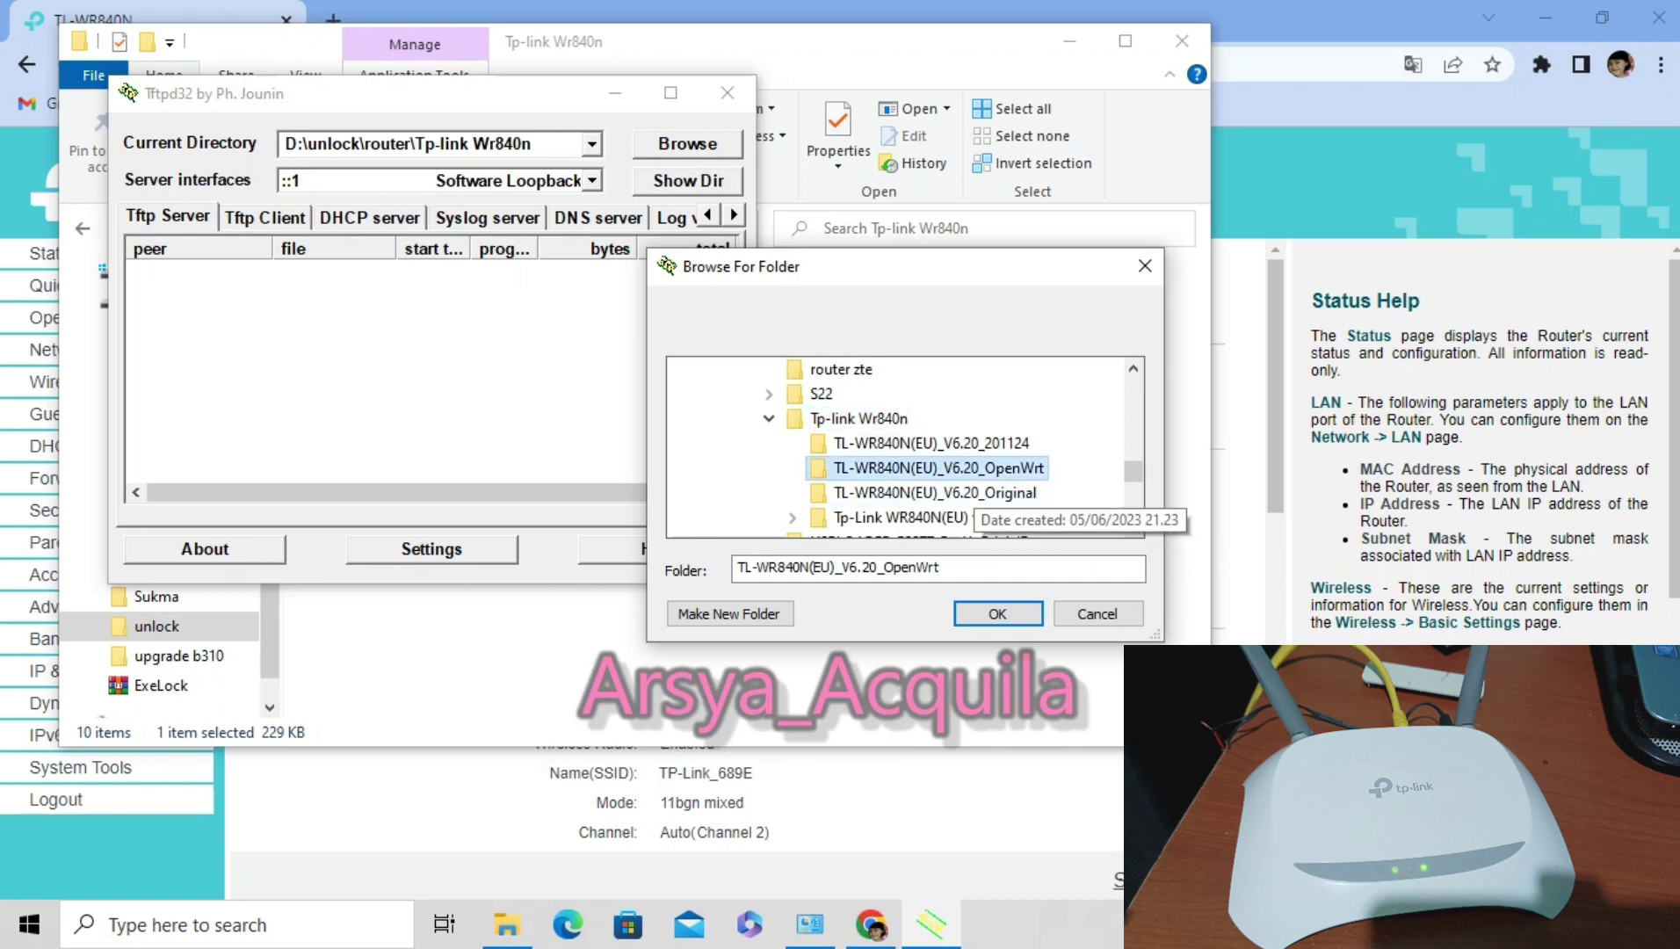
{"action": "left_click", "coordinate": [997, 614]}
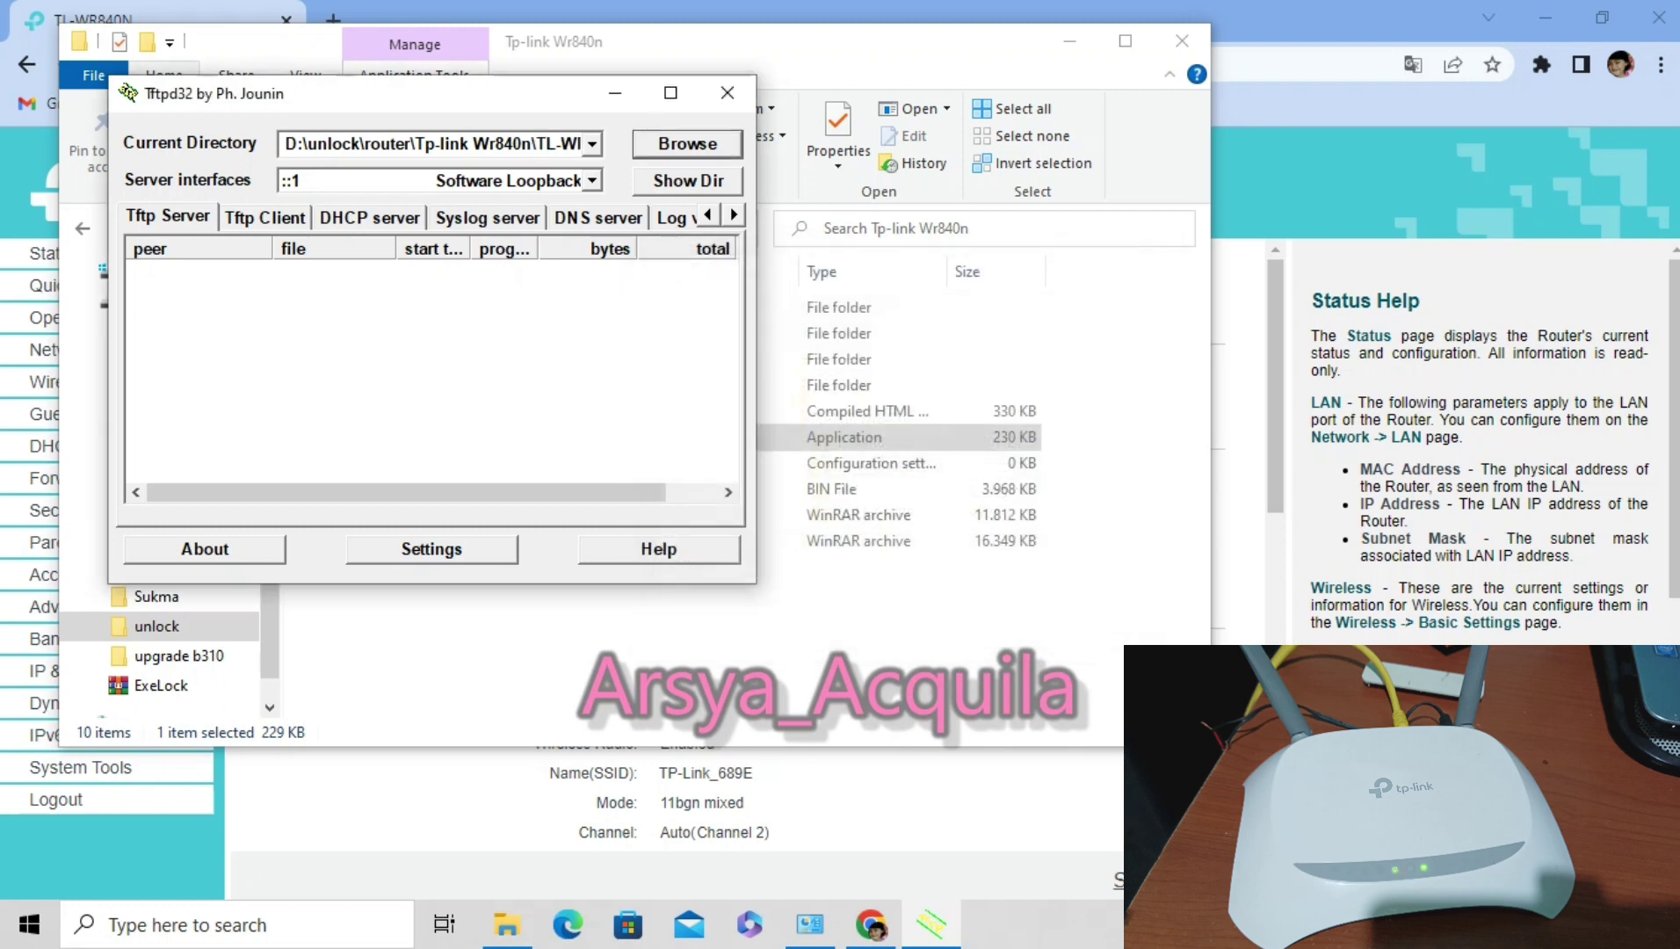
{"action": "left_click", "coordinate": [593, 180]}
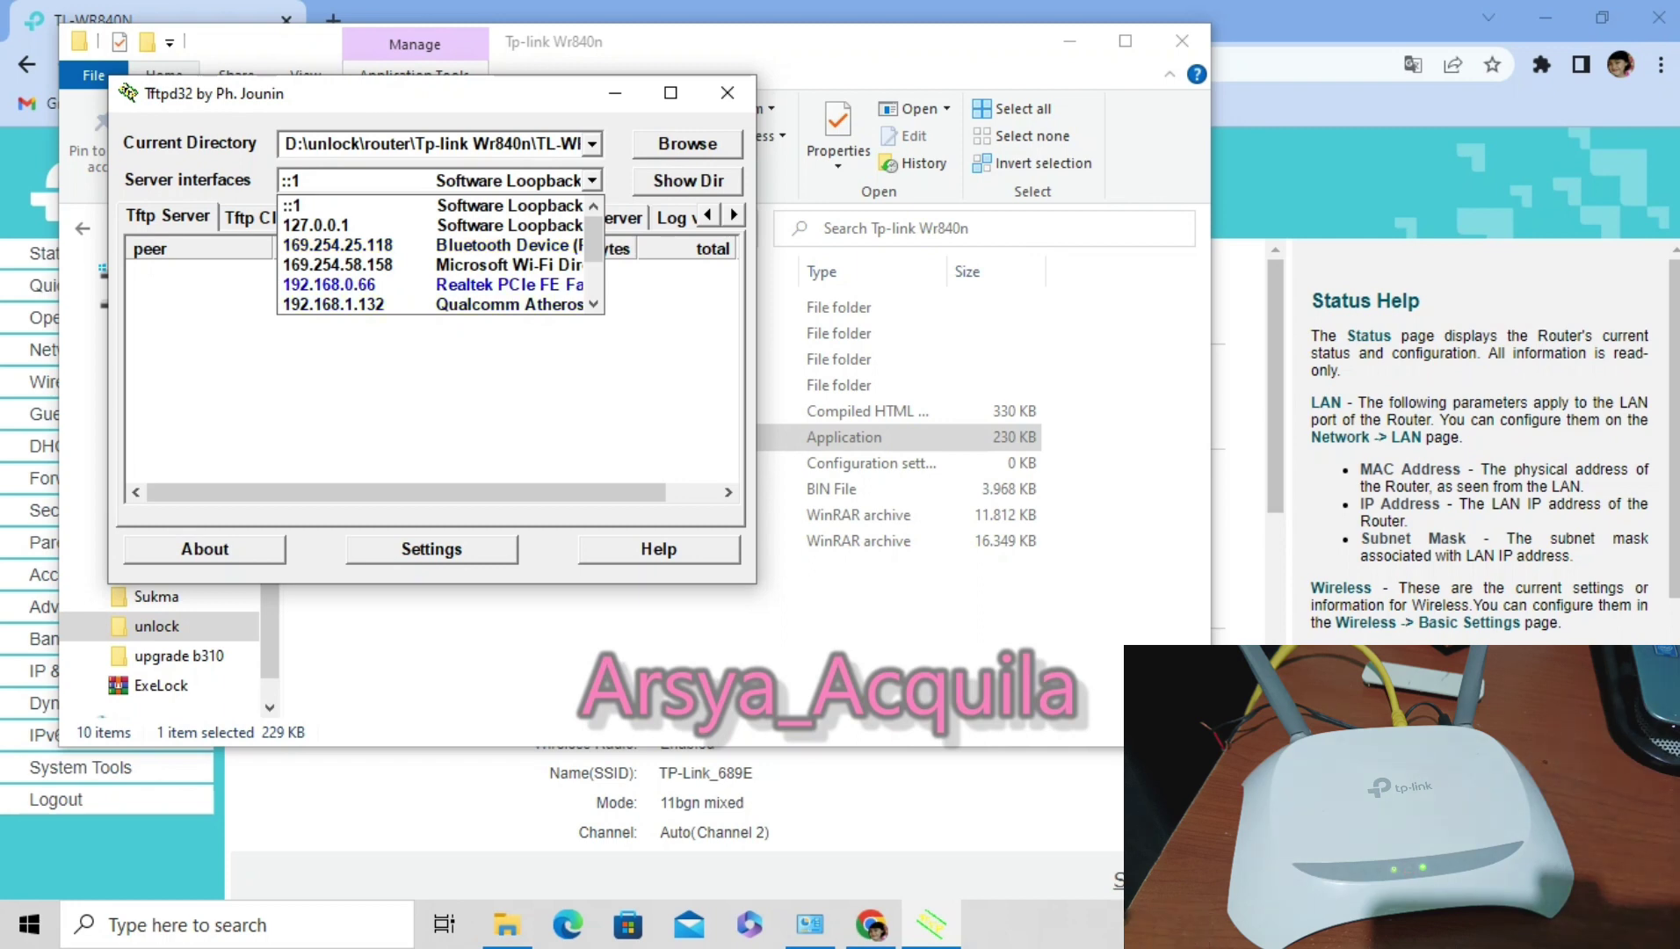
Serve TFTP on the 192.168.0.66 Ethernet interface, then switch to Network Connections.
{"action": "key", "text": "Return"}
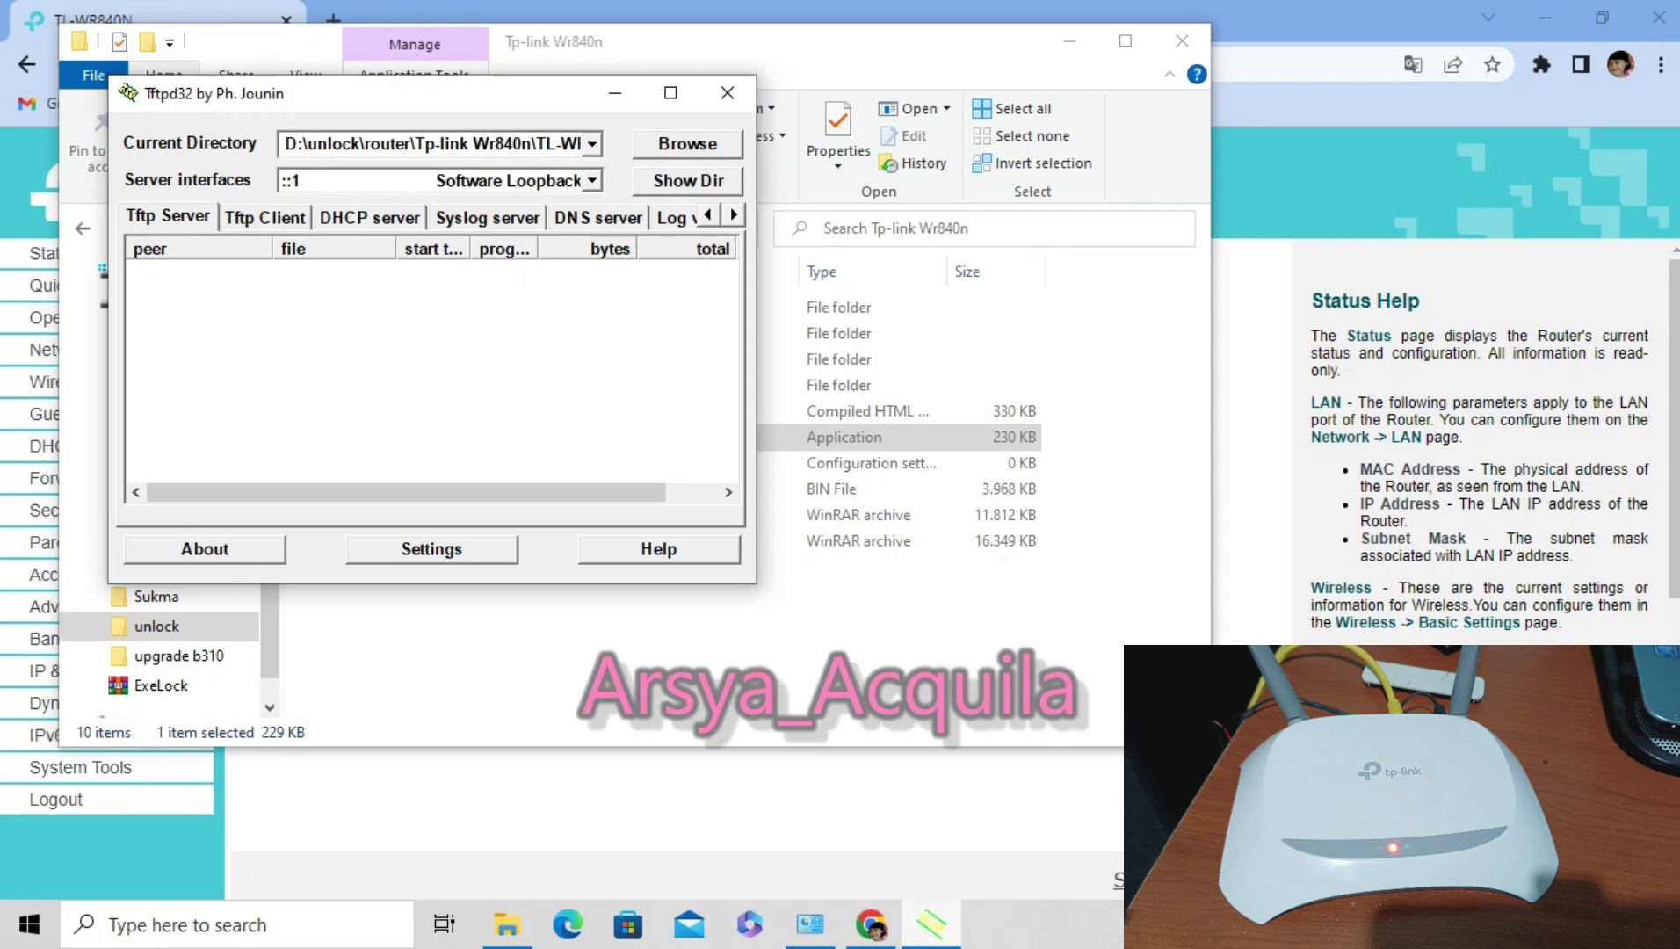
{"action": "key", "text": "alt+Tab"}
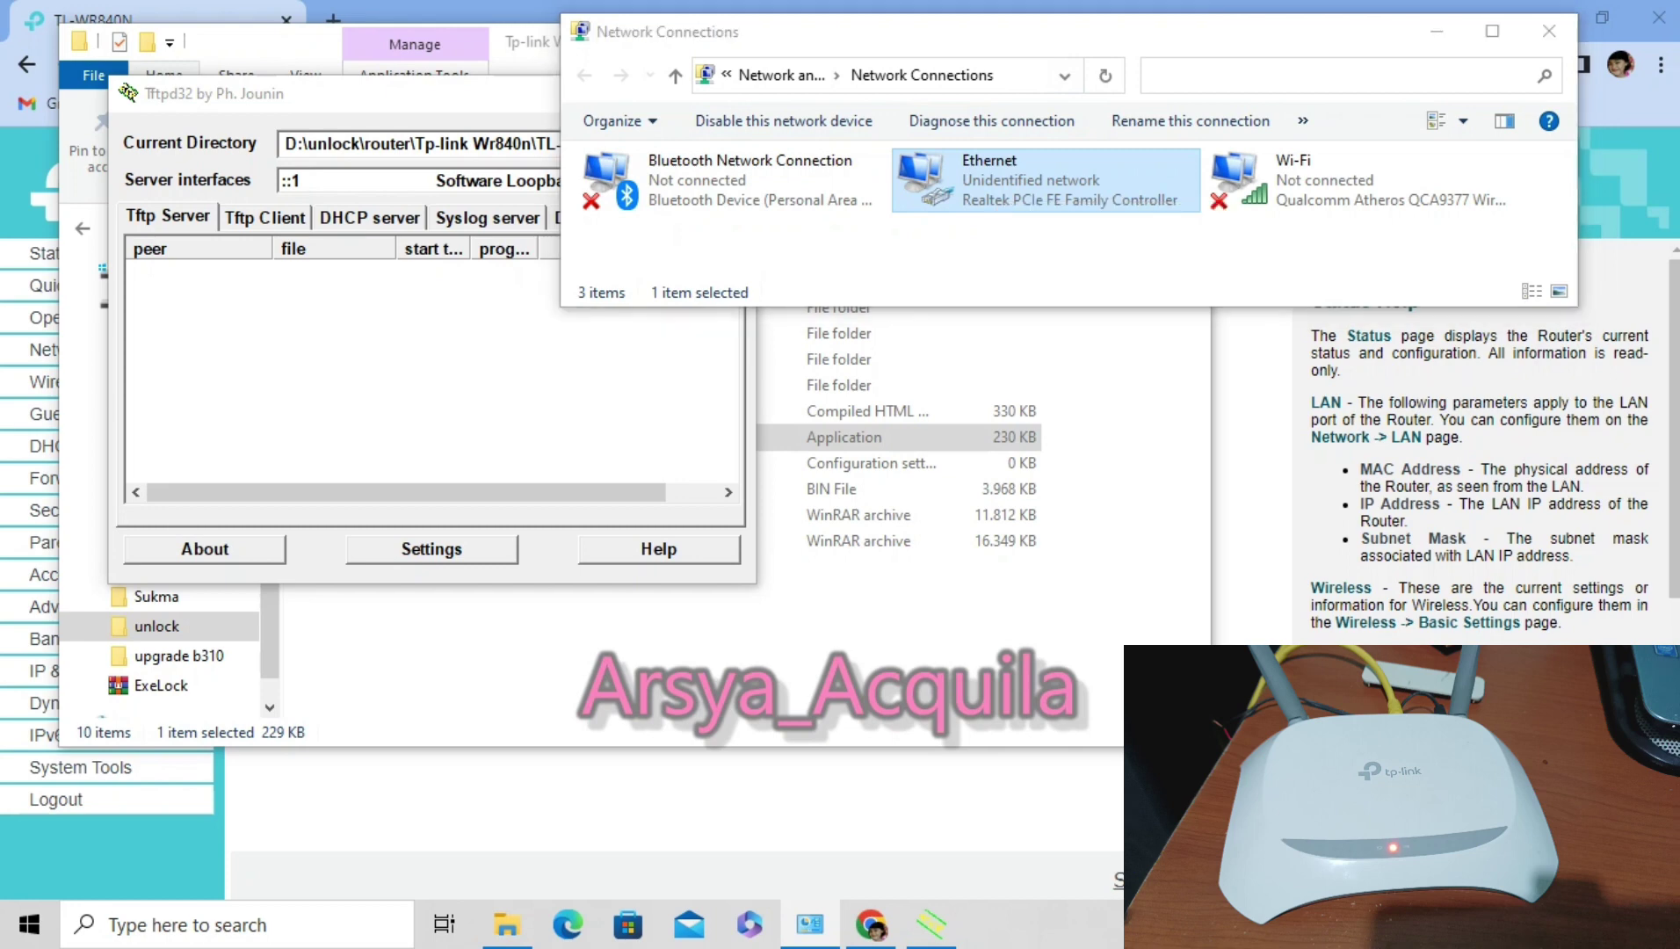
Set the Ethernet adapter's IPv4 to obtain an IP address automatically.
{"action": "key", "text": "Return"}
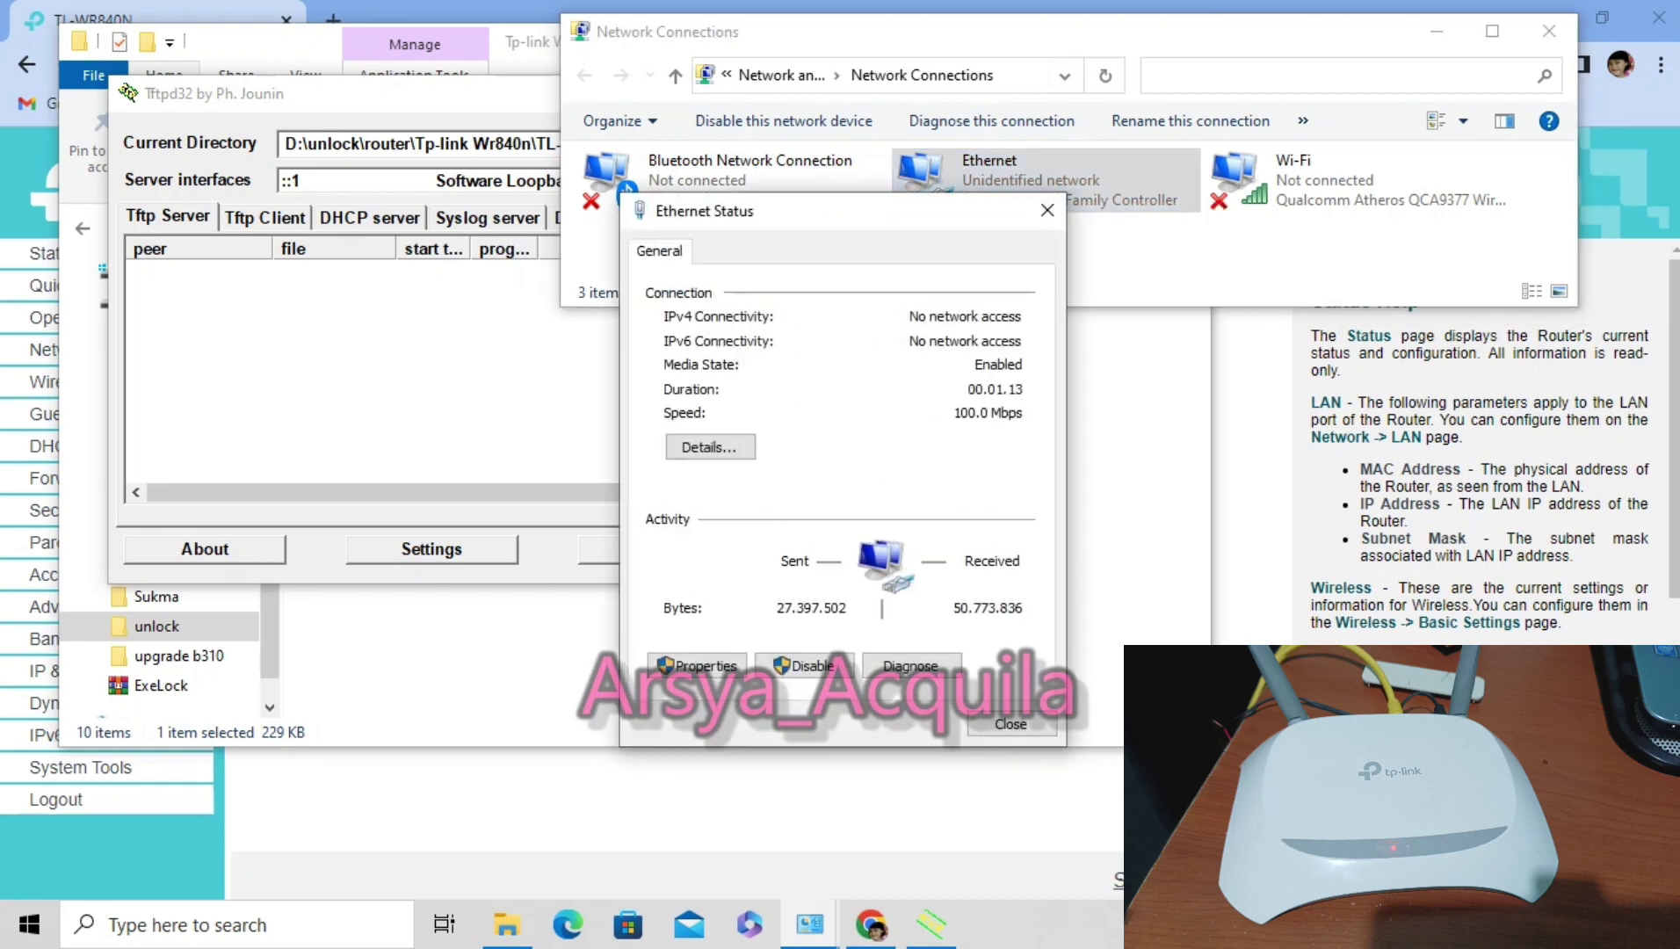
{"action": "key", "text": "alt+p"}
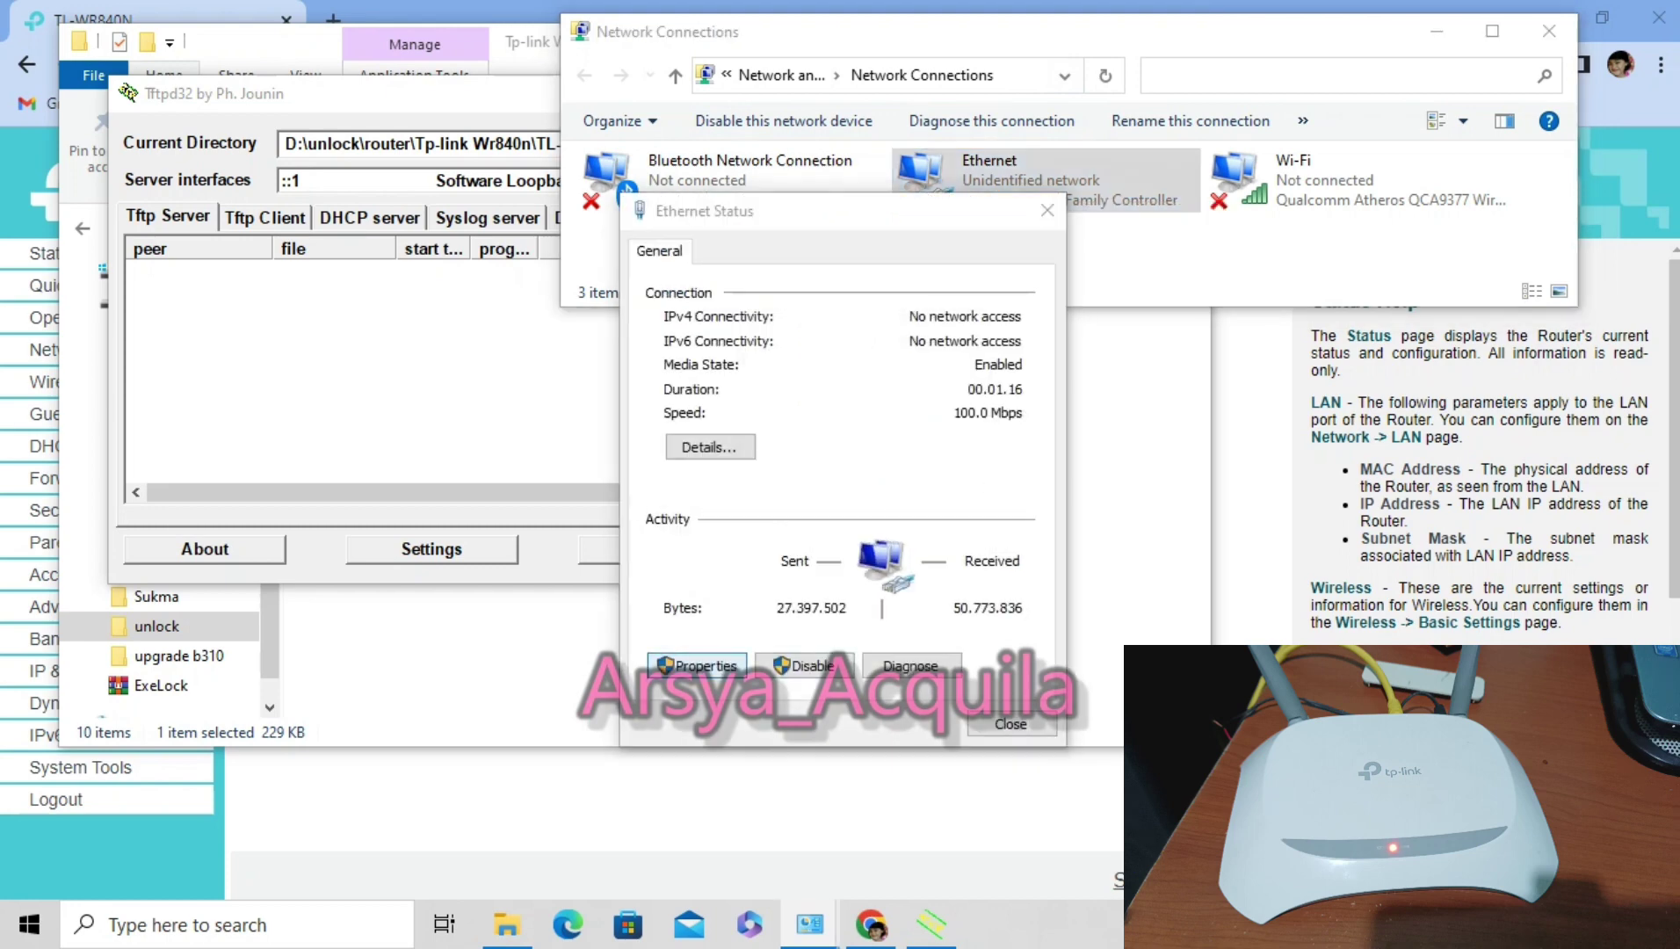
{"action": "left_click", "coordinate": [833, 494]}
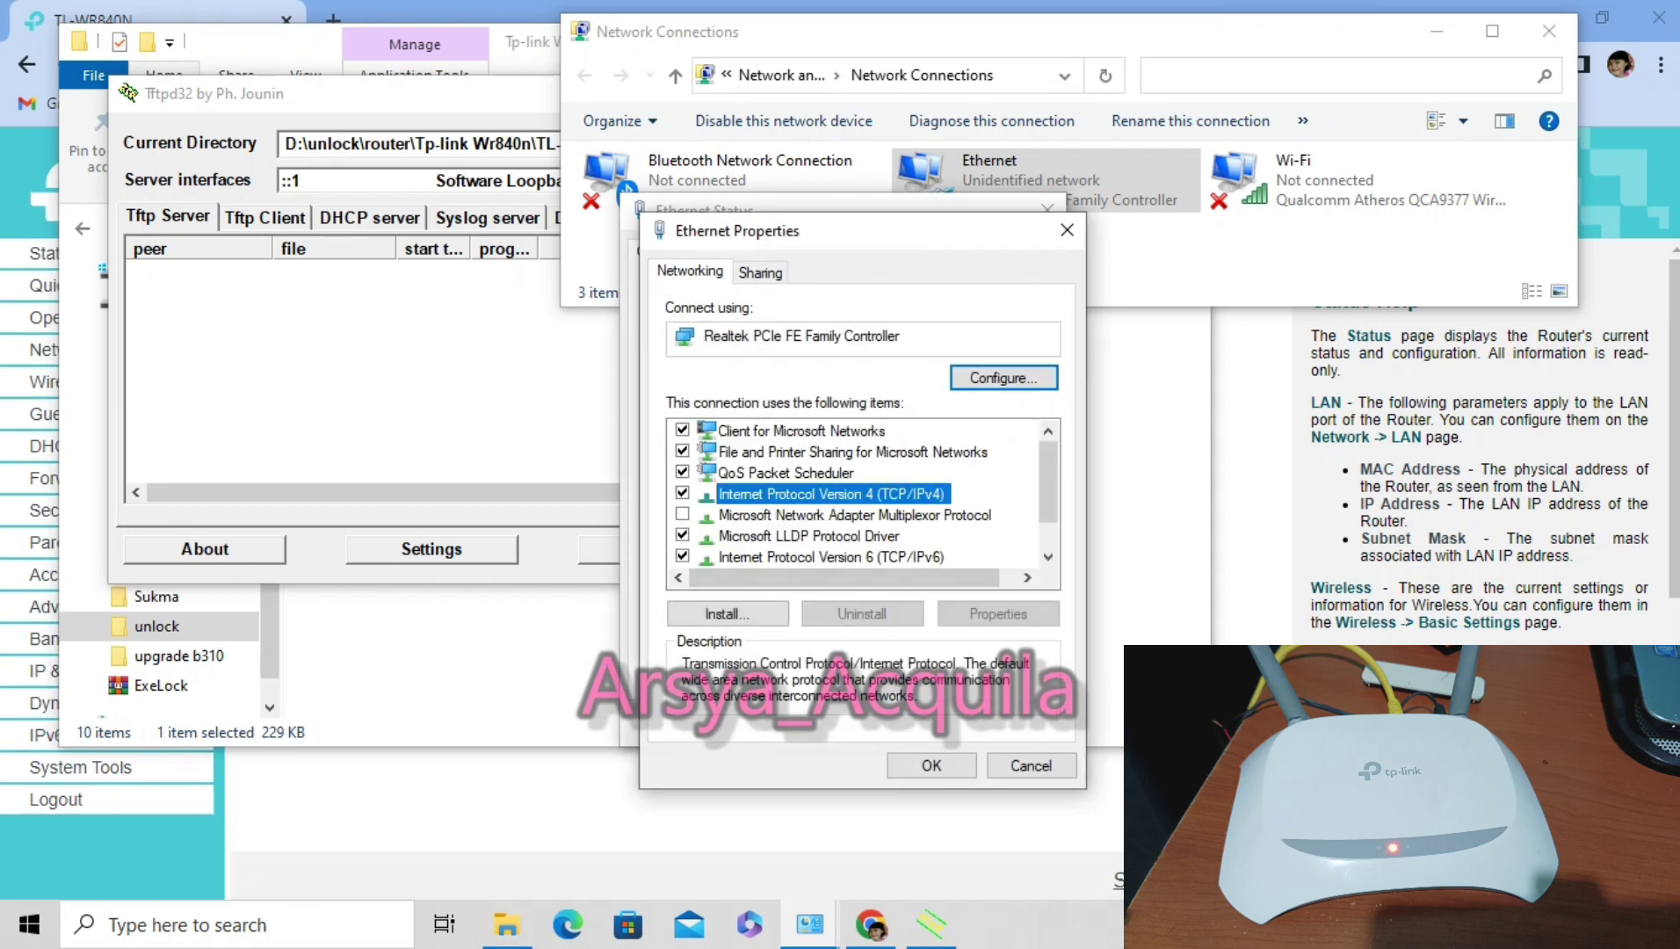
{"action": "key", "text": "alt+r"}
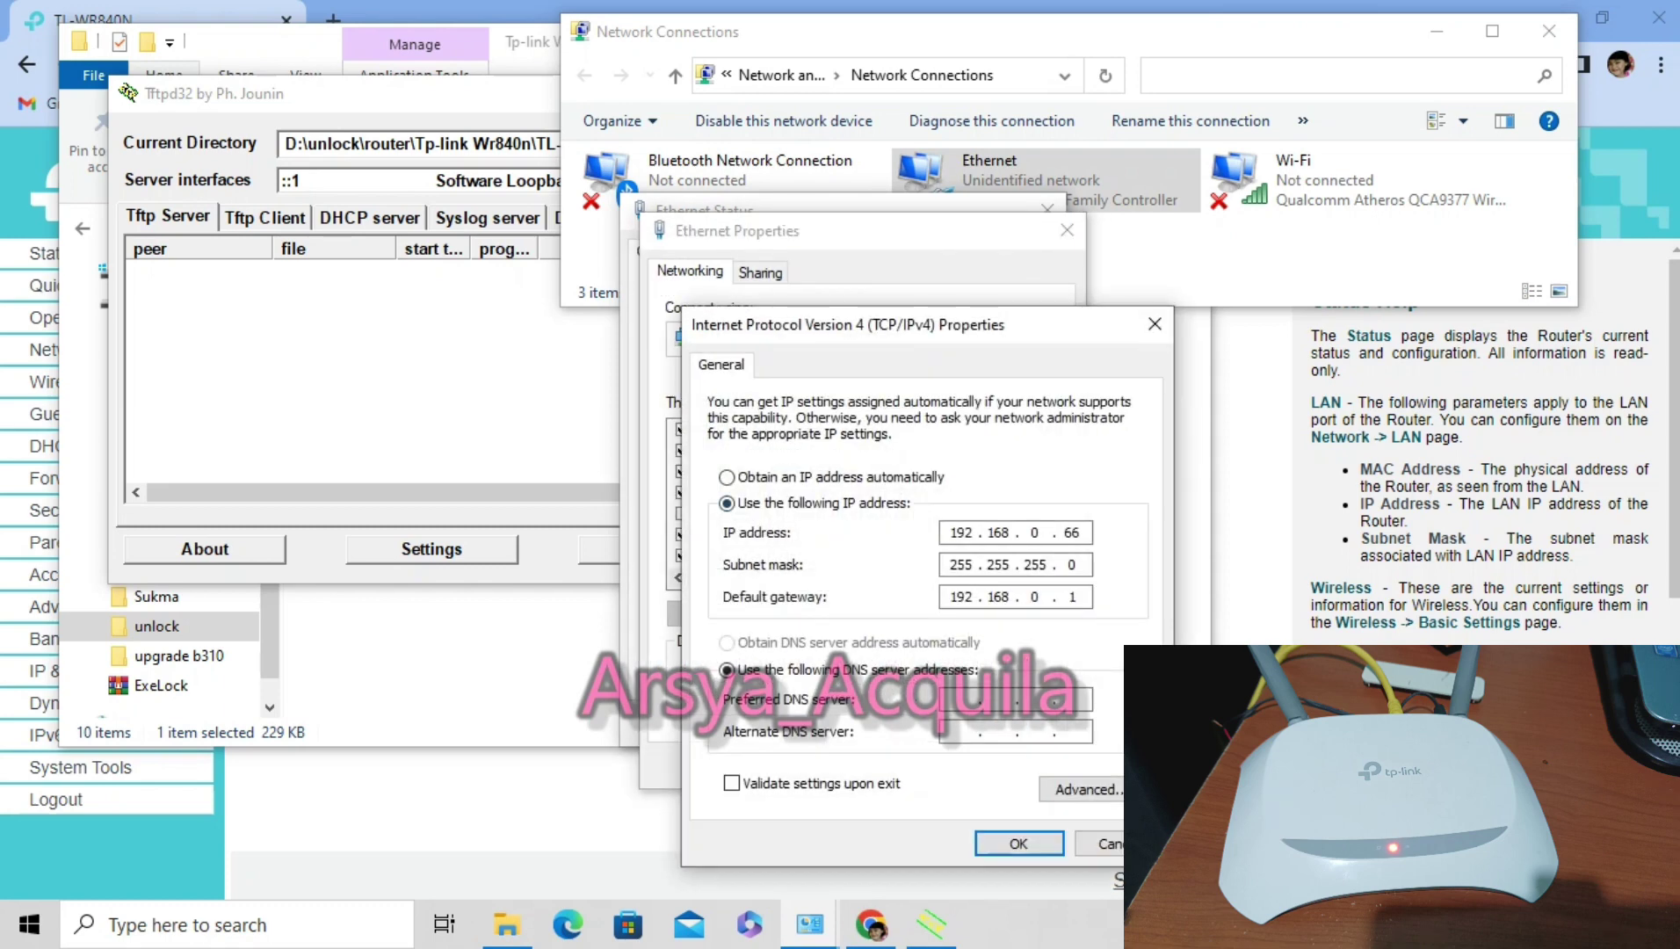
{"action": "key", "text": "alt+o"}
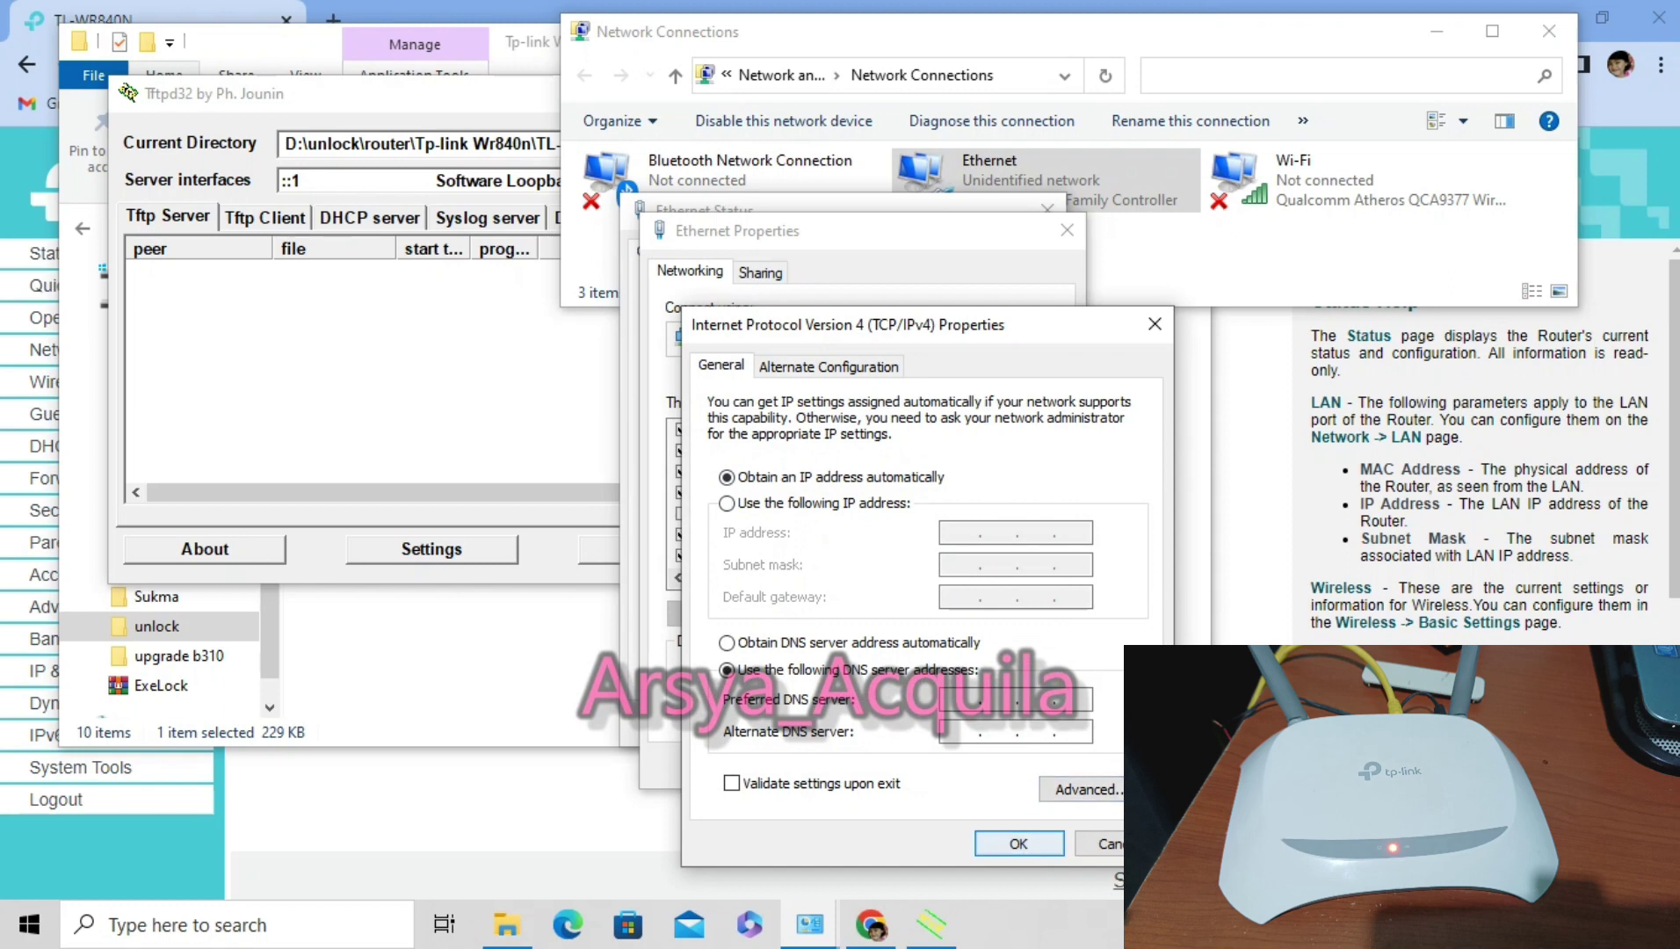
{"action": "key", "text": "Return"}
{"action": "key", "text": "Return"}
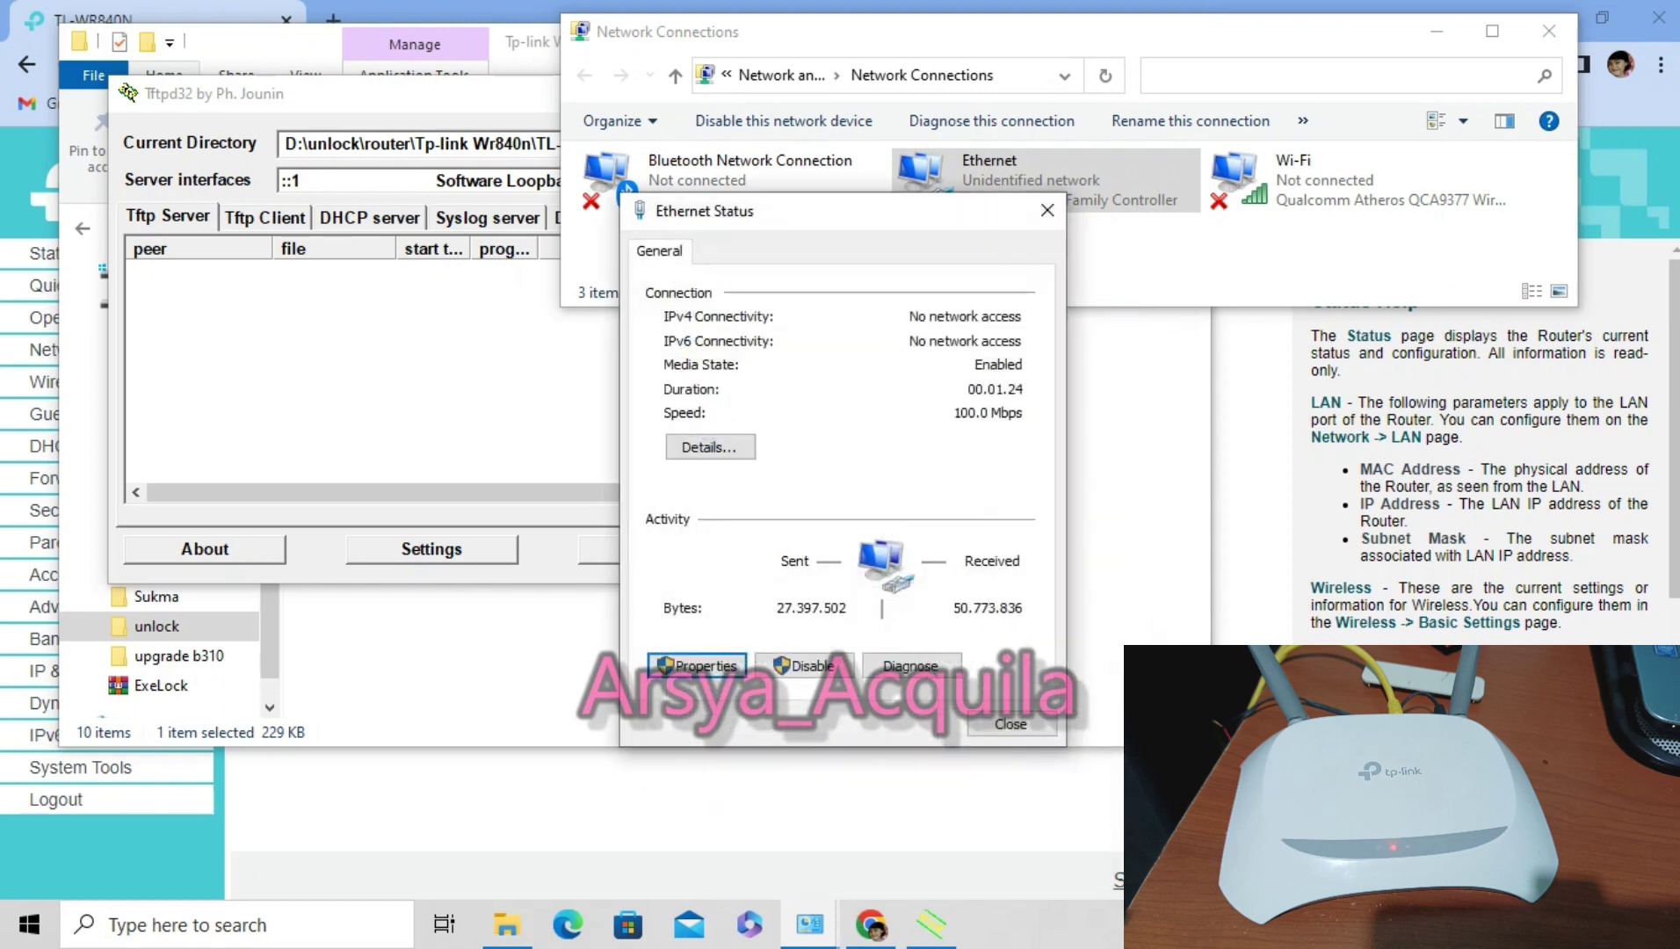
{"action": "key", "text": "Return"}
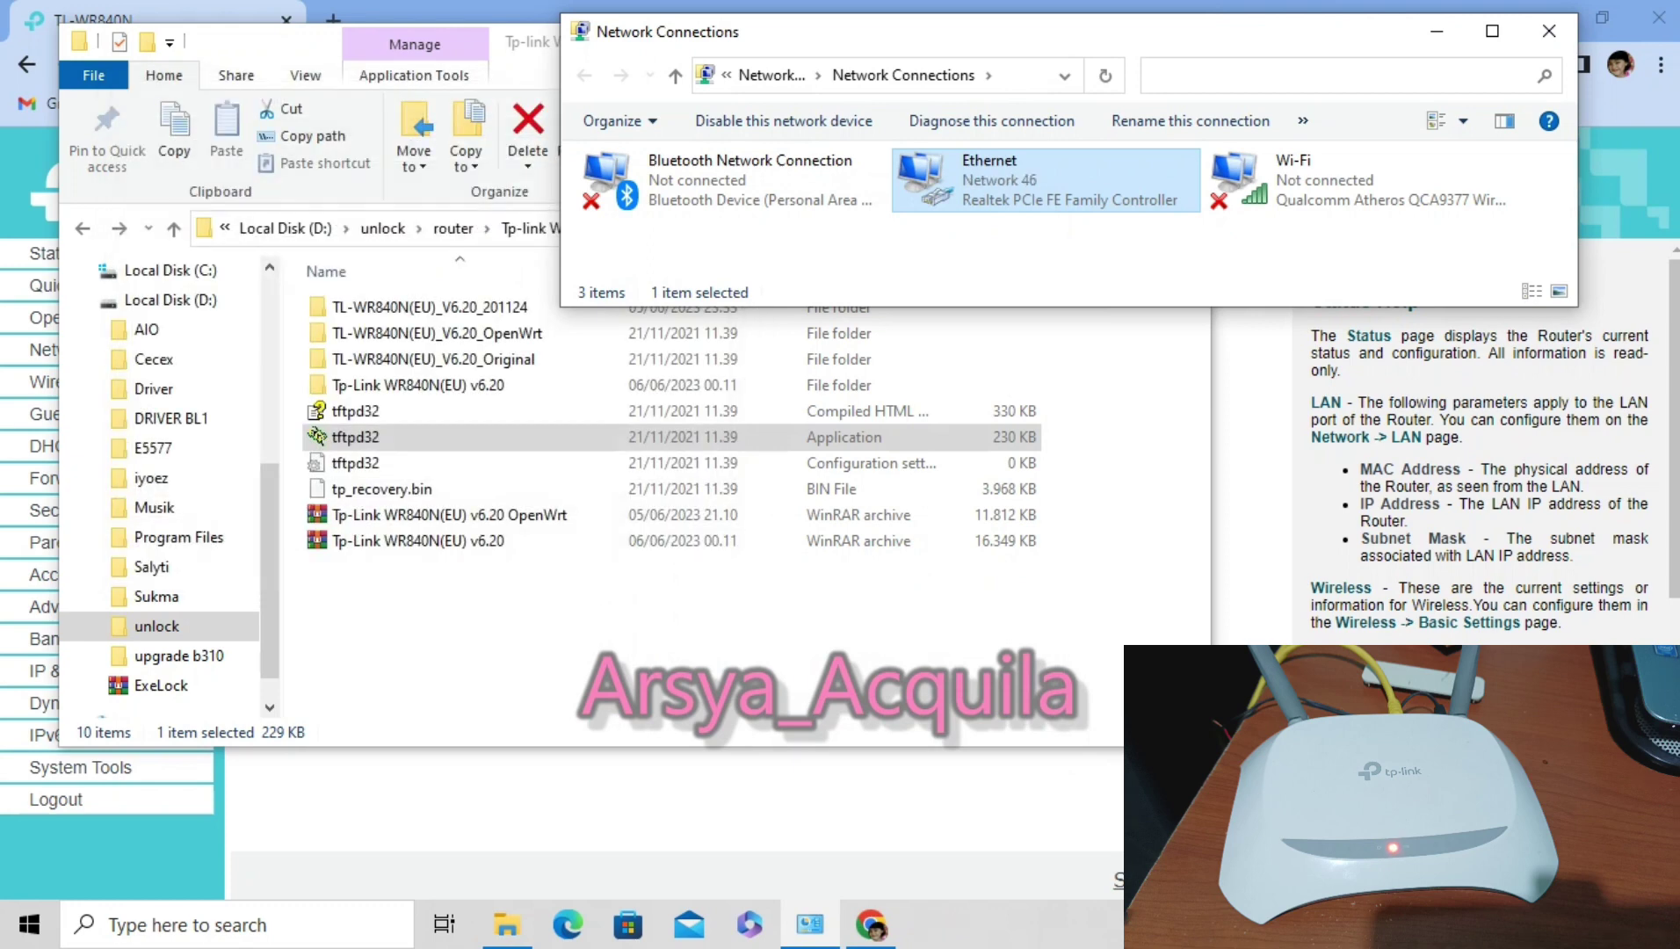
Check the connection details show DHCP address 192.168.1.107, then return to the browser.
{"action": "key", "text": "Return"}
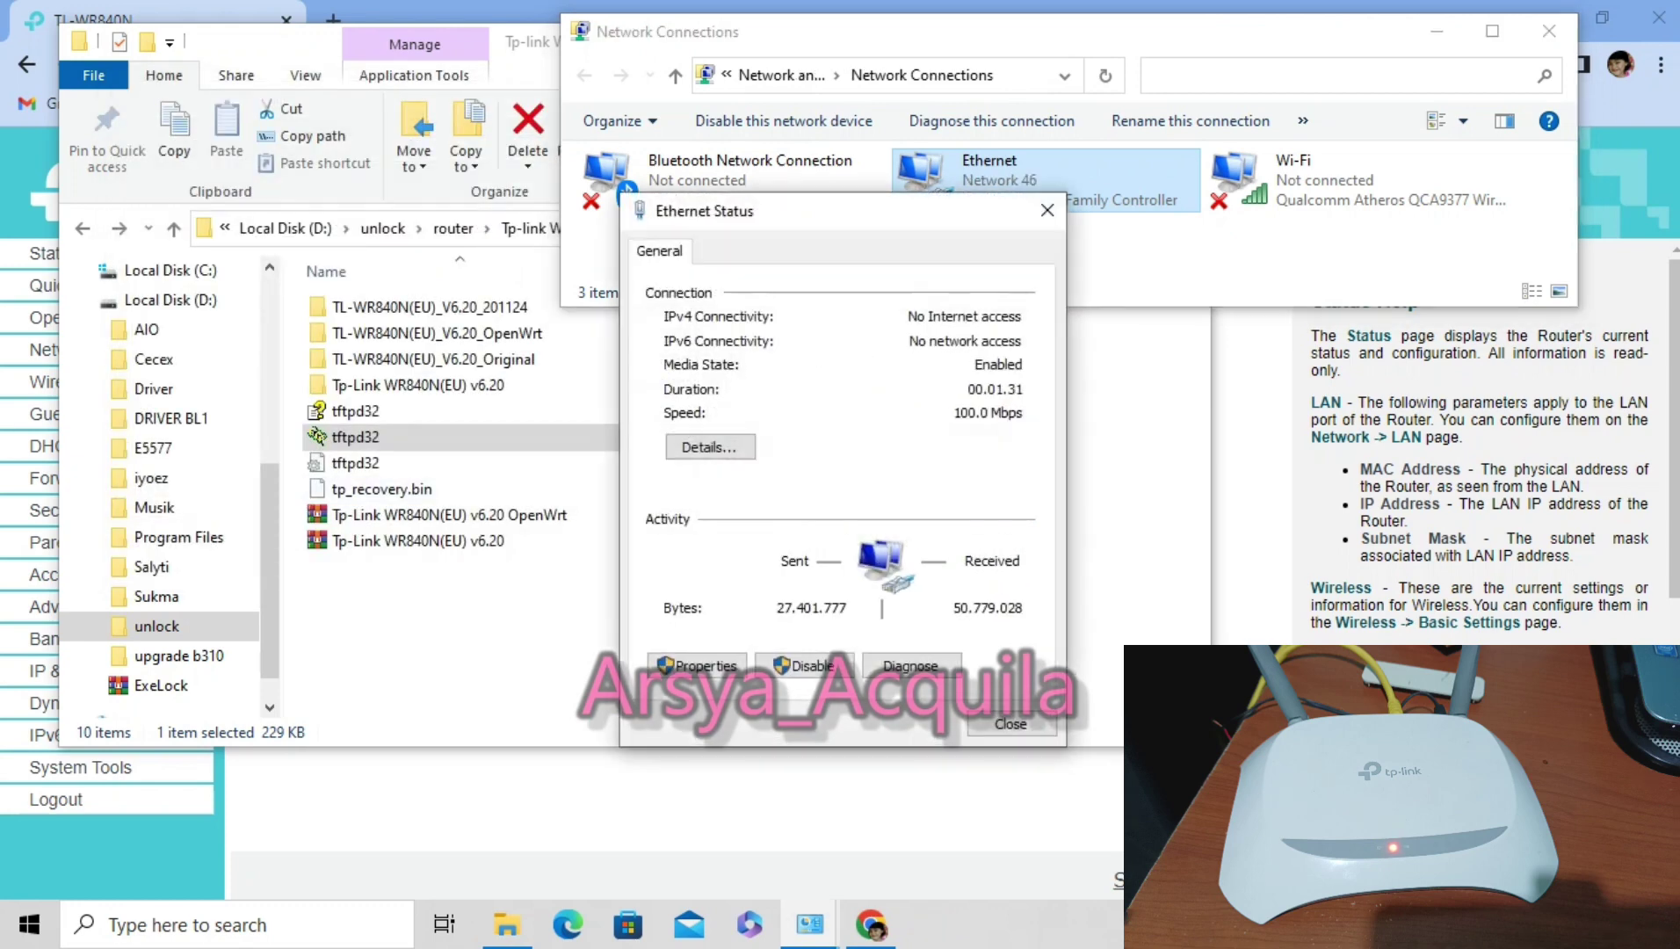
{"action": "key", "text": "alt+e"}
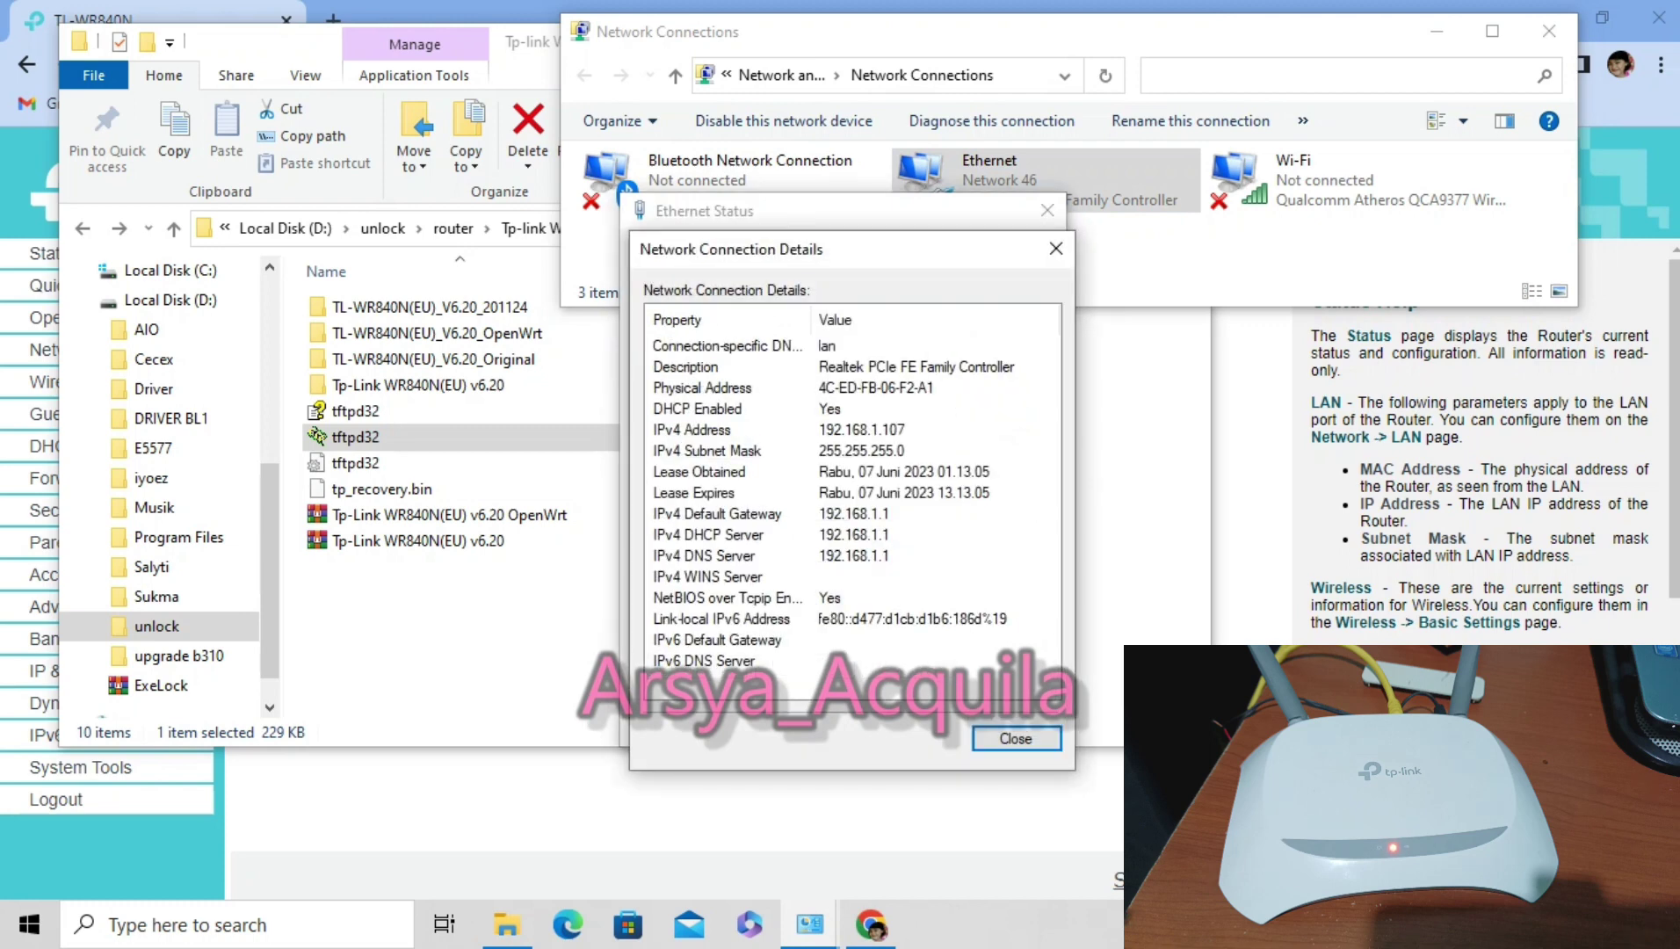
{"action": "key", "text": "Escape"}
{"action": "key", "text": "Escape"}
{"action": "key", "text": "alt+Tab"}
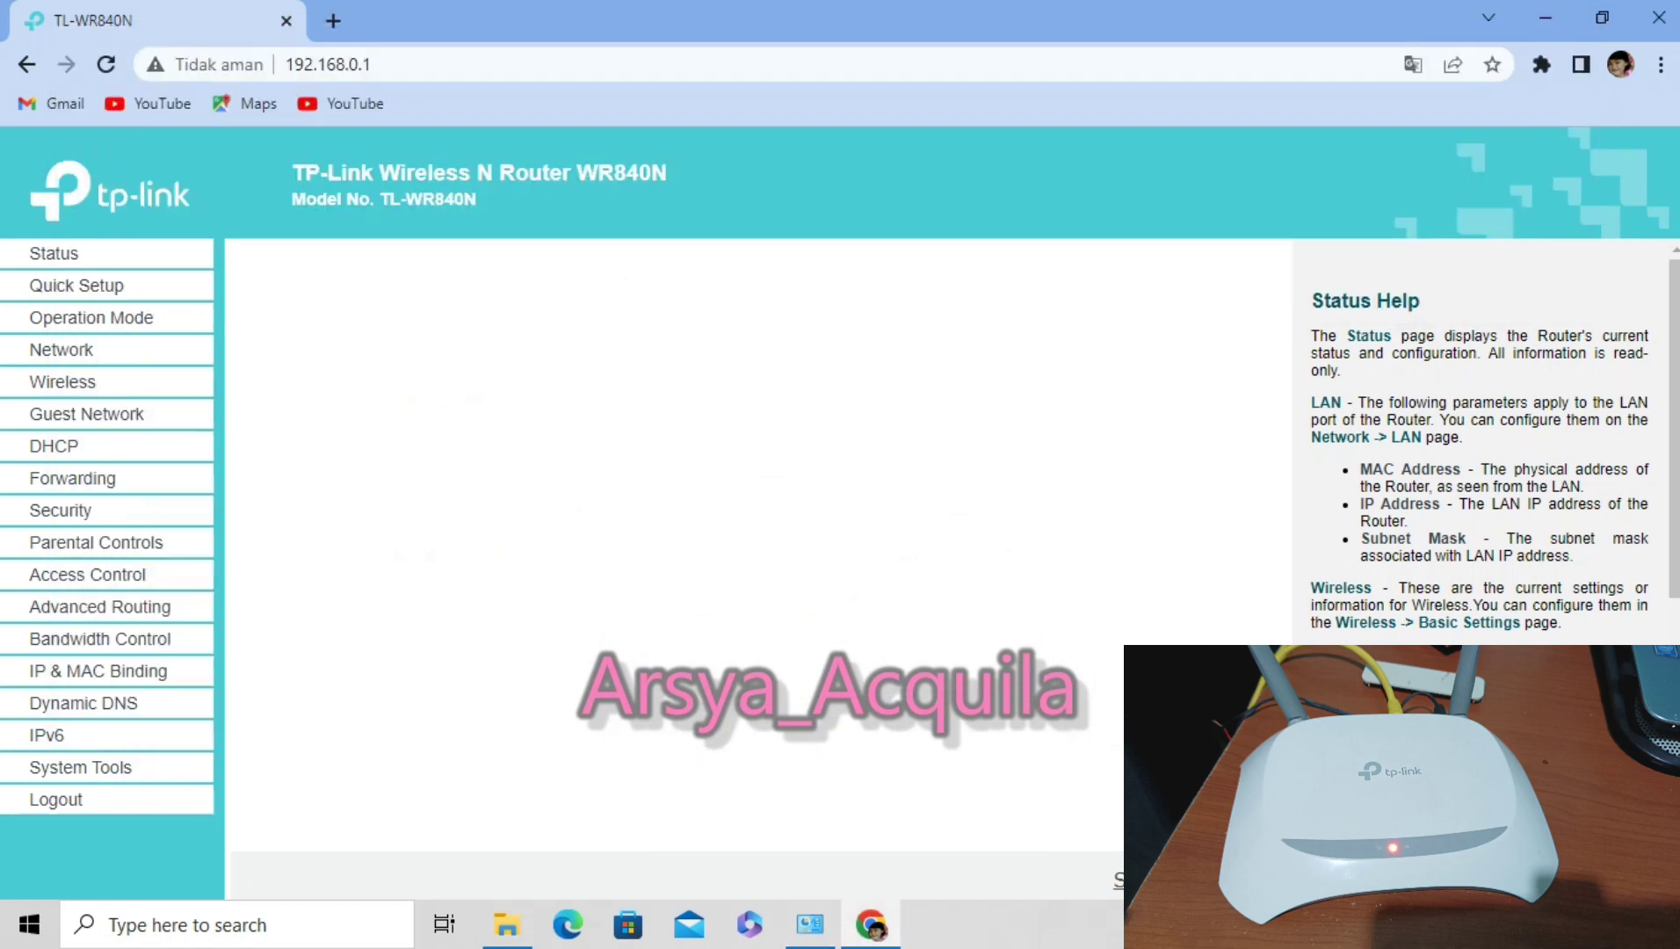
Go to 192.168.1.1 in Chrome and log in to LuCI as root with the password.
{"action": "key", "text": "ctrl+l"}
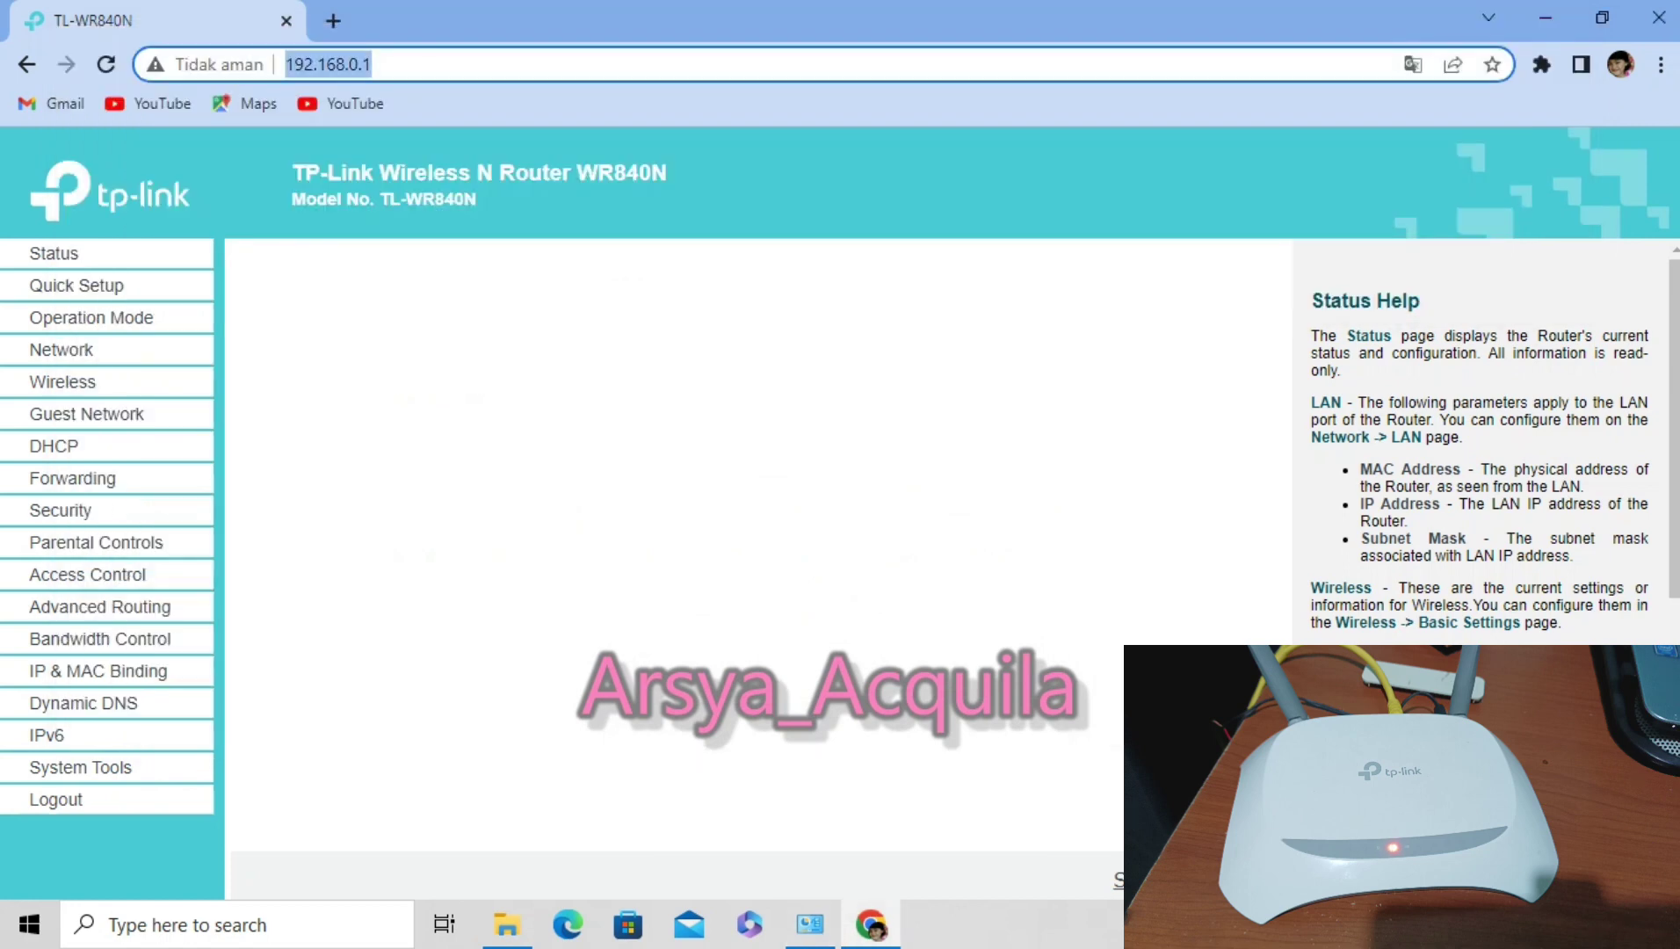
{"action": "left_click", "coordinate": [373, 64]}
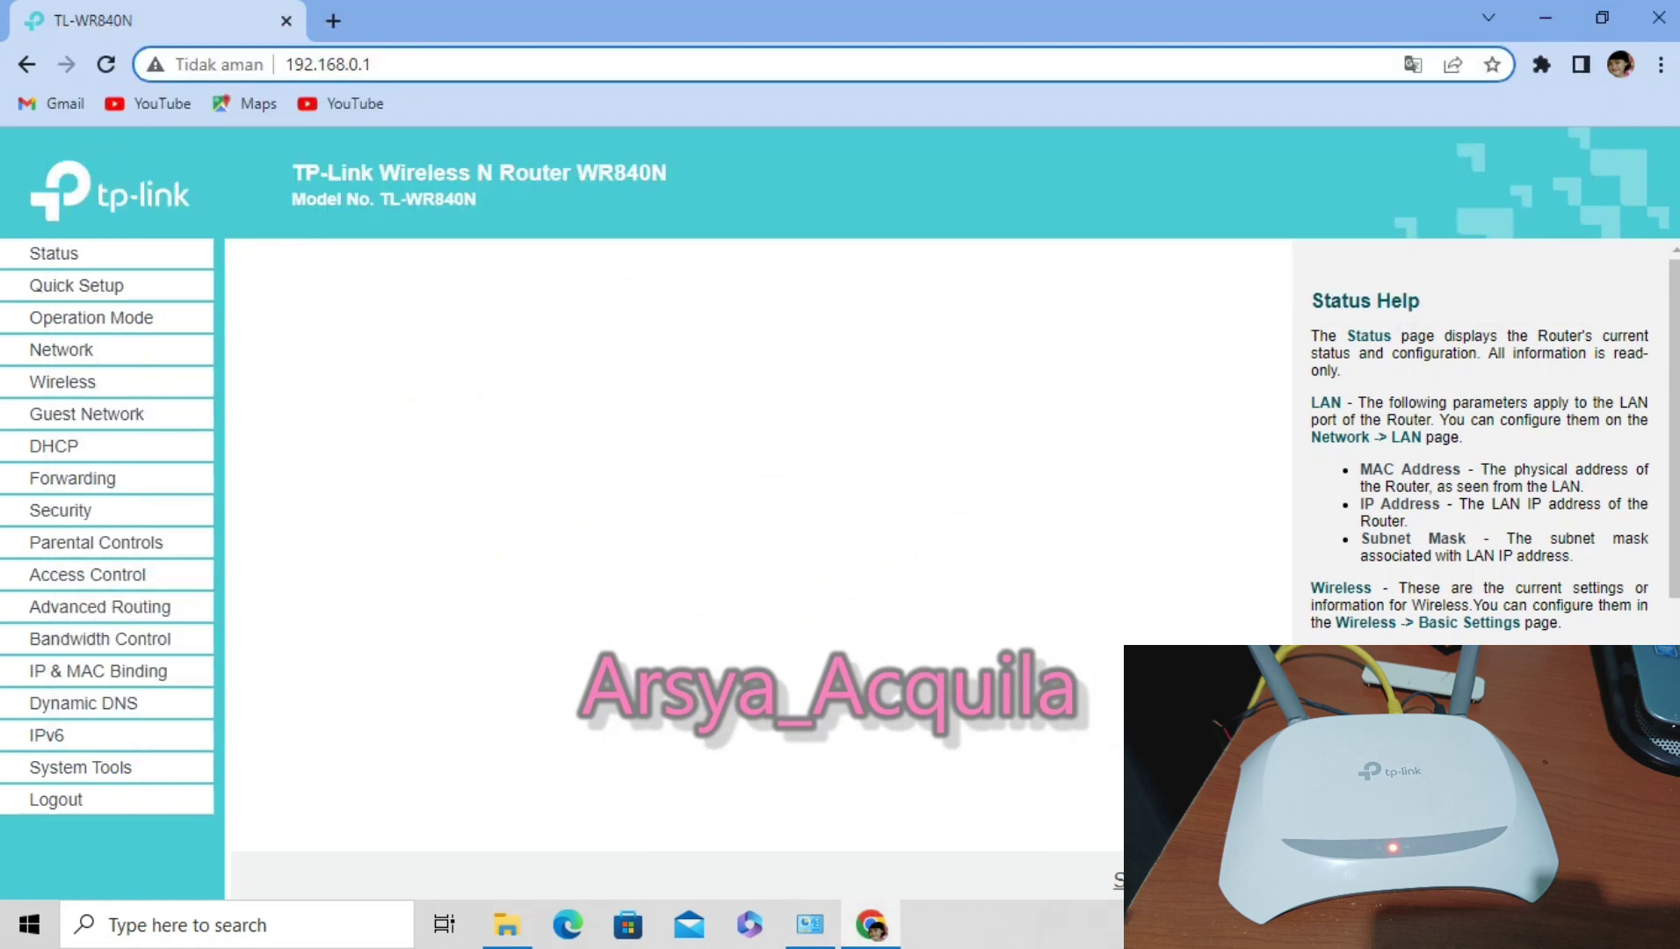
{"action": "key", "text": "BackSpace"}
{"action": "key", "text": "BackSpace"}
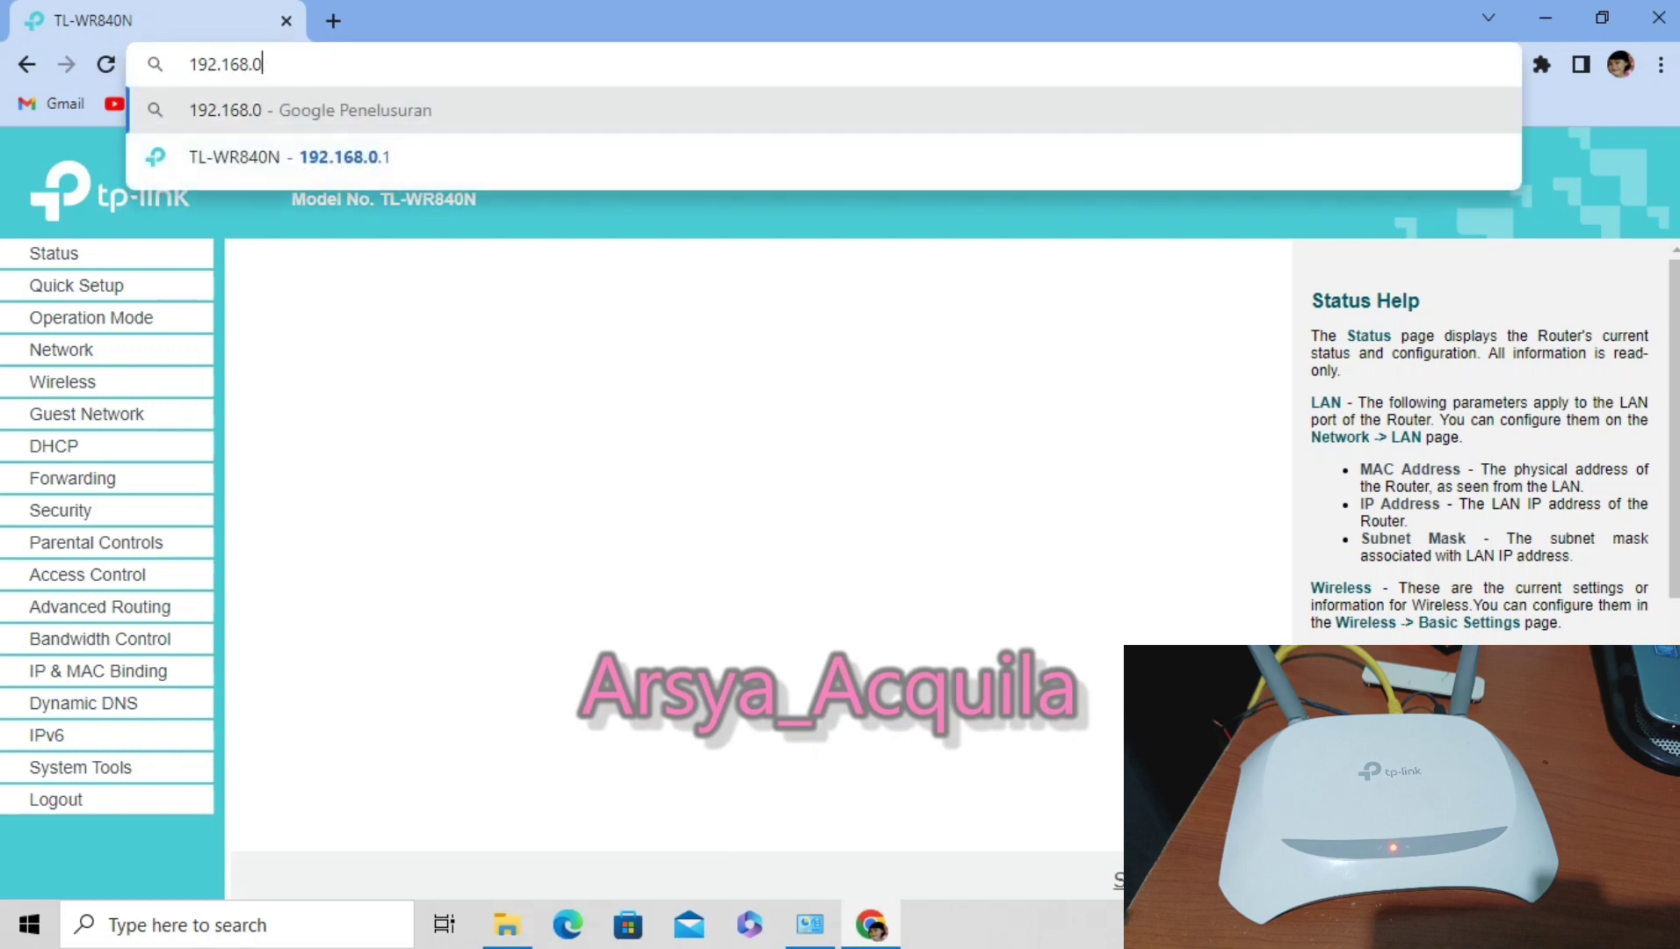
{"action": "key", "text": "BackSpace"}
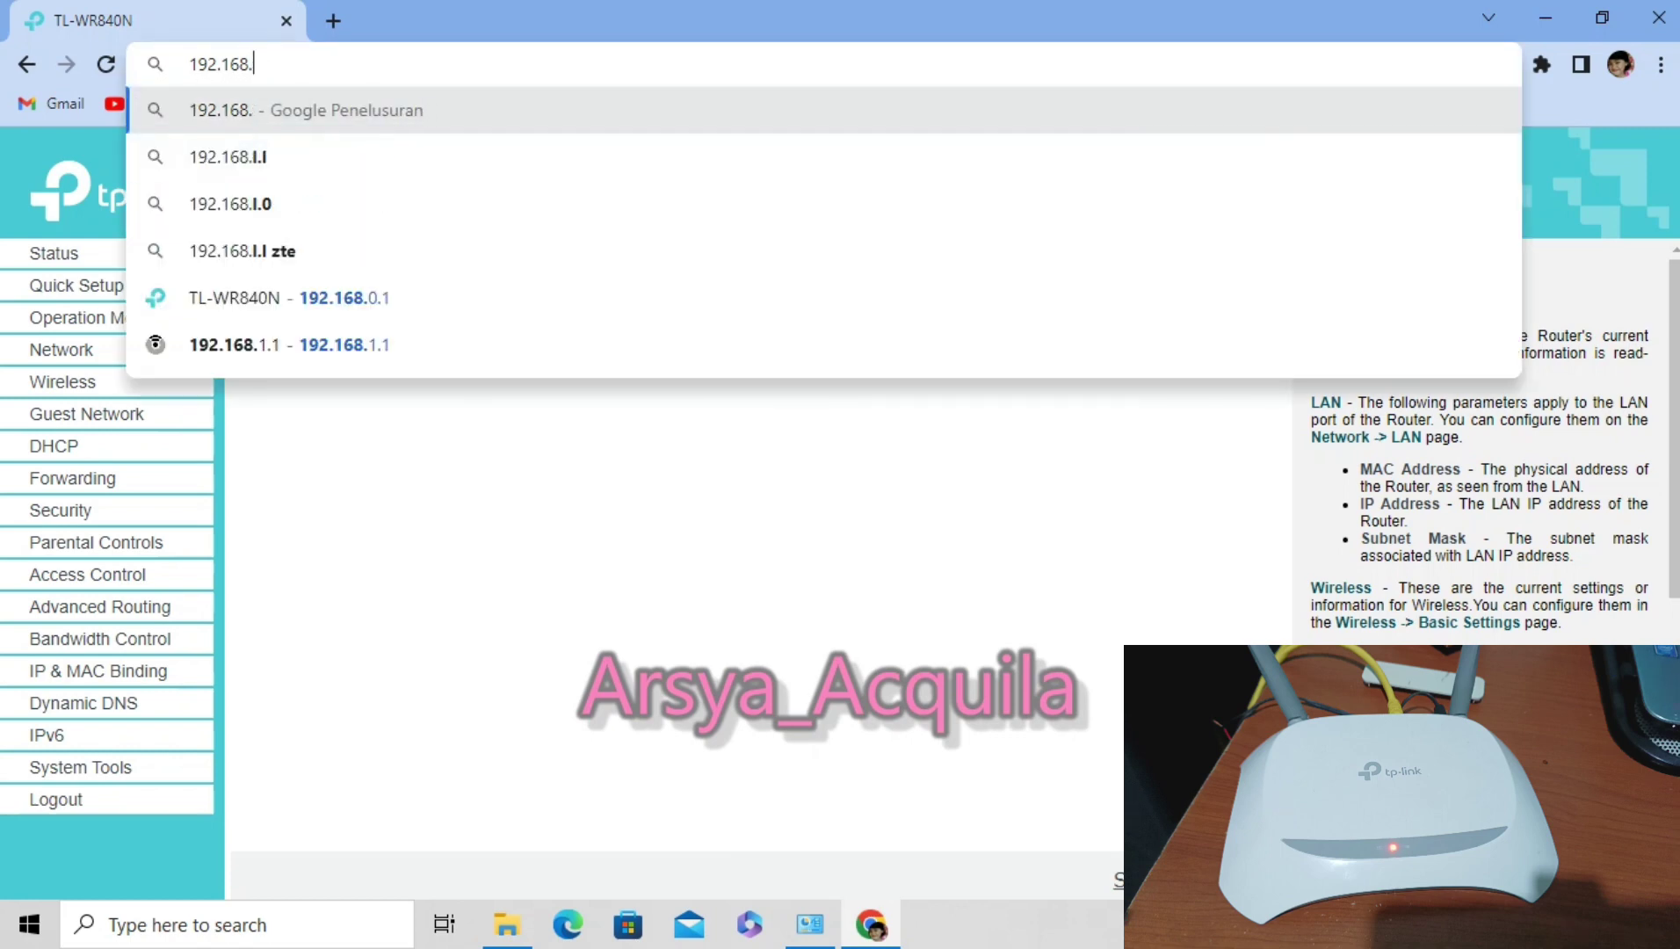
{"action": "type", "text": "1."}
{"action": "key", "text": "Return"}
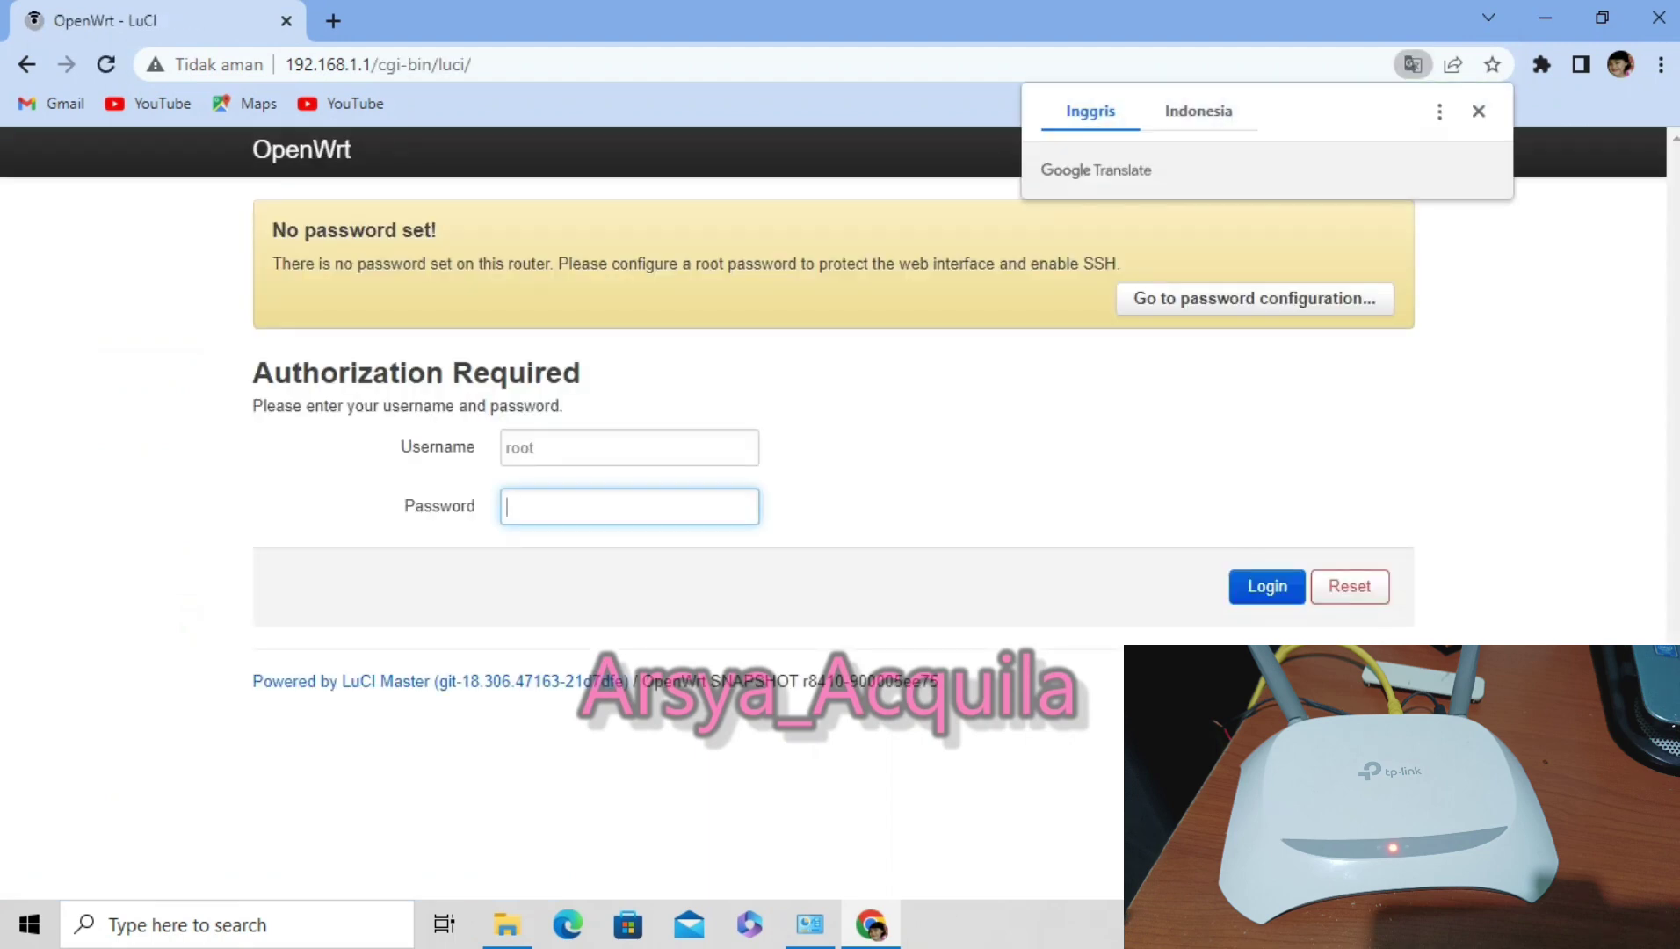
{"action": "left_click", "coordinate": [1479, 110]}
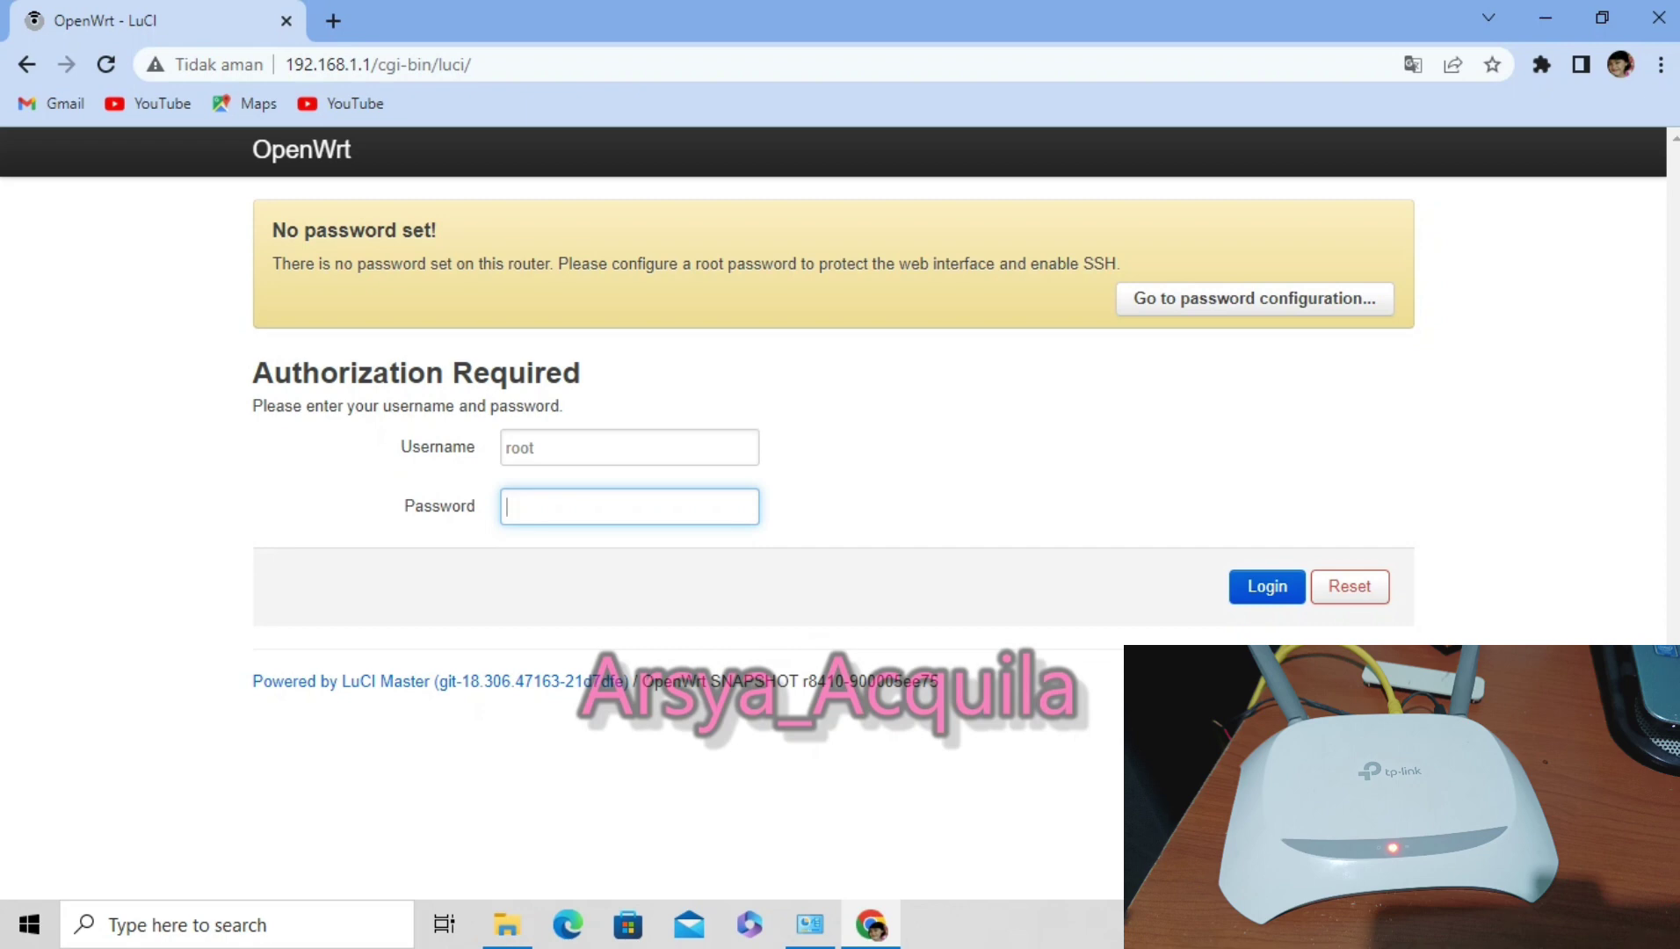
{"action": "type", "text": "•••••"}
{"action": "key", "text": "Return"}
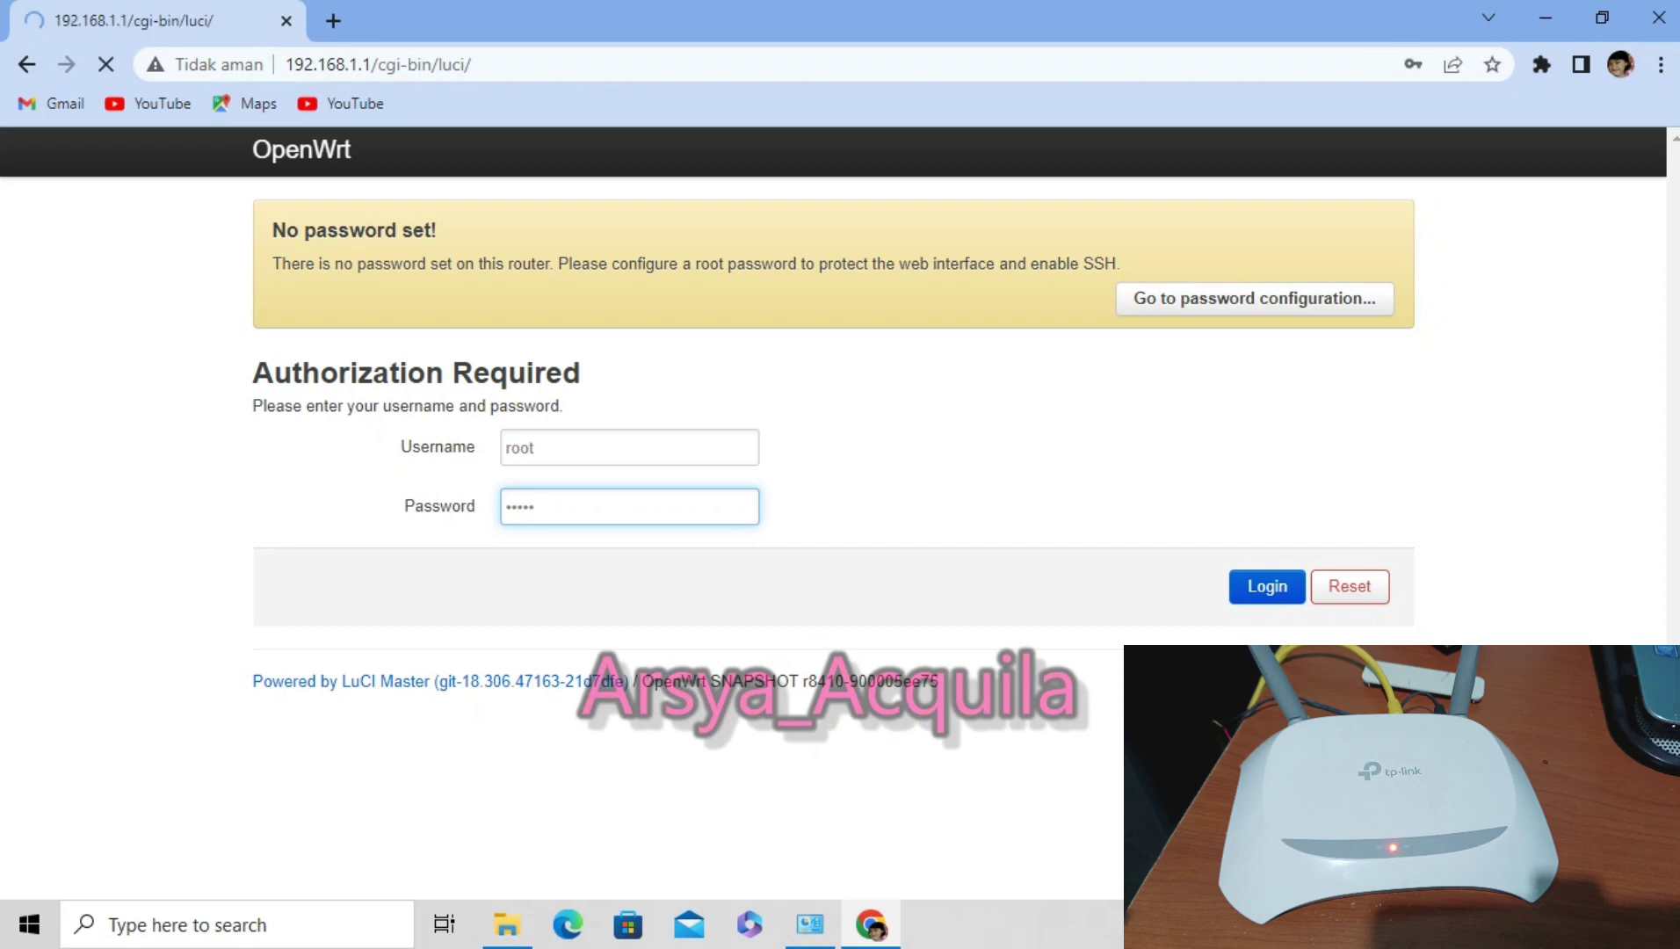
Scroll through the LuCI Status overview's System, Memory, DHCP and Wireless sections.
{"action": "scroll", "coordinate": [833, 539], "scroll_direction": "down", "scroll_amount": 4}
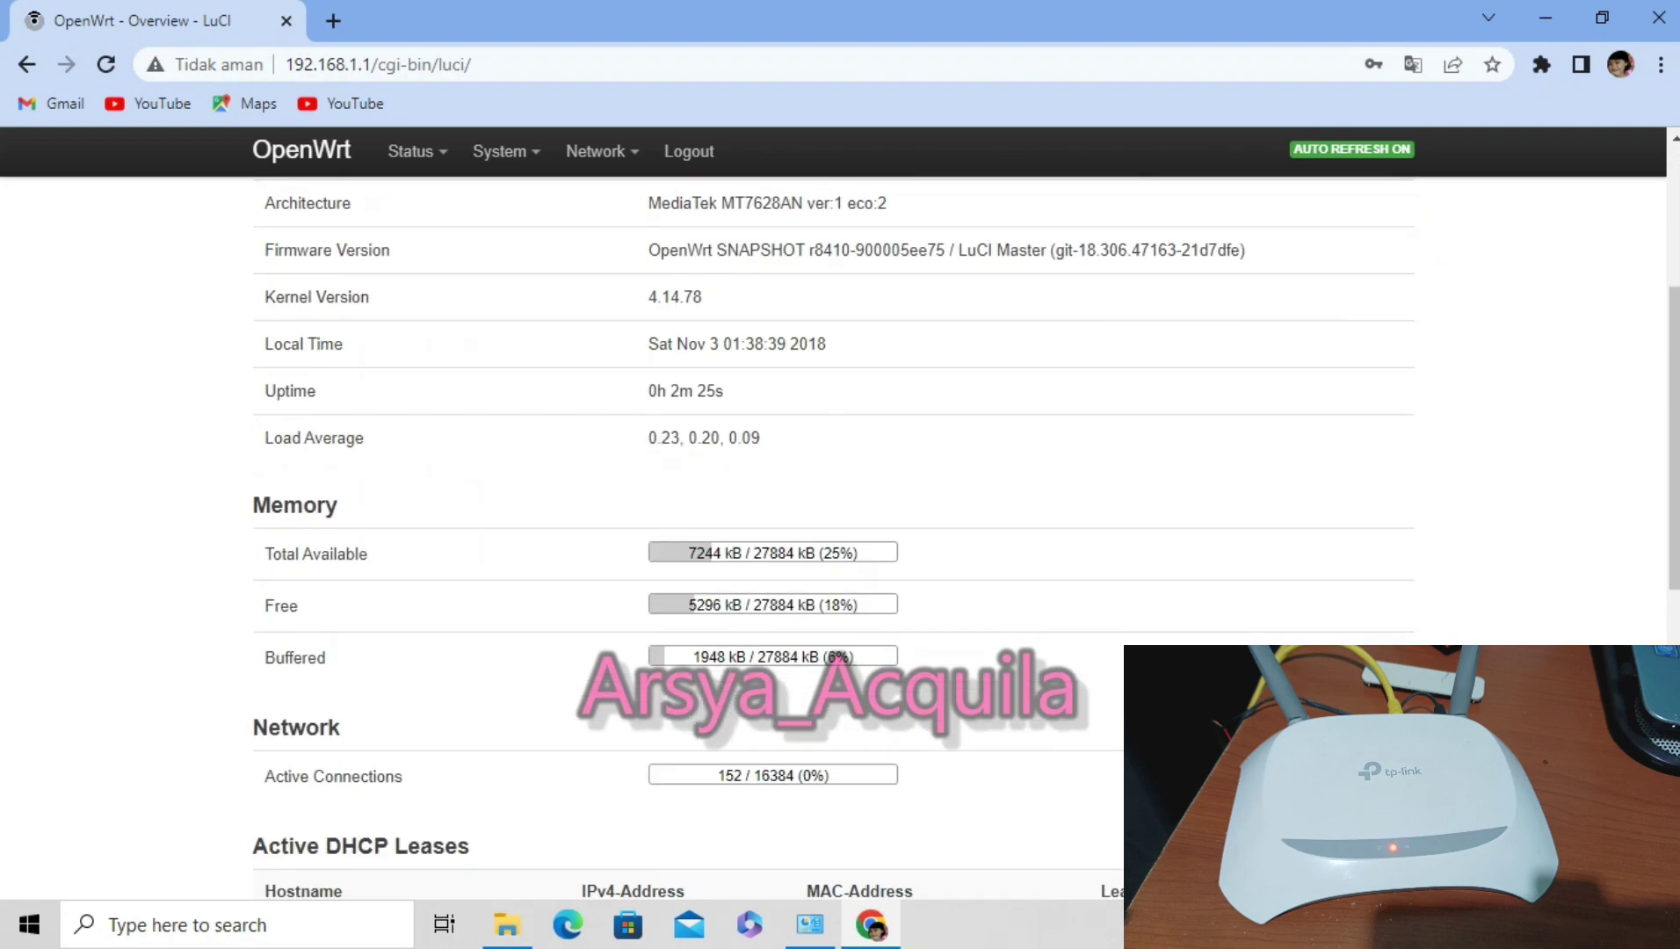
{"action": "scroll", "coordinate": [833, 540], "scroll_direction": "up", "scroll_amount": 1}
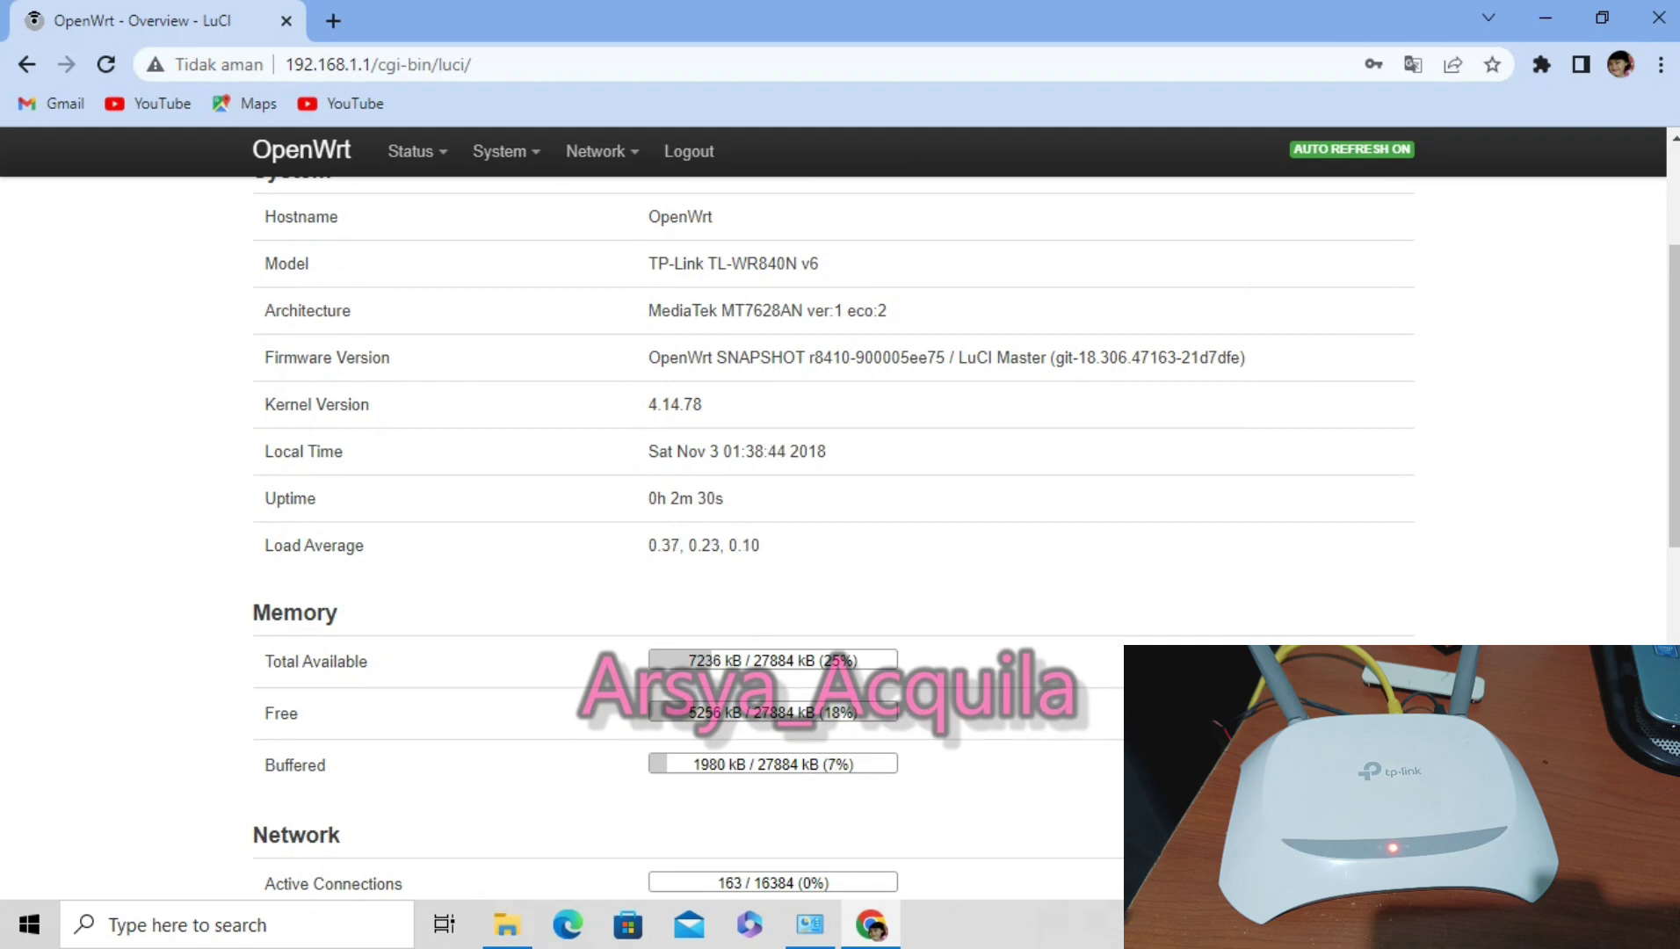
{"action": "scroll", "coordinate": [832, 539], "scroll_direction": "up", "scroll_amount": 3}
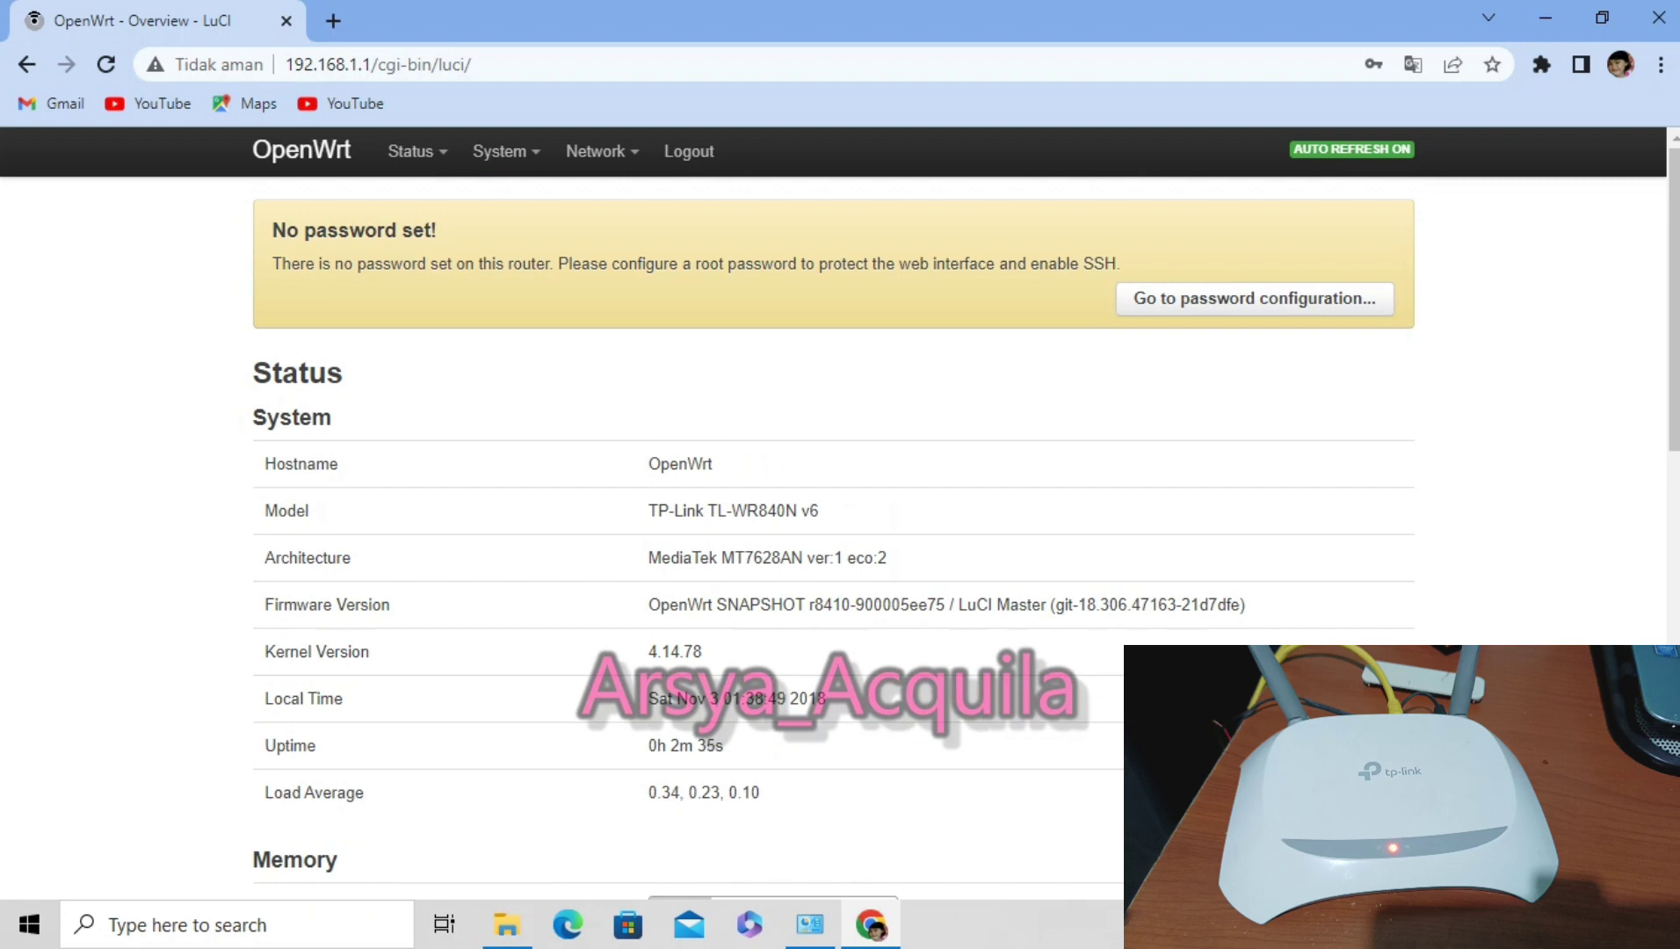
{"action": "scroll", "coordinate": [833, 527], "scroll_direction": "down", "scroll_amount": 7}
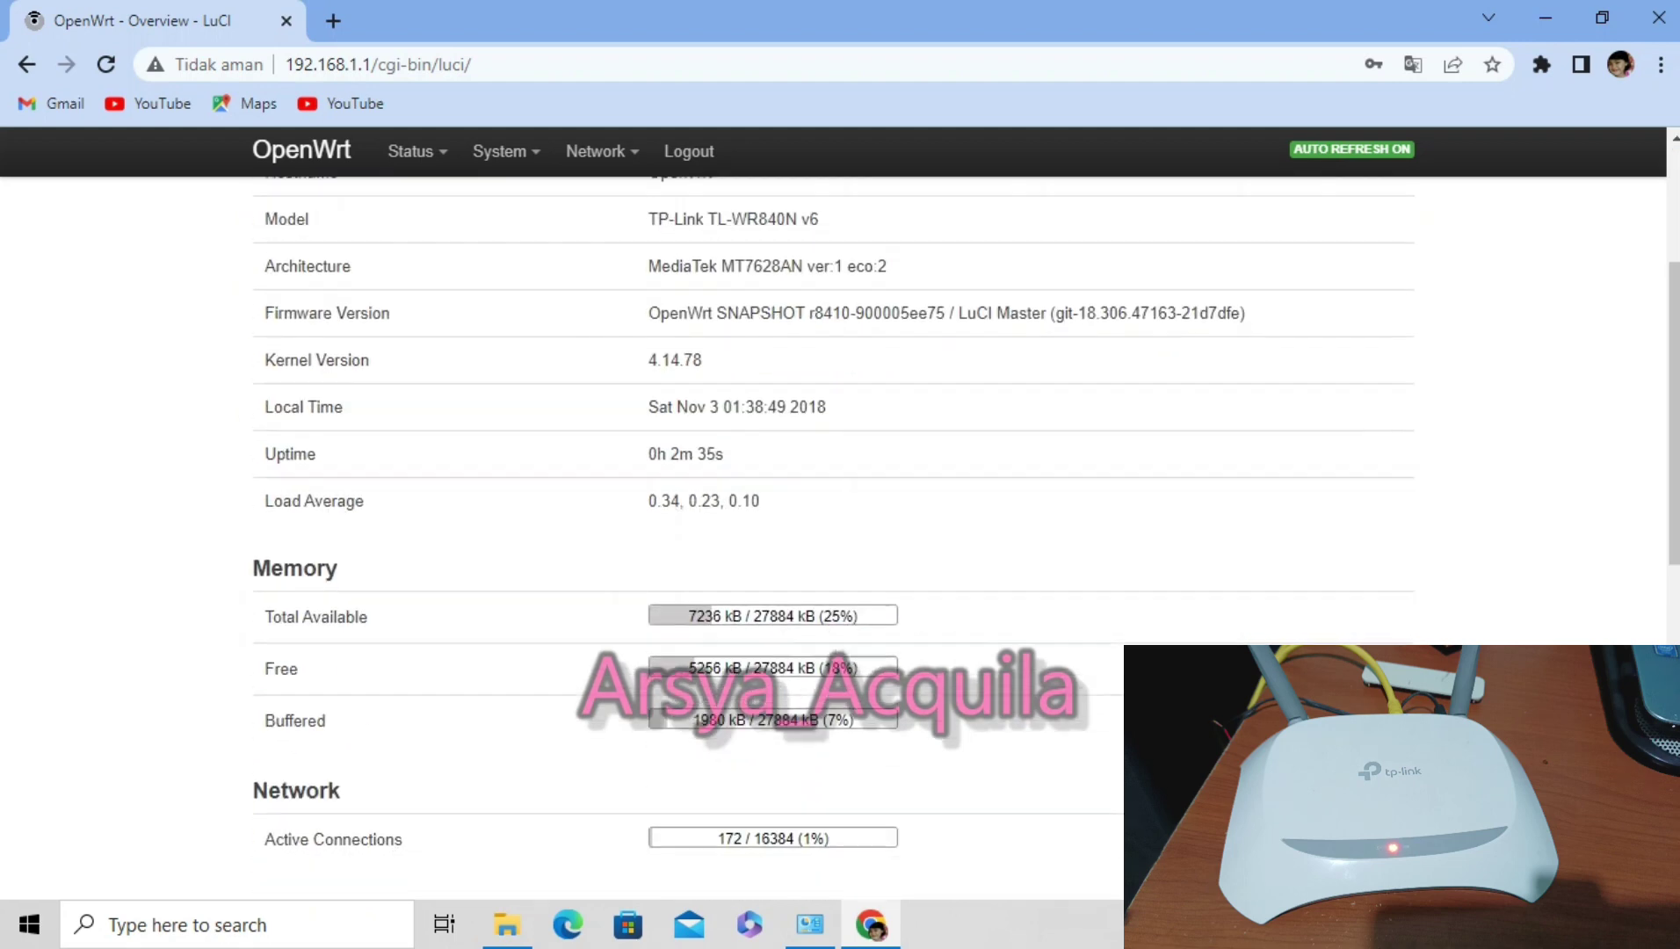
{"action": "scroll", "coordinate": [833, 527], "scroll_direction": "down", "scroll_amount": 3}
{"action": "scroll", "coordinate": [833, 527], "scroll_direction": "down", "scroll_amount": 3}
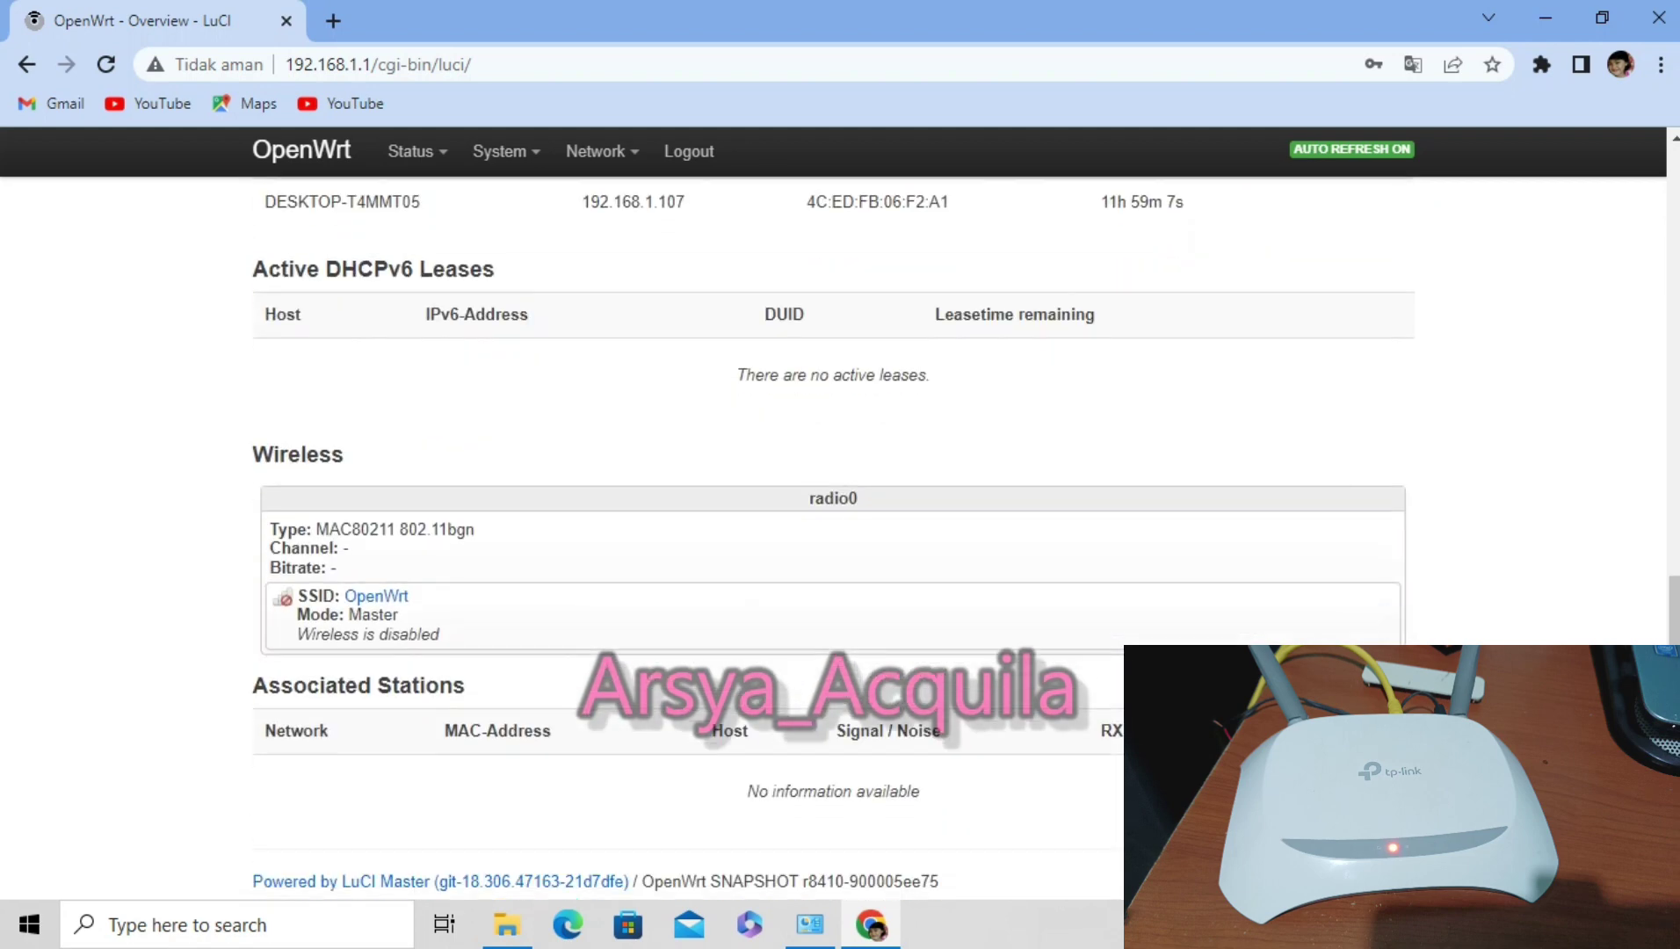
{"action": "scroll", "coordinate": [833, 527], "scroll_direction": "up", "scroll_amount": 5}
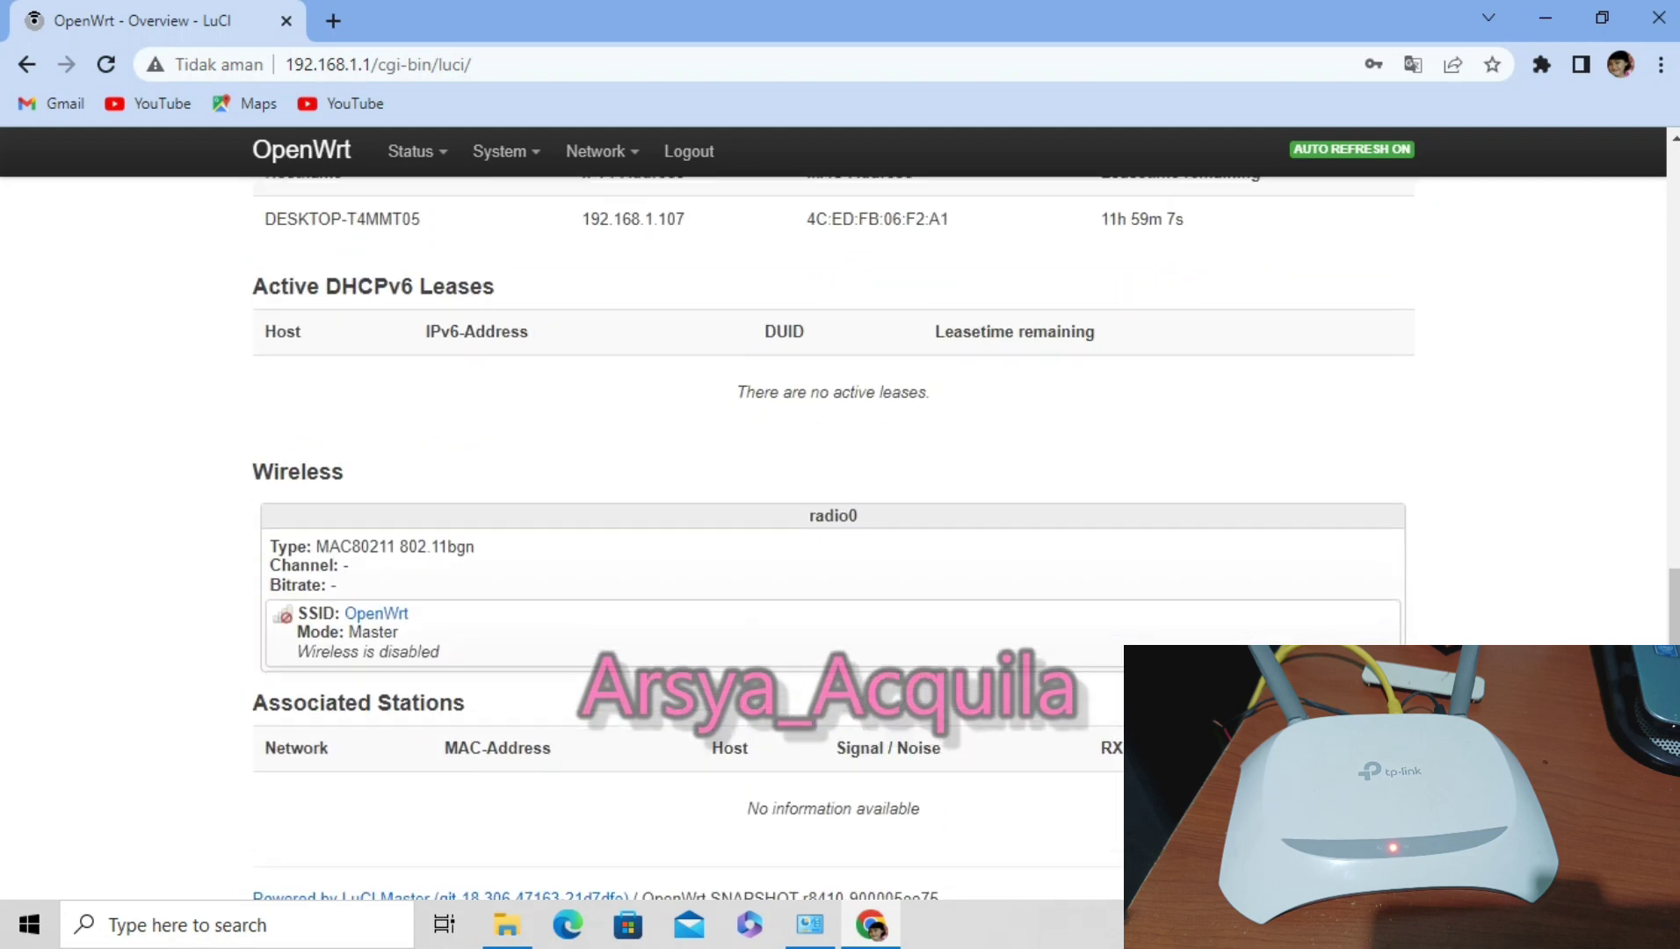
{"action": "scroll", "coordinate": [833, 527], "scroll_direction": "up", "scroll_amount": 7}
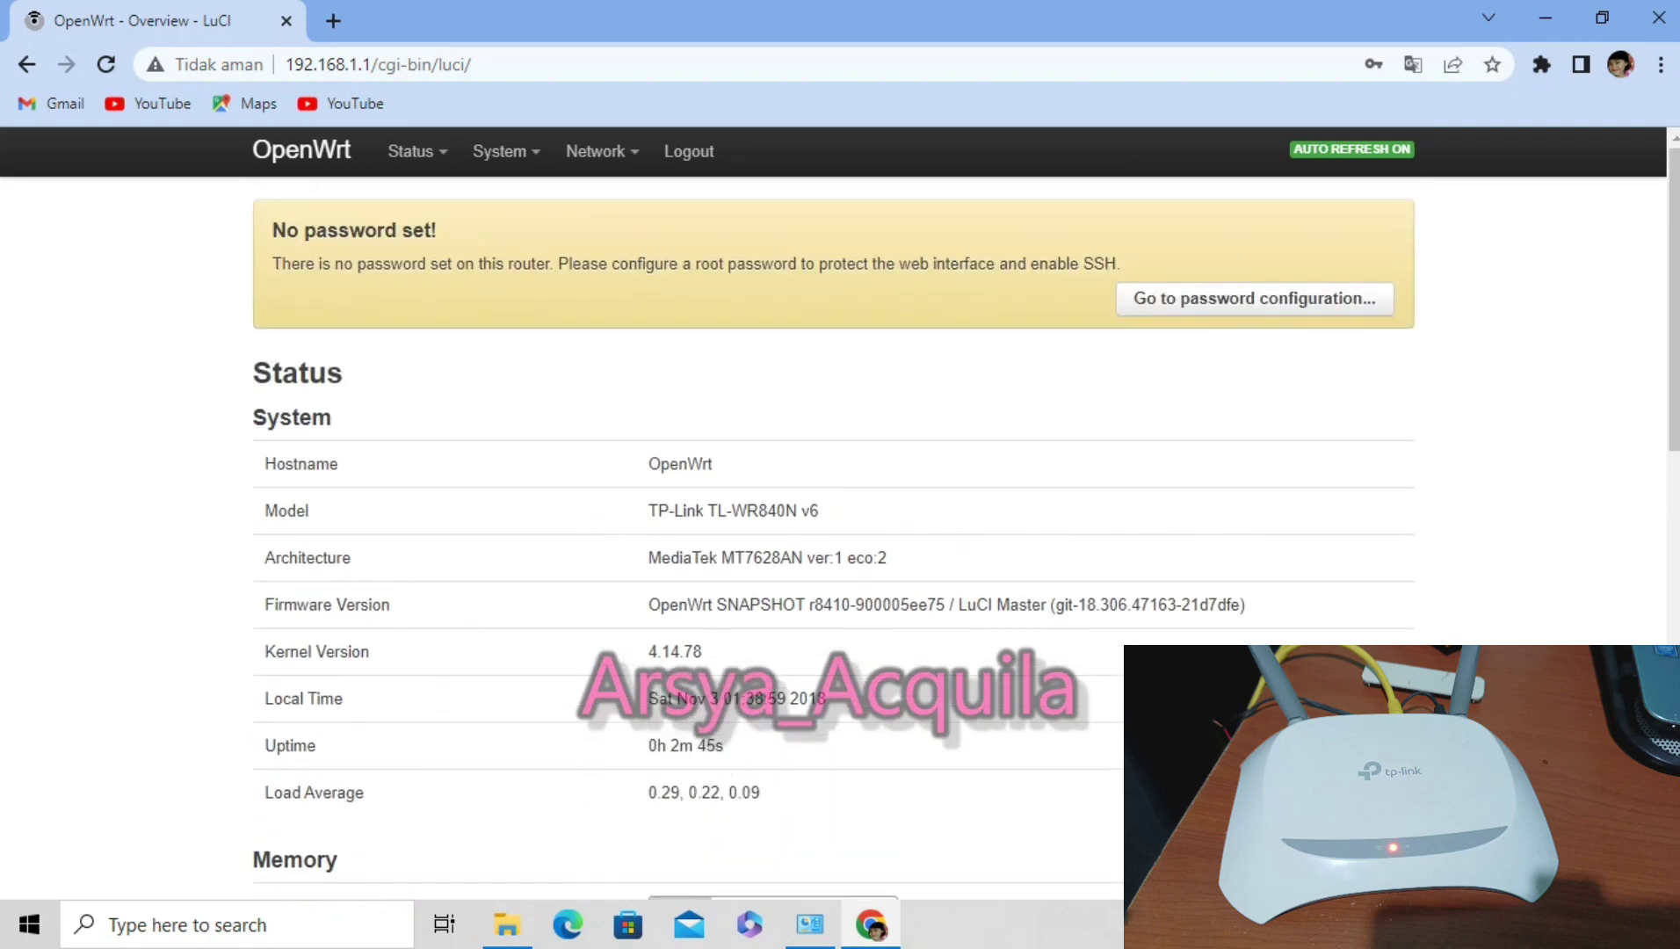
{"action": "mouse_move", "coordinate": [596, 151]}
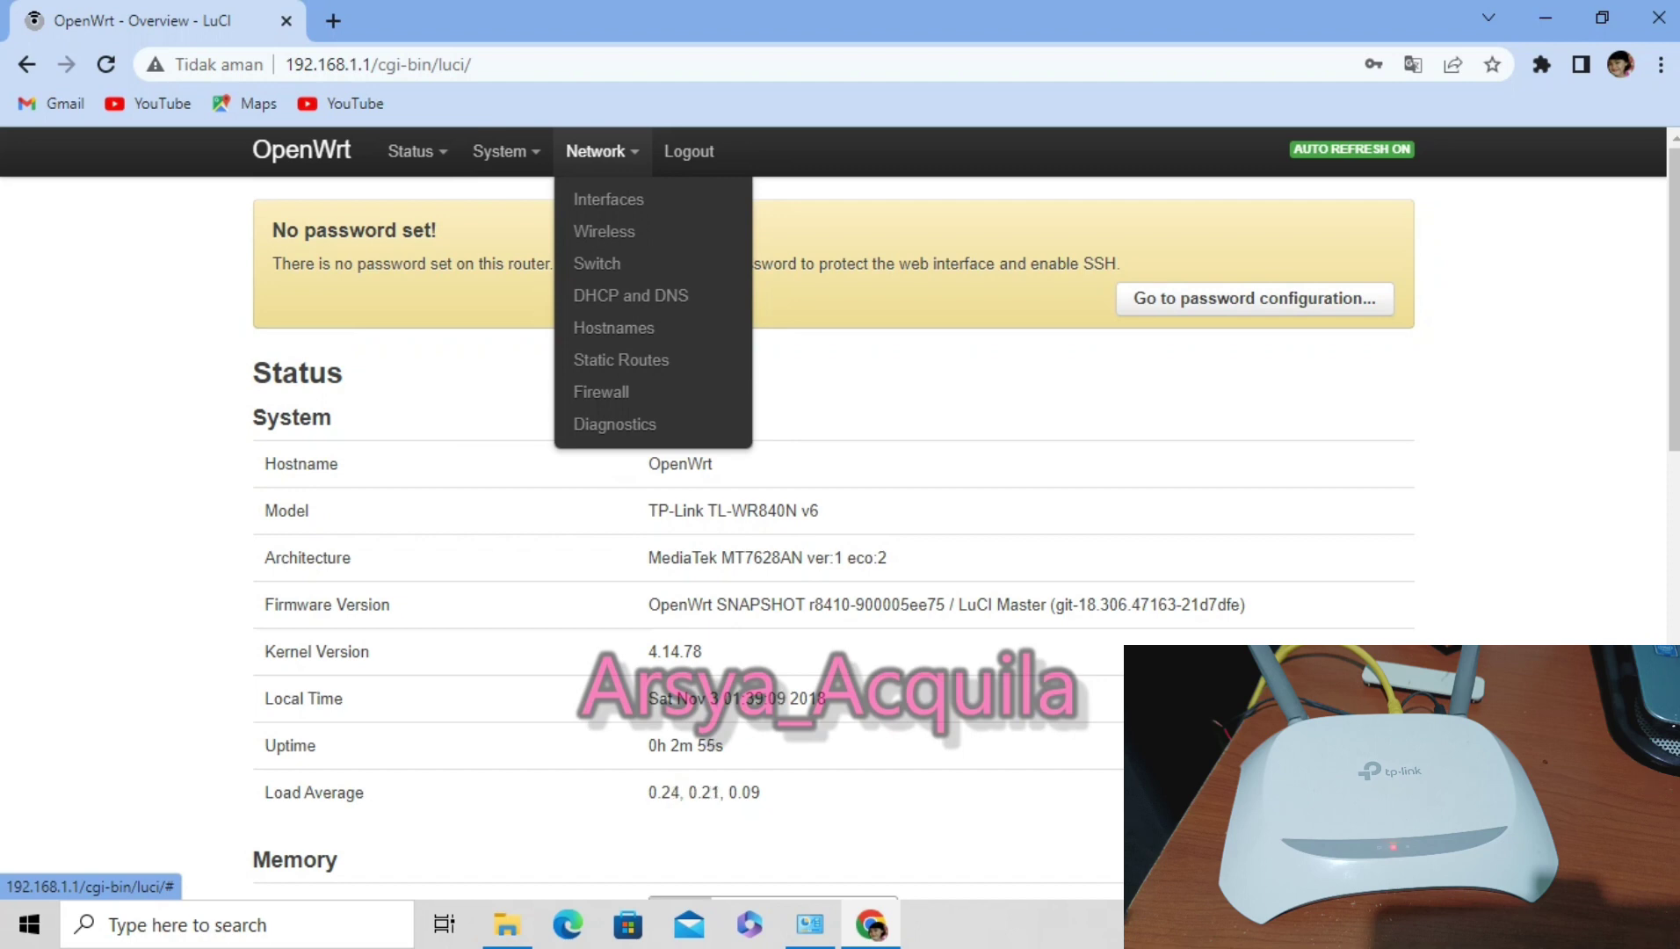
{"action": "left_click", "coordinate": [604, 231]}
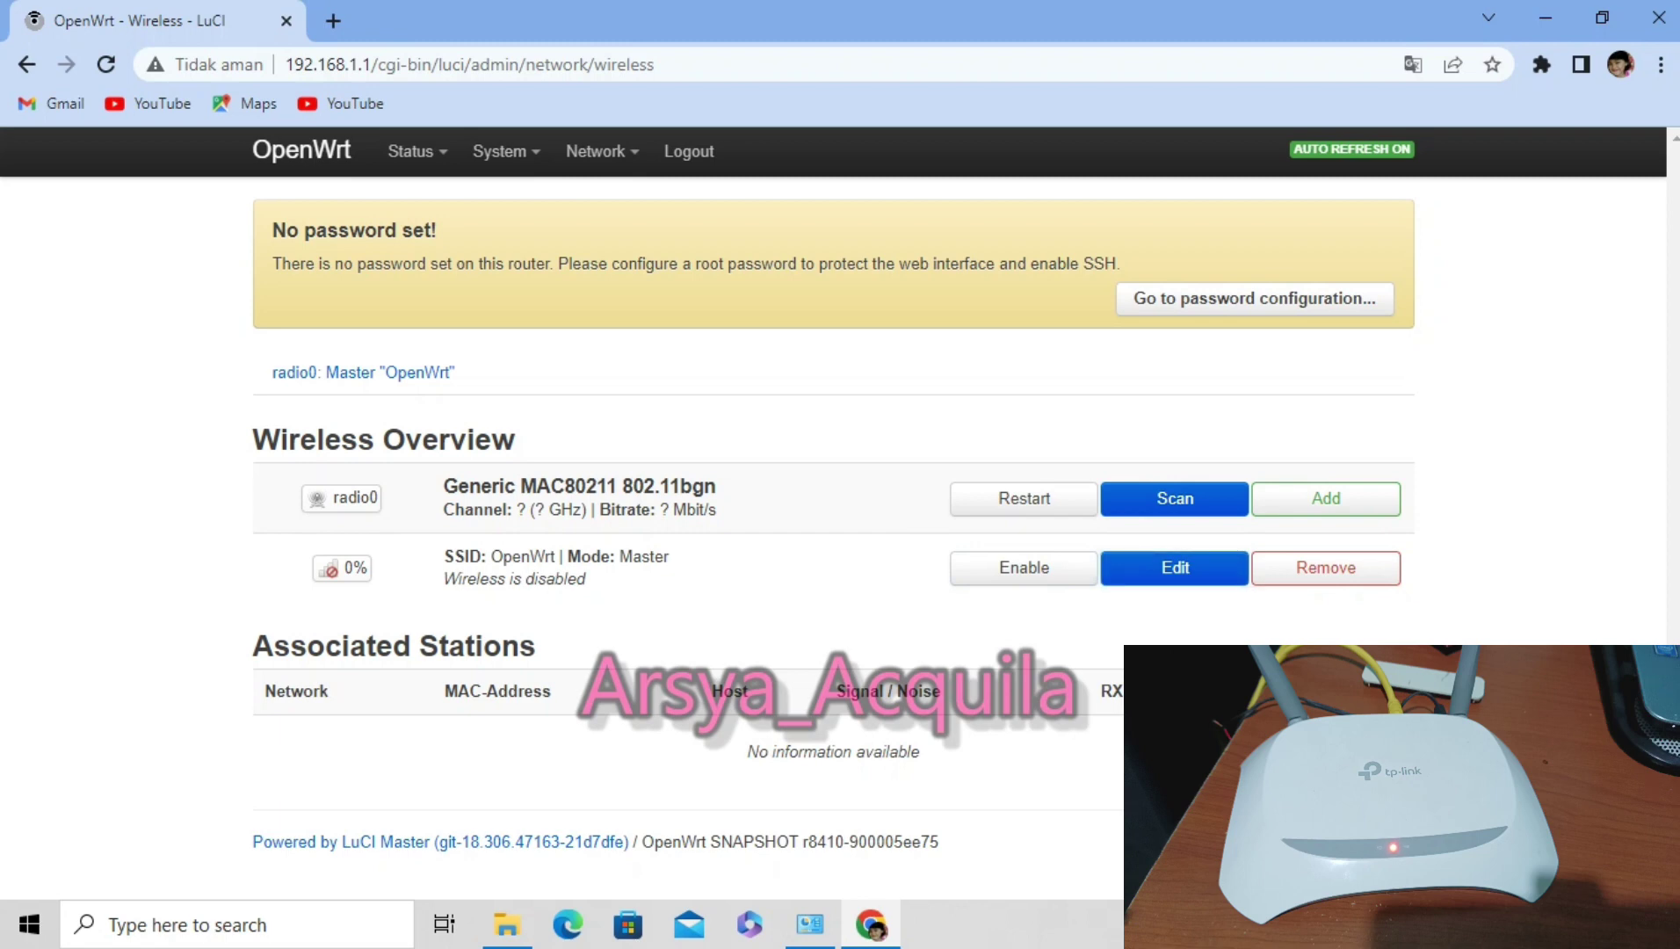
{"action": "left_click", "coordinate": [590, 200]}
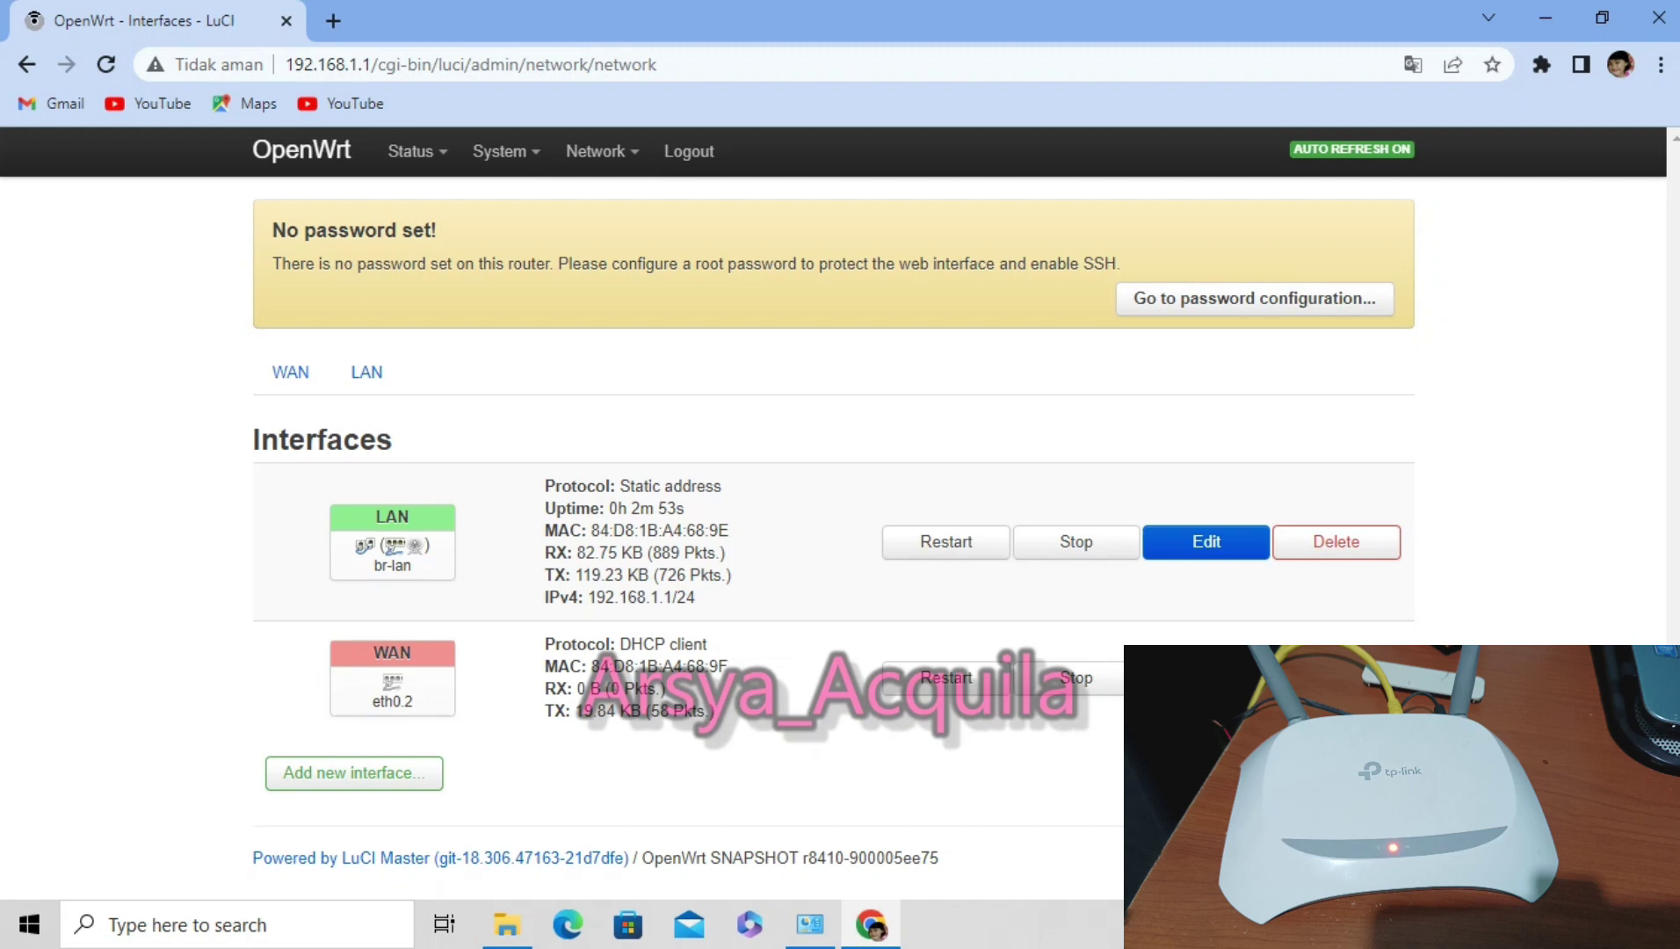
{"action": "mouse_move", "coordinate": [410, 151]}
{"action": "left_click", "coordinate": [423, 196]}
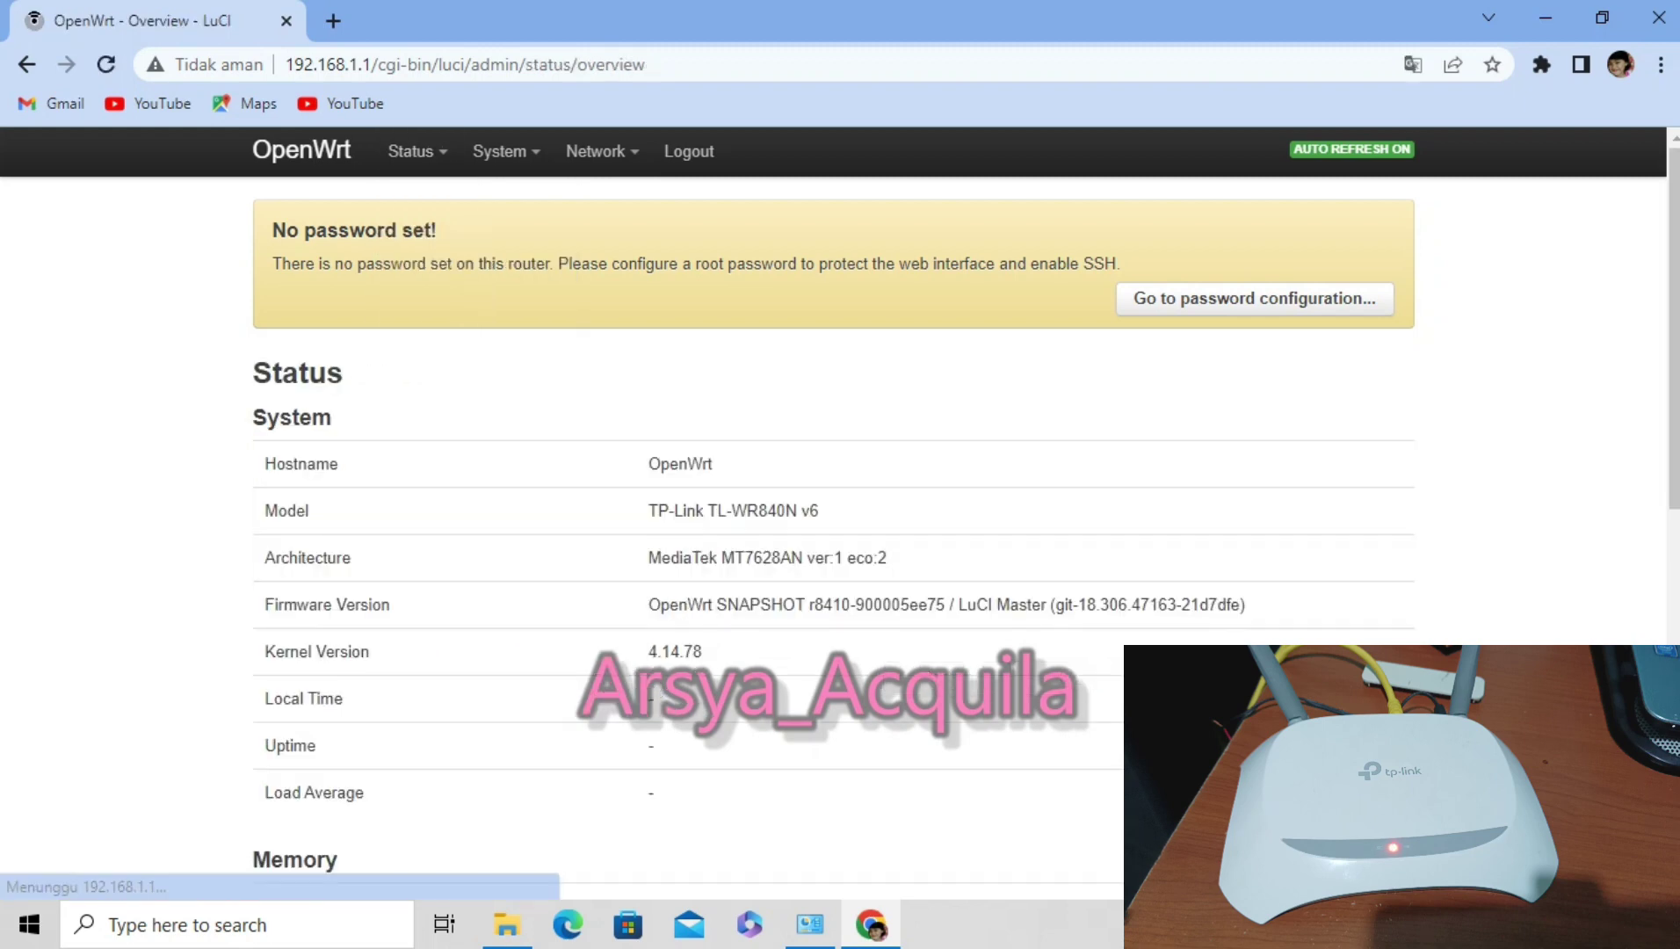
{"action": "left_click_drag", "start_coordinate": [818, 510], "coordinate": [648, 510]}
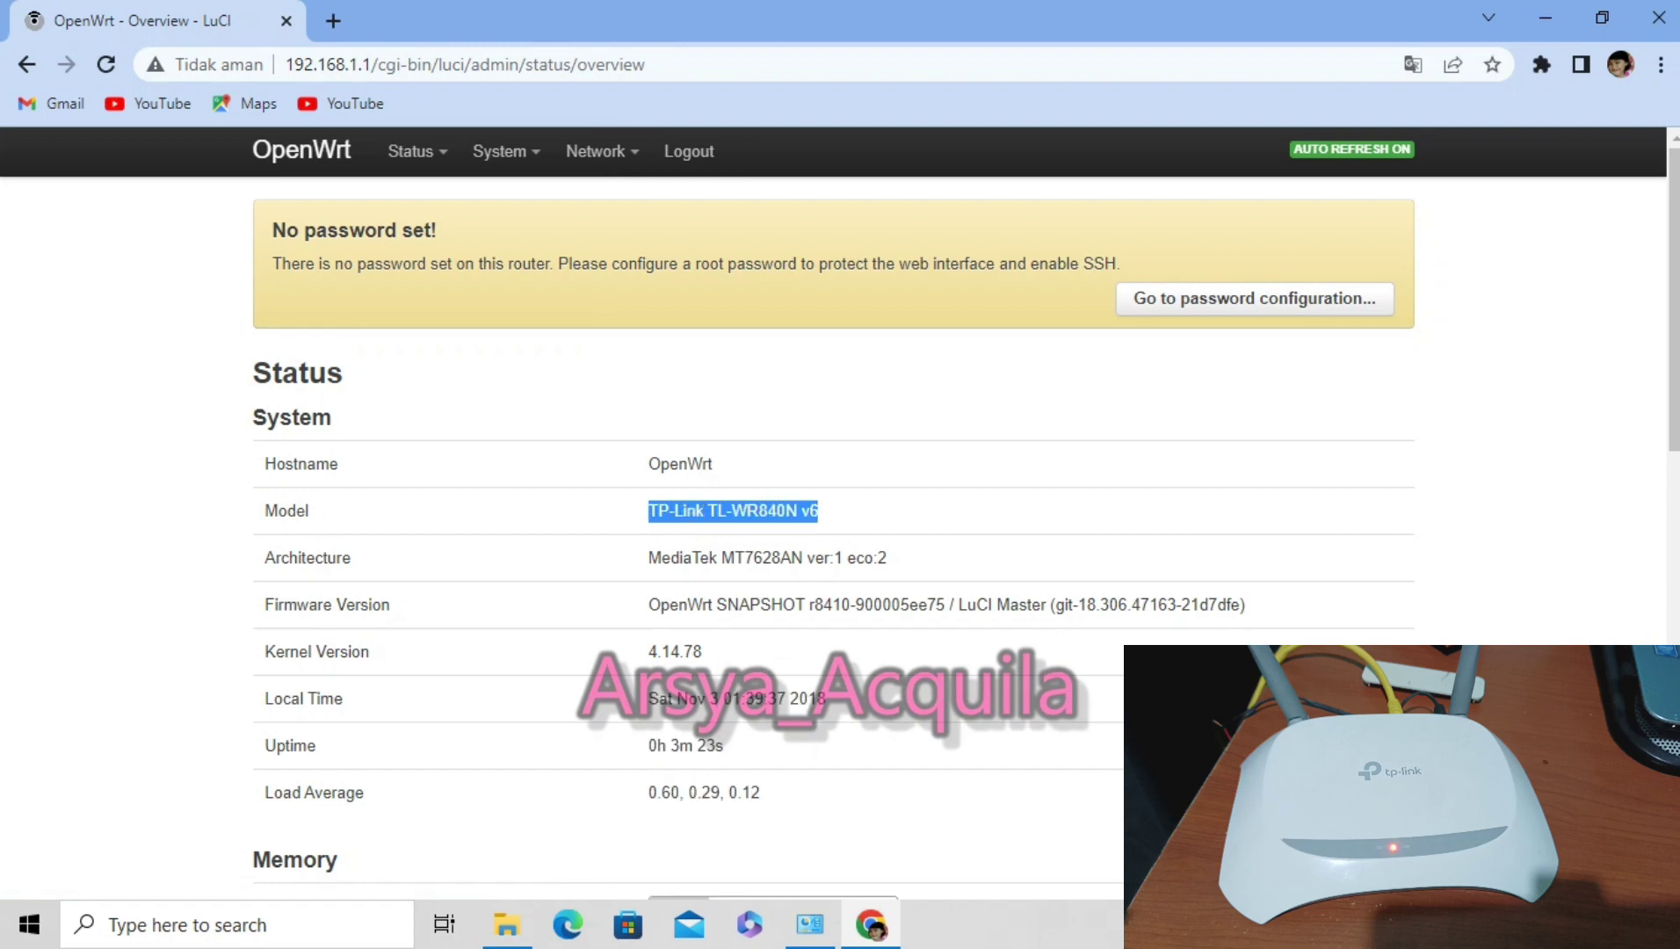
{"action": "scroll", "coordinate": [833, 527], "scroll_direction": "down", "scroll_amount": 5}
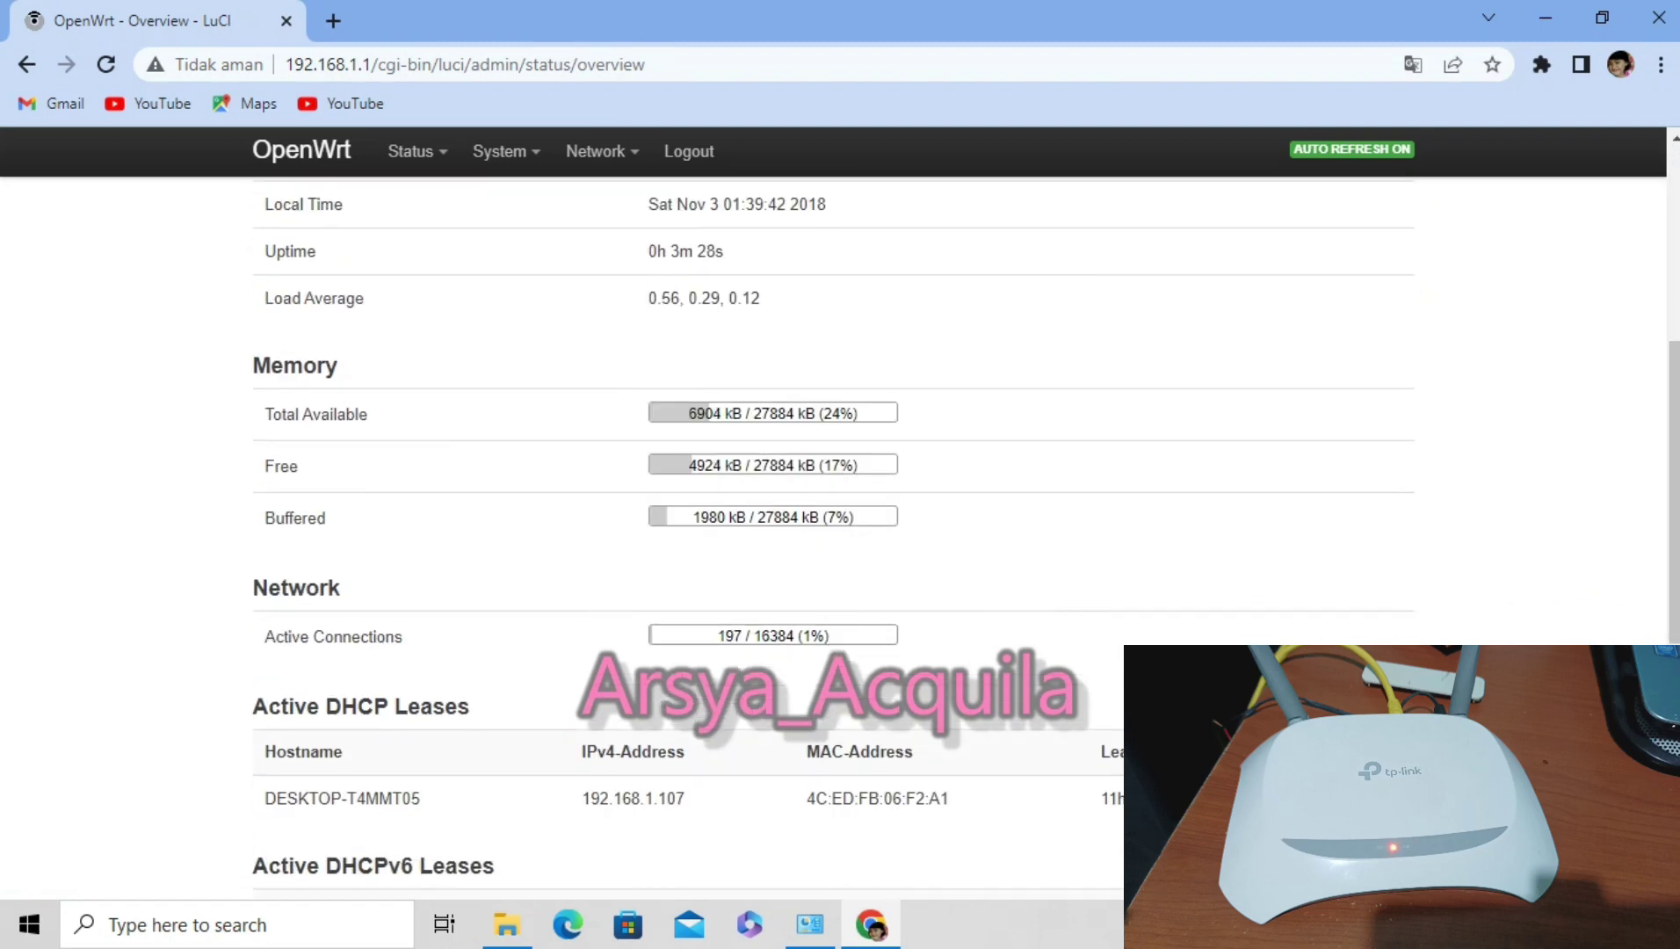